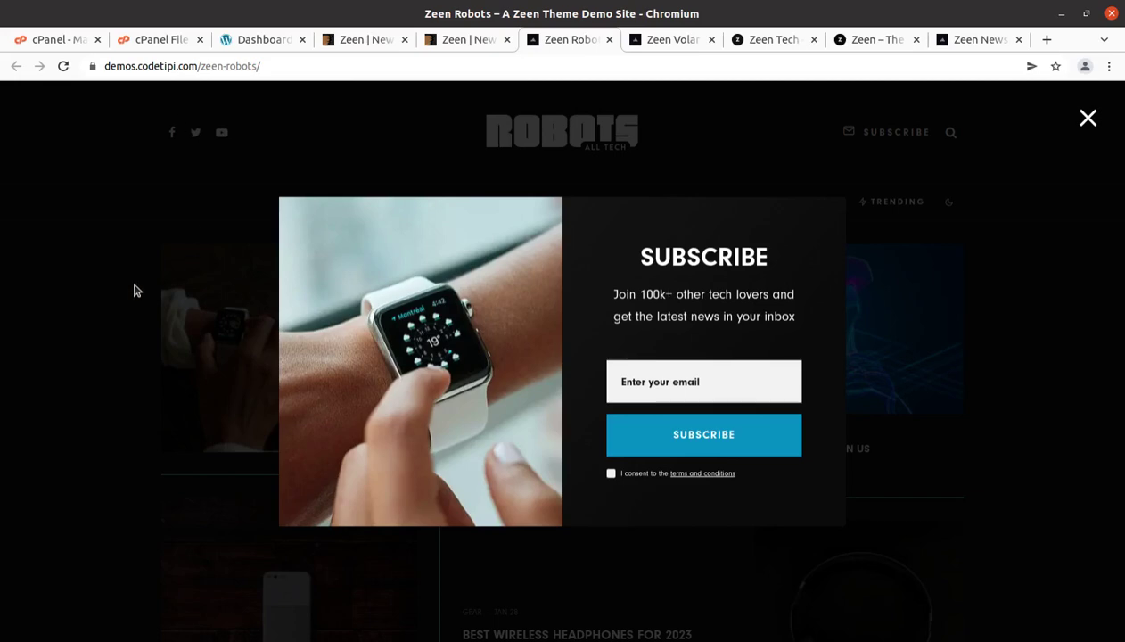
- Dismiss the Subscribe popups on the Robots and Volar demos and scroll the Volar page
click(1087, 117)
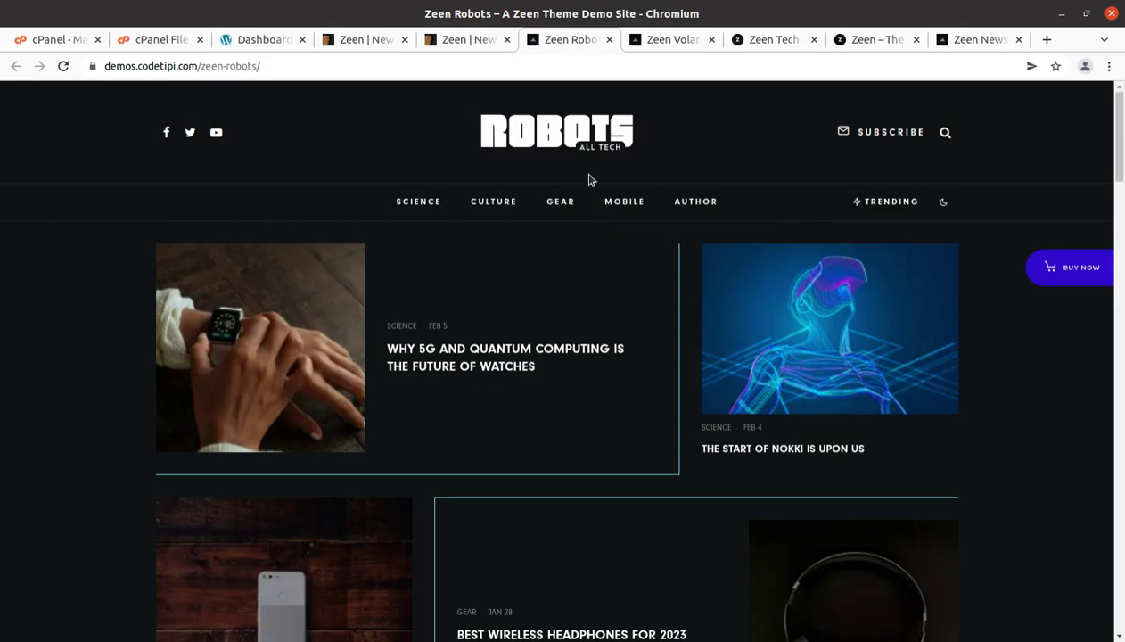
mouse_move(668, 56)
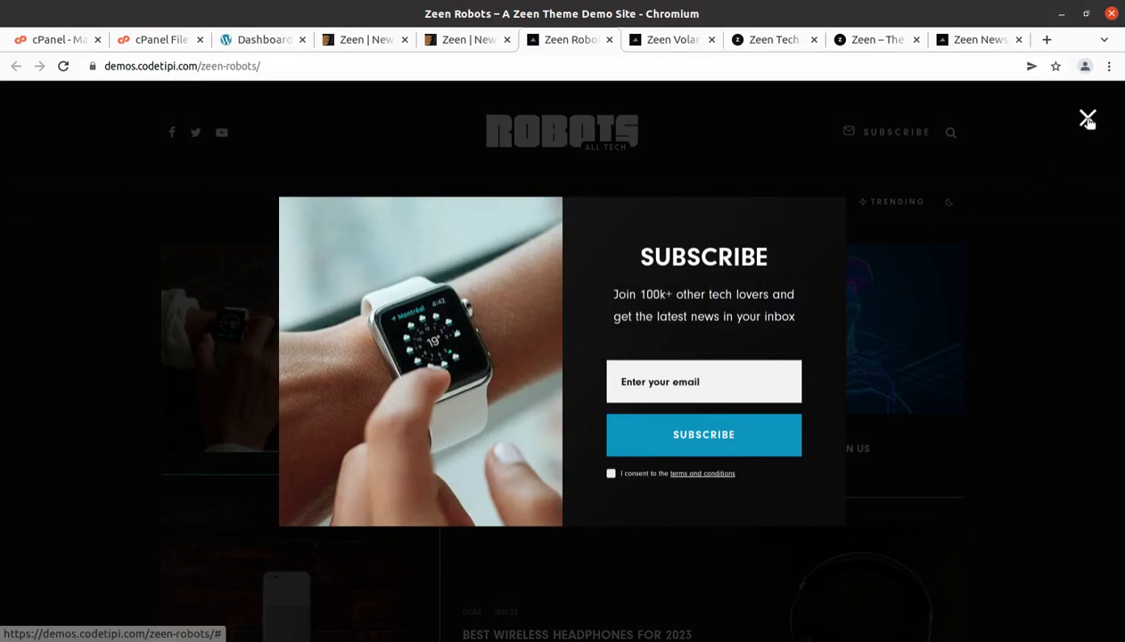
click(1081, 118)
click(673, 41)
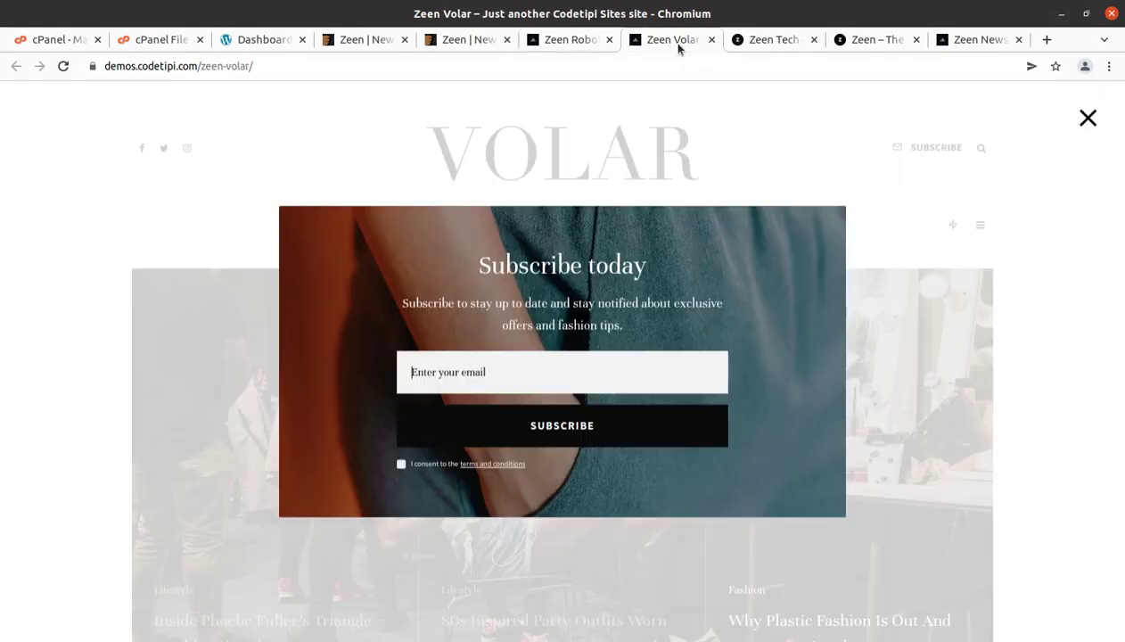
click(1087, 117)
scroll(214, 298, down, 5)
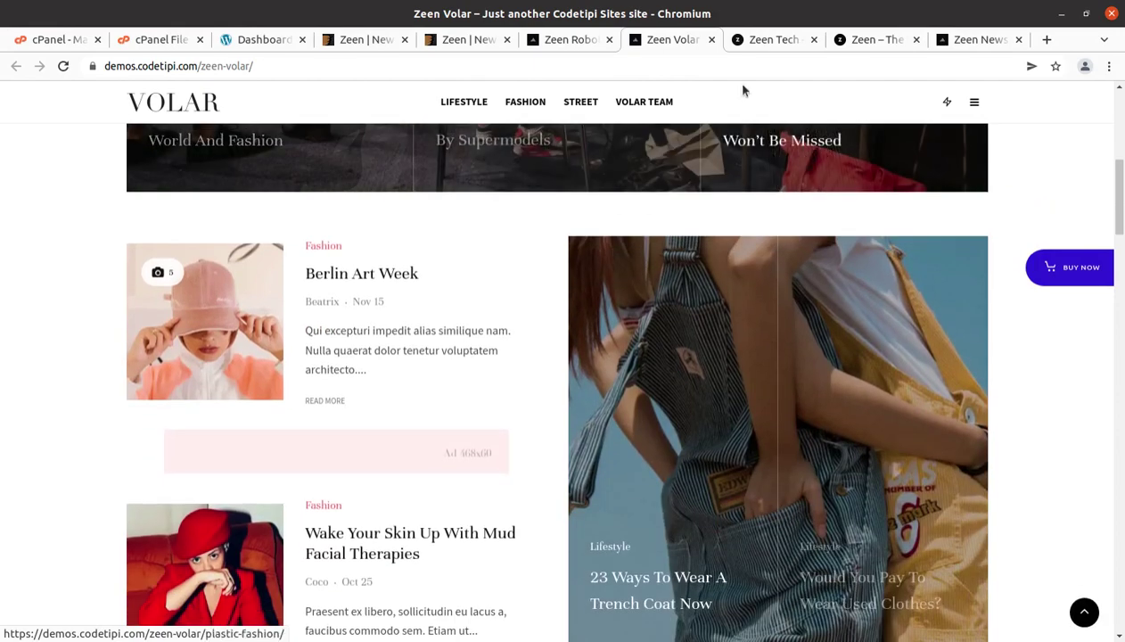
- Browse down the TechX, Zeen and The World Times demo pages
click(765, 41)
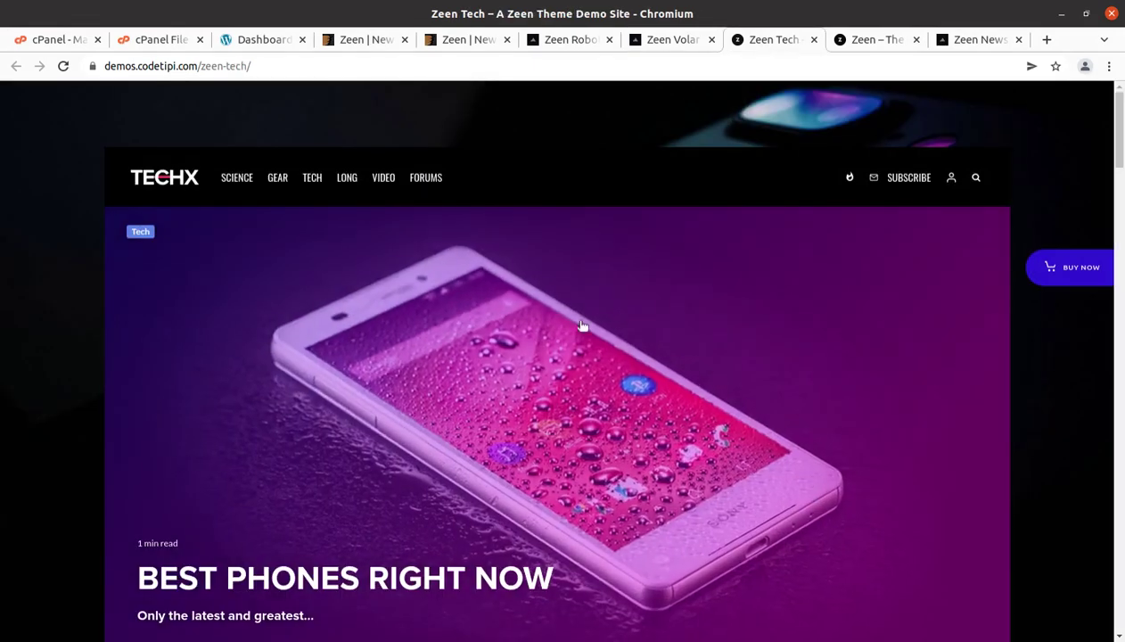
scroll(1045, 308, down, 2)
scroll(1045, 308, down, 4)
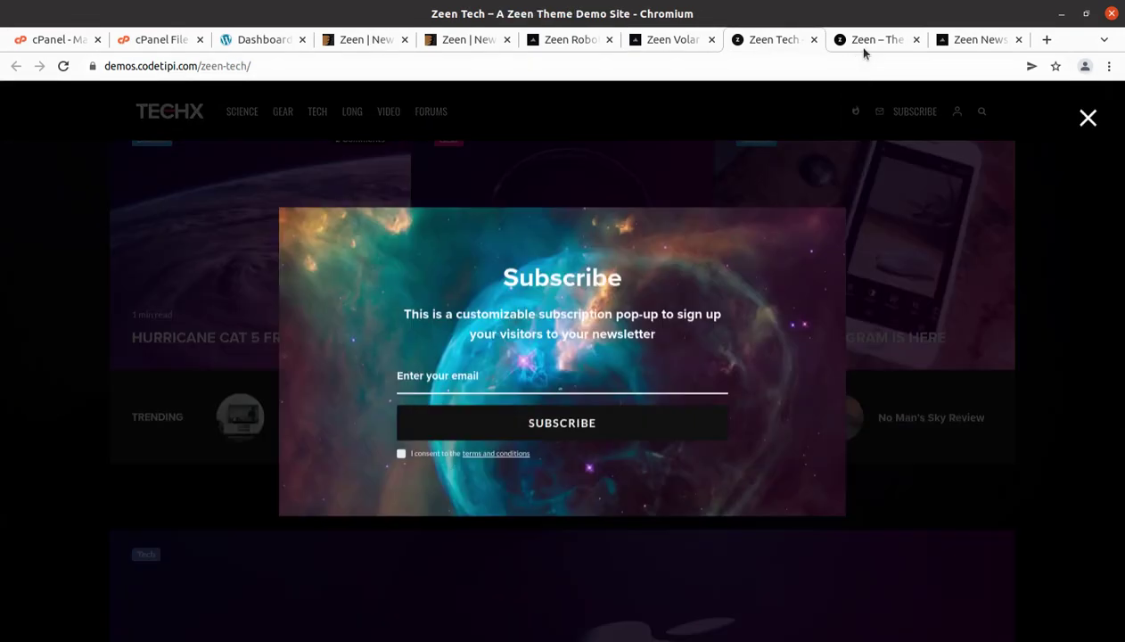
click(862, 46)
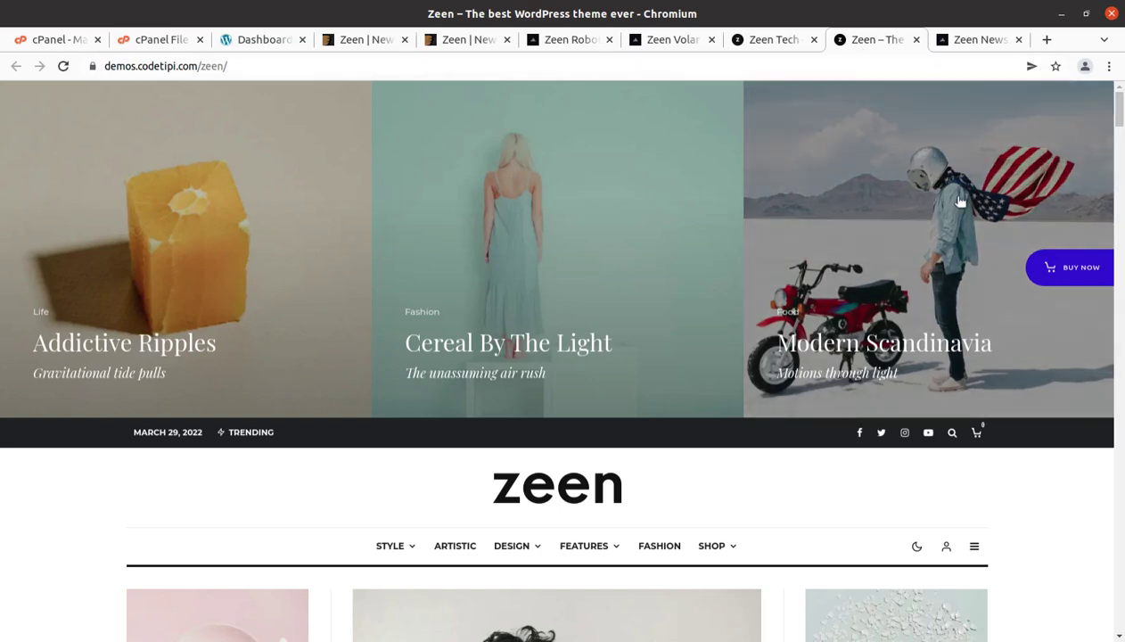
scroll(774, 414, down, 3)
scroll(774, 414, down, 2)
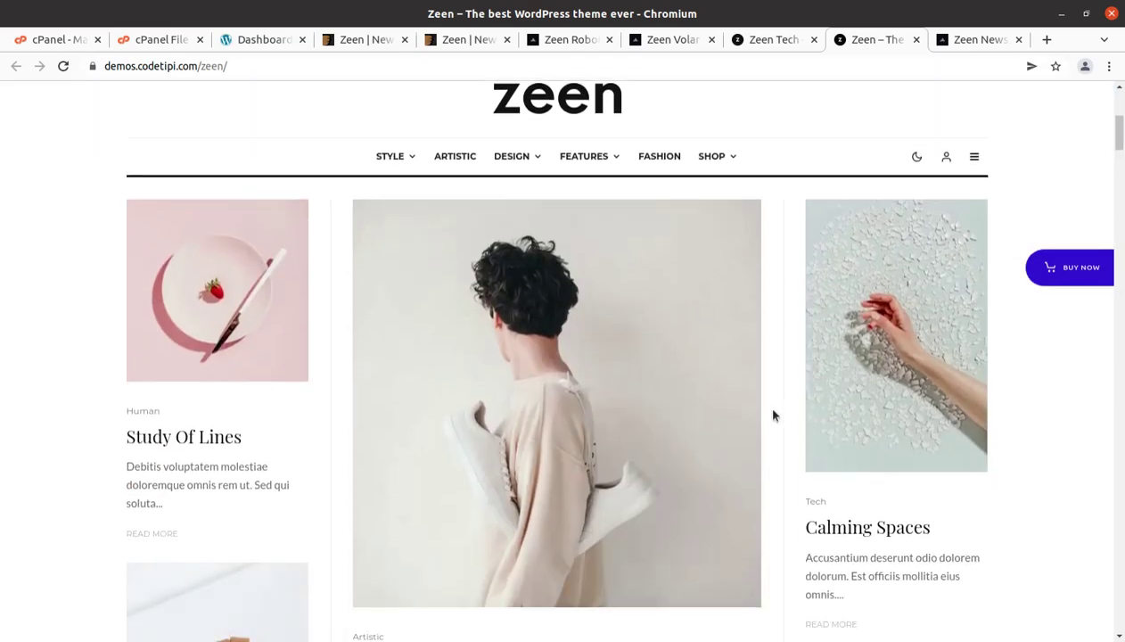
click(976, 41)
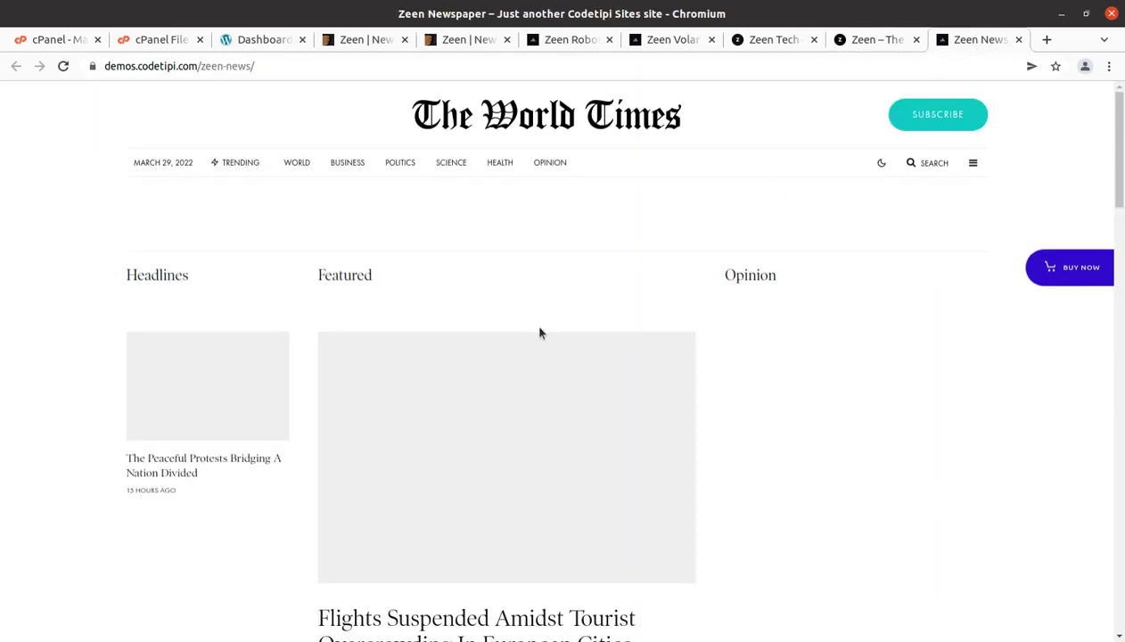
scroll(540, 330, down, 2)
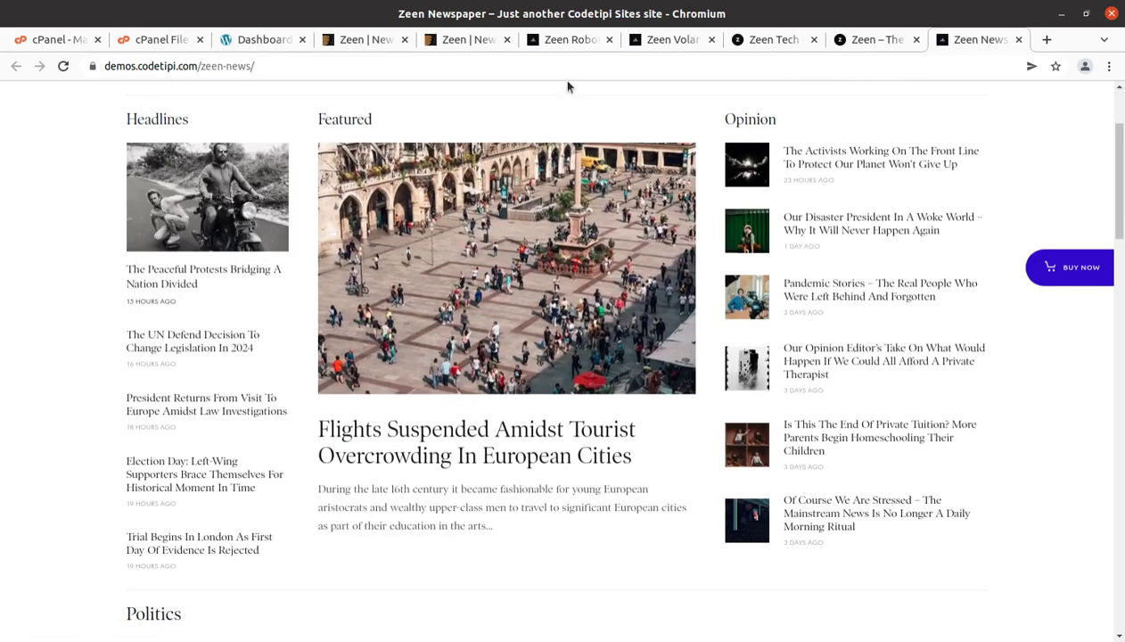
click(348, 41)
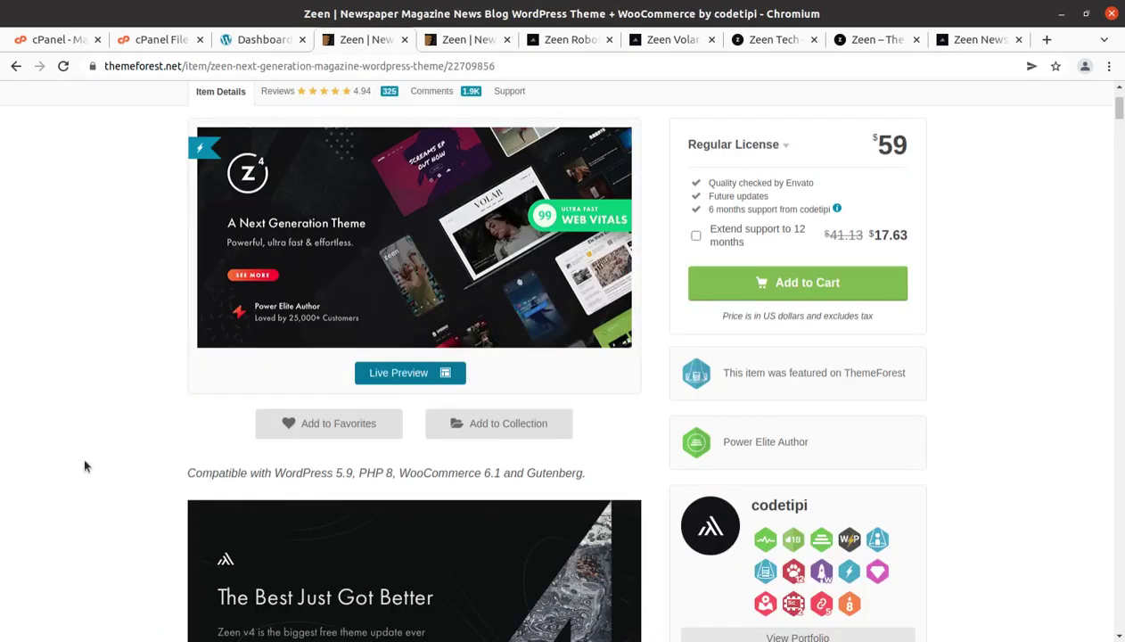
scroll(84, 464, up, 3)
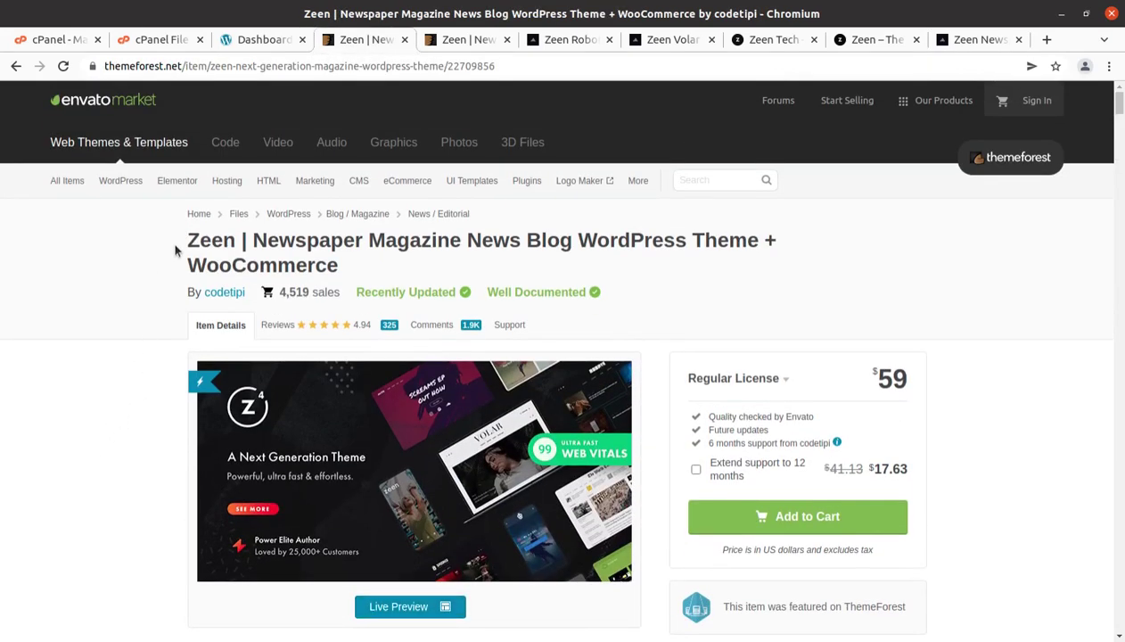
drag(180, 252, 222, 244)
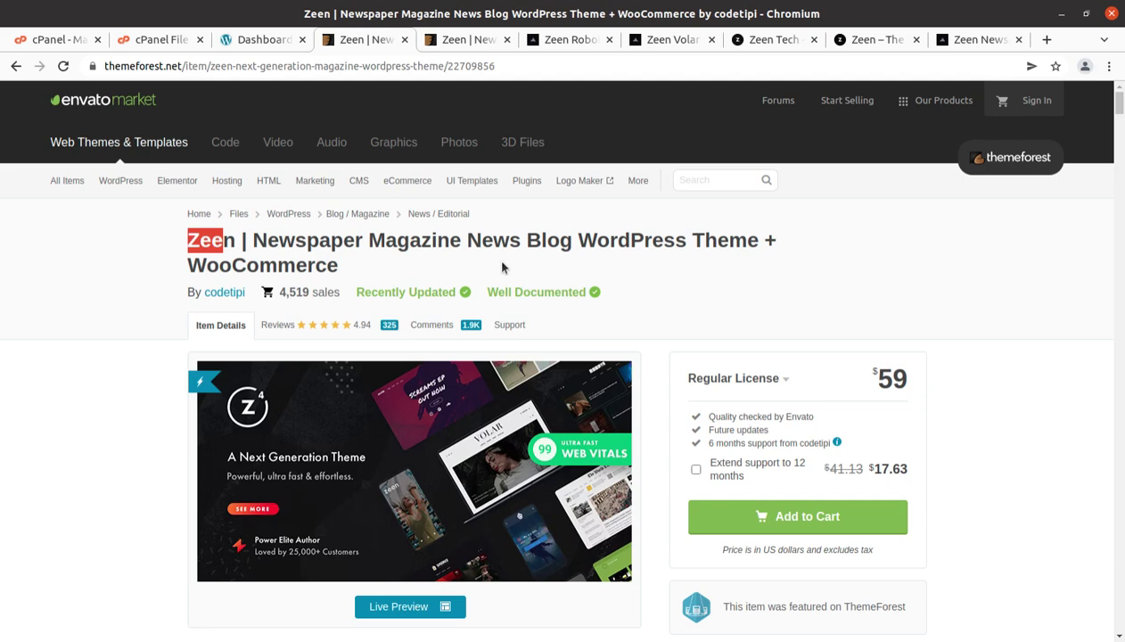
scroll(786, 376, down, 3)
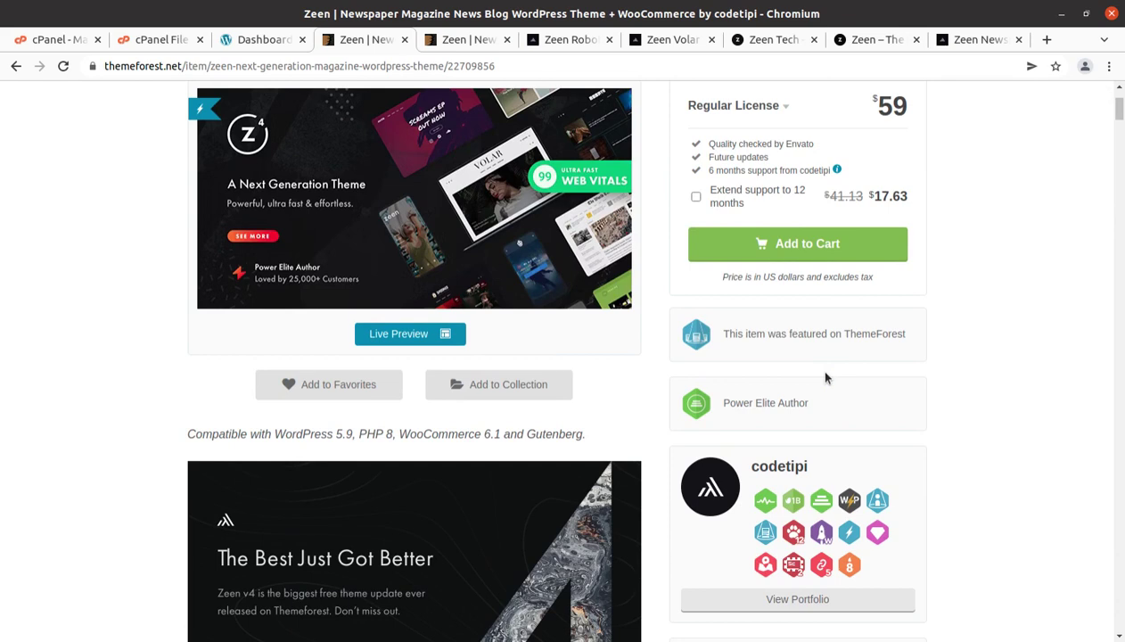
scroll(848, 448, down, 1)
scroll(819, 356, down, 1)
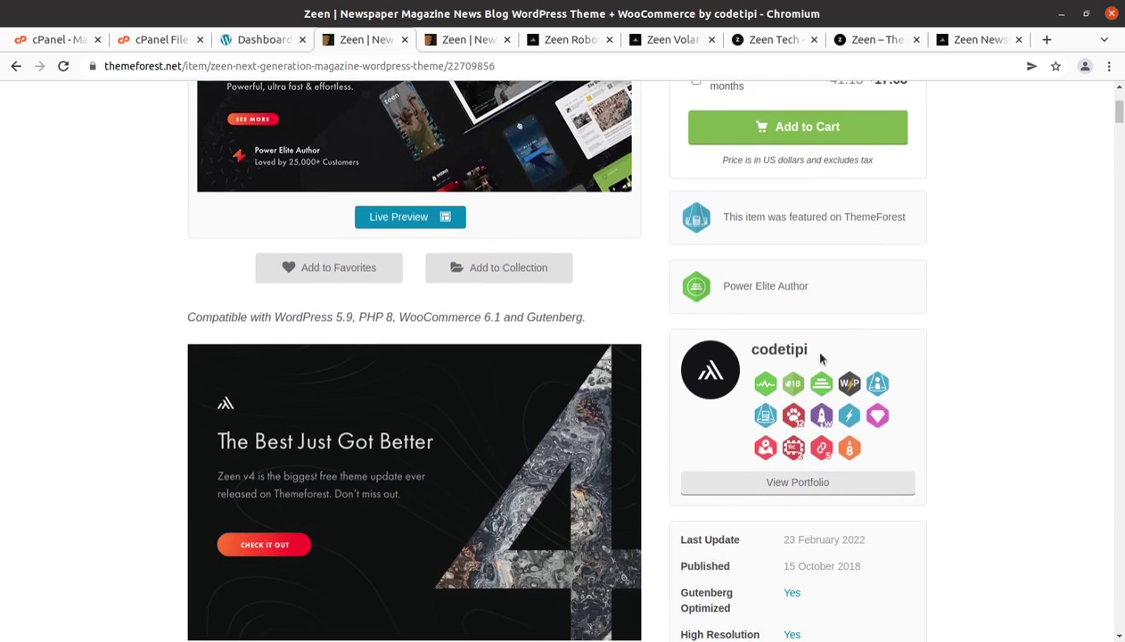
drag(813, 349, 724, 347)
drag(809, 286, 720, 285)
scroll(918, 463, down, 2)
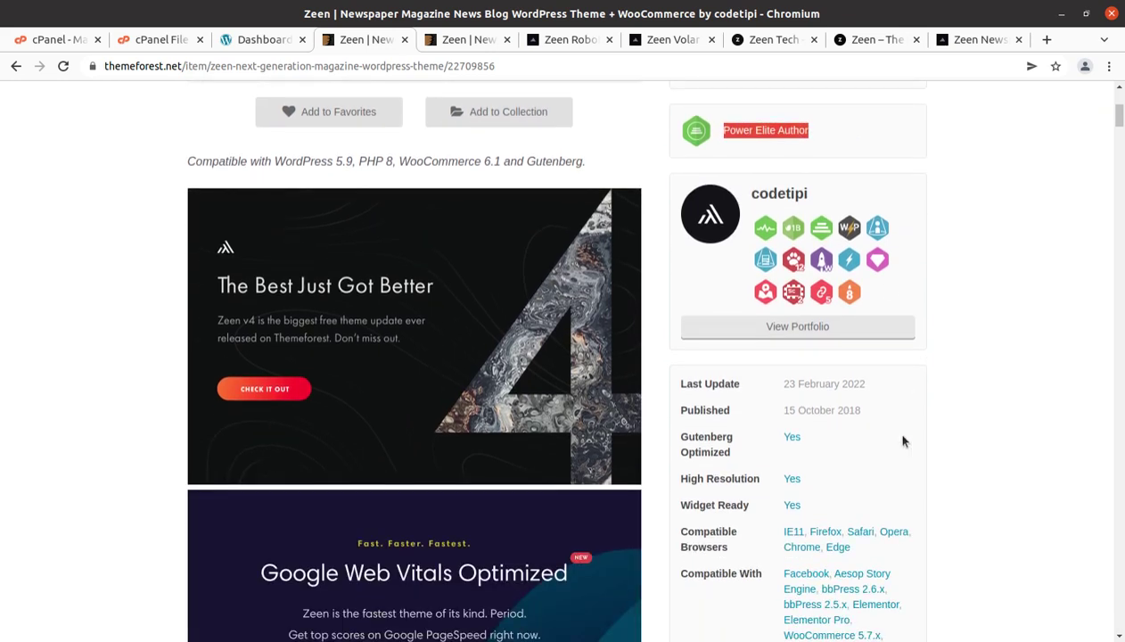
drag(861, 410, 781, 410)
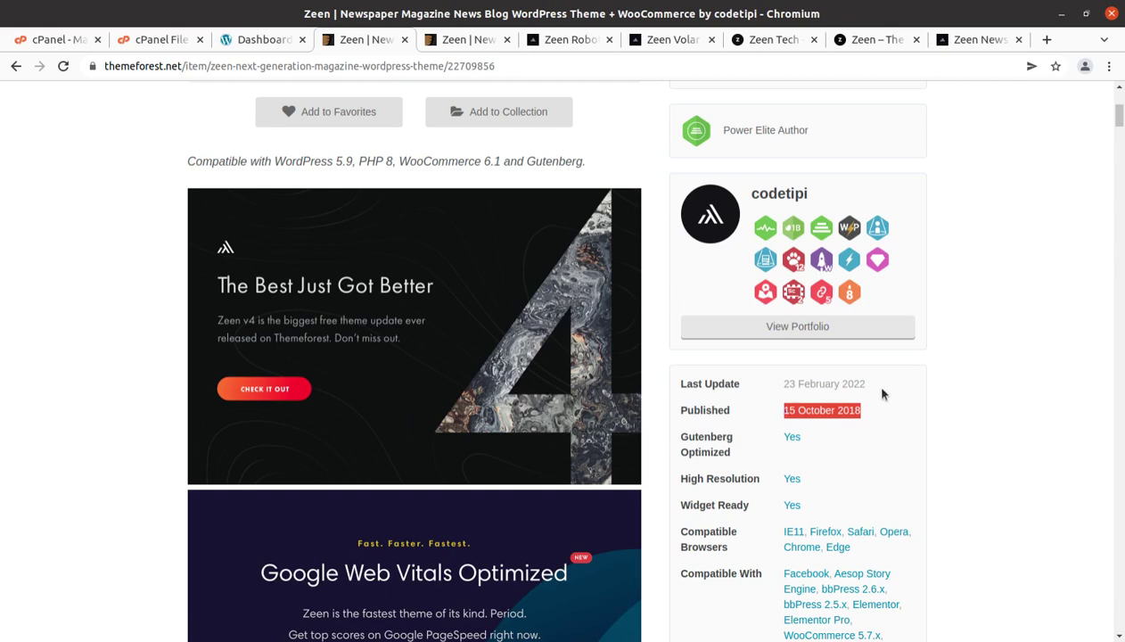
drag(866, 385, 784, 385)
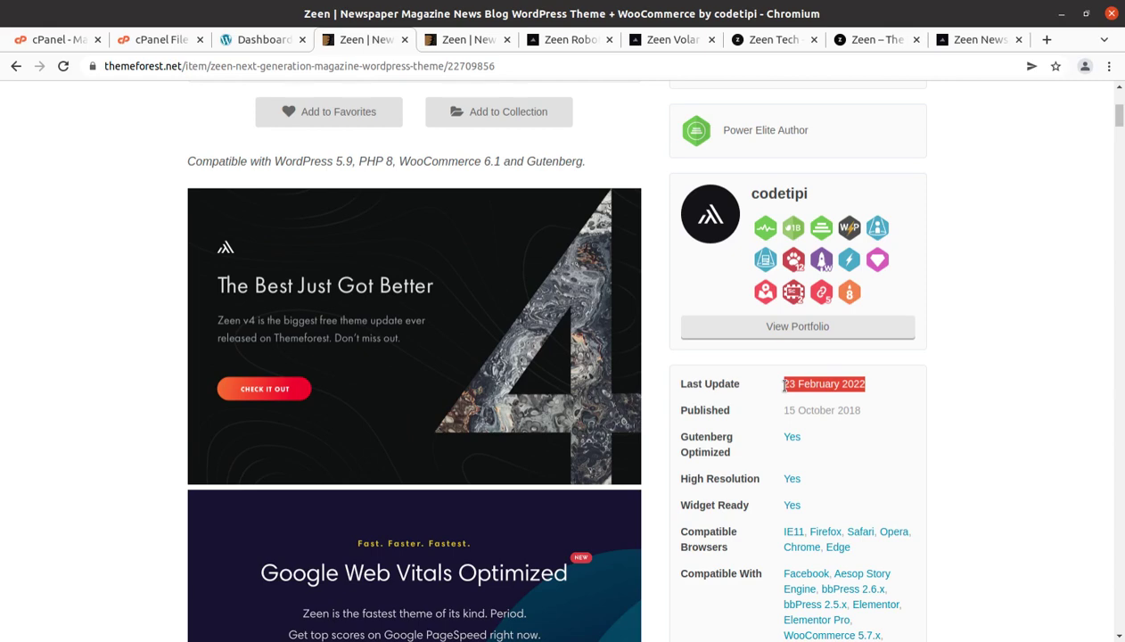
scroll(758, 403, up, 3)
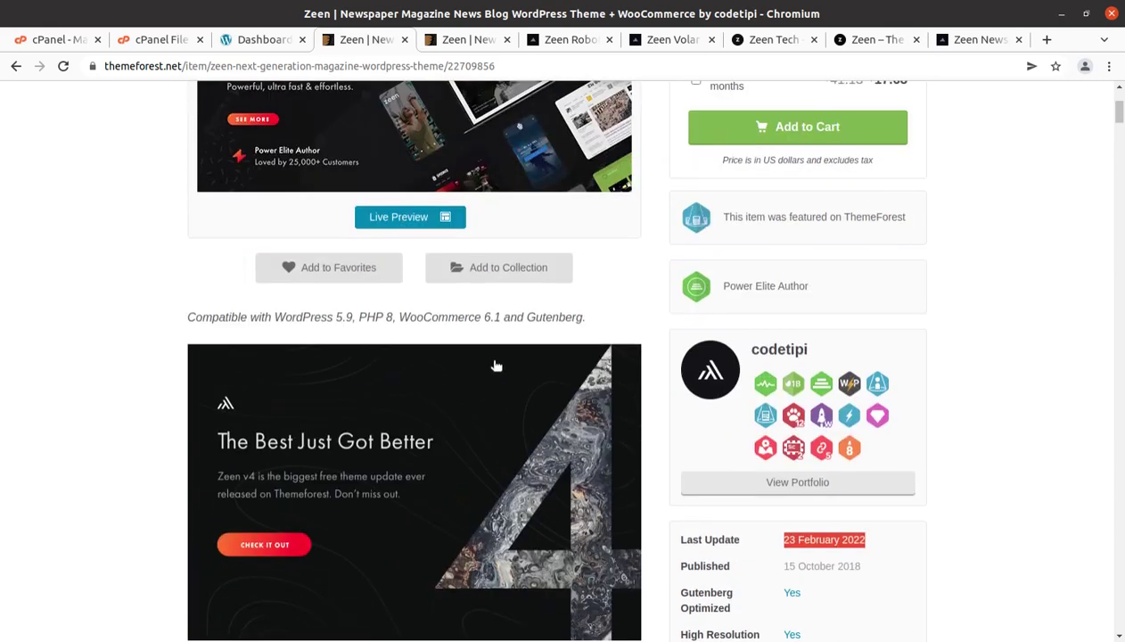
scroll(497, 364, up, 4)
scroll(496, 365, up, 3)
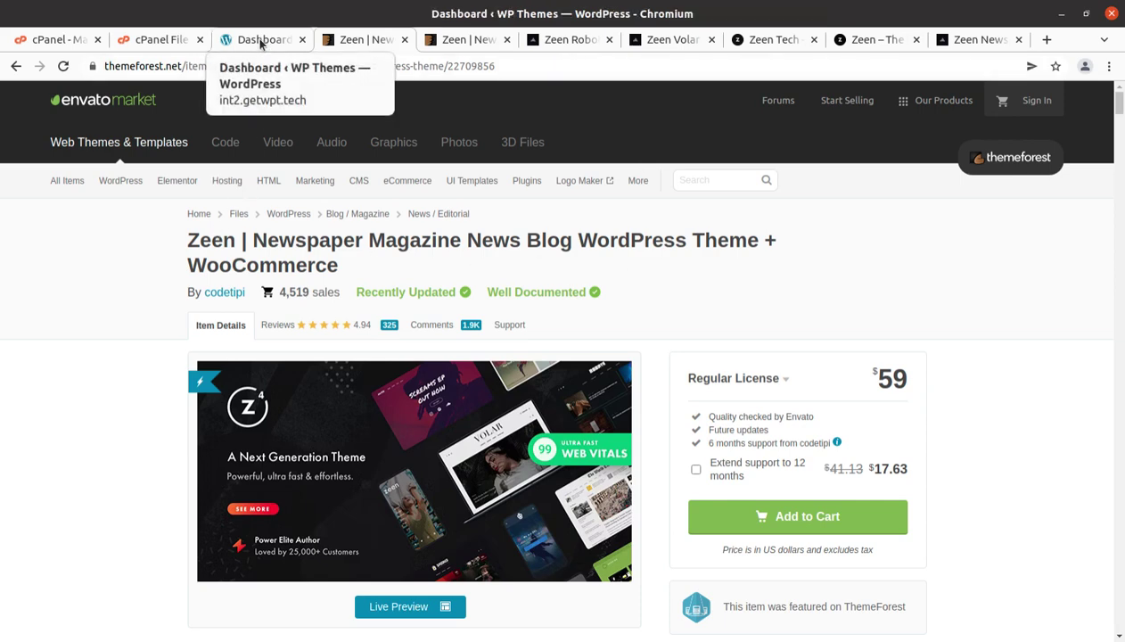
- Show the WordPress admin Dashboard and scroll through its Welcome panel and status widgets
click(262, 41)
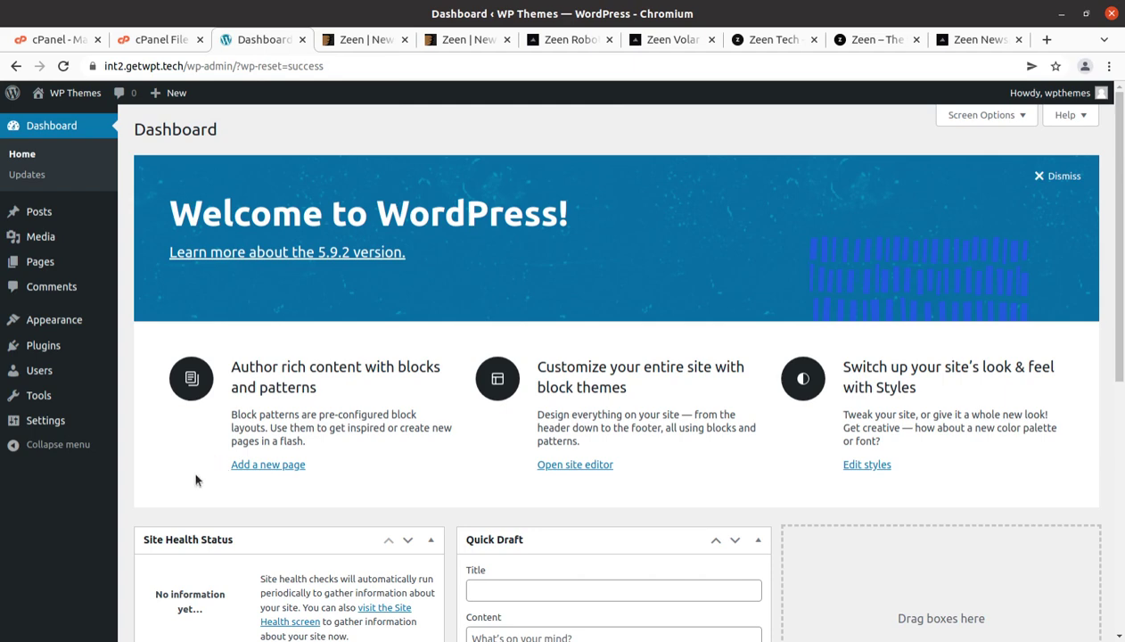
scroll(194, 468, down, 4)
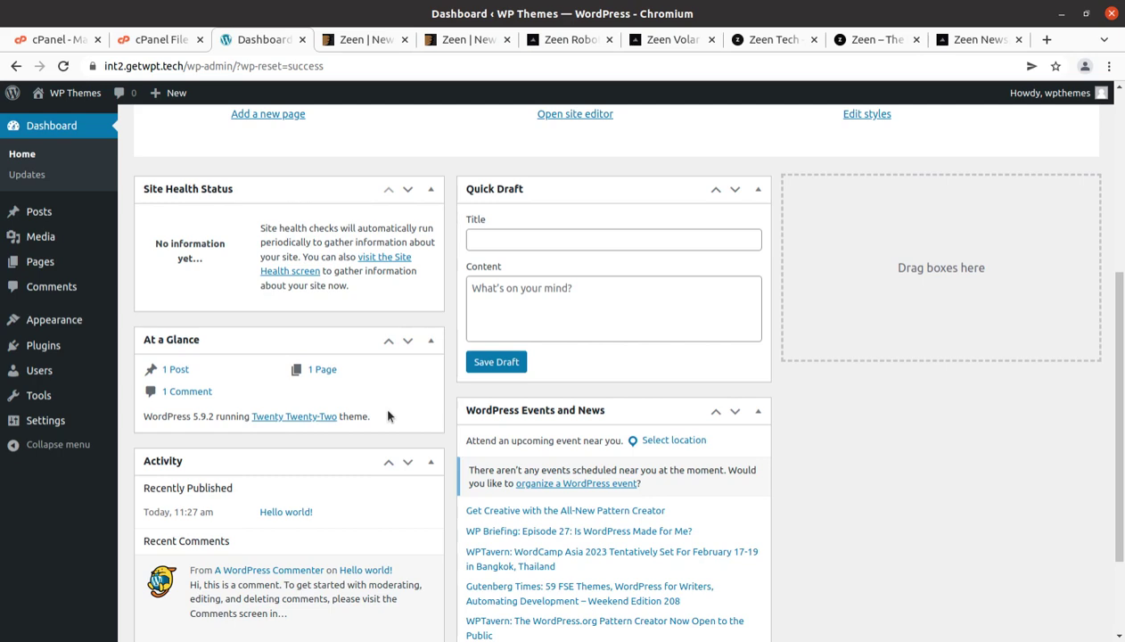
scroll(259, 432, up, 5)
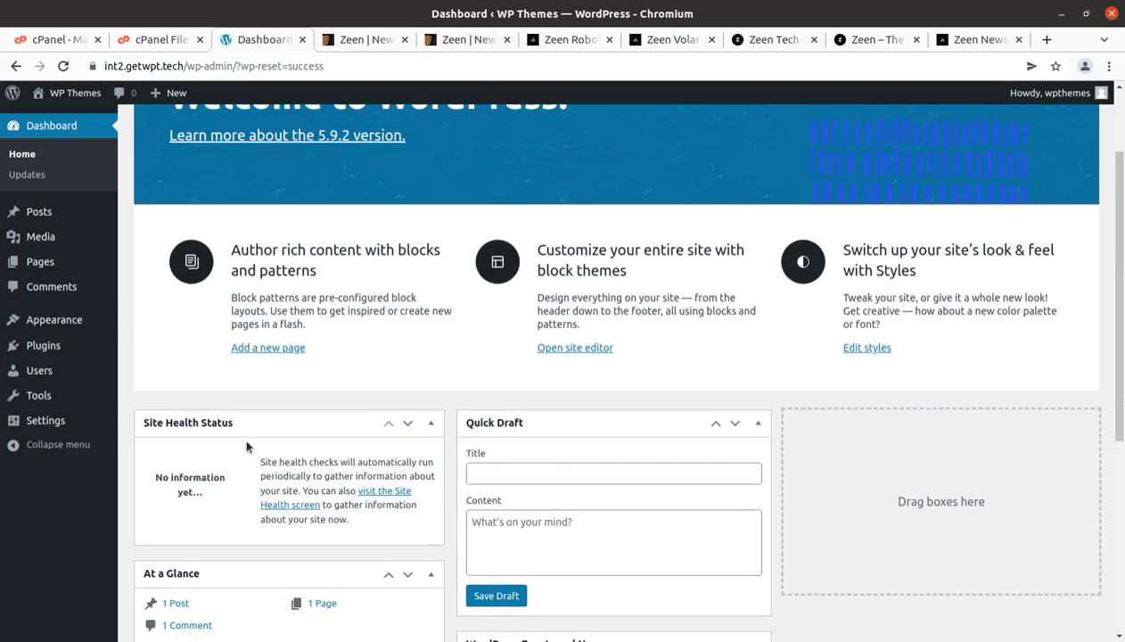
scroll(147, 402, up, 3)
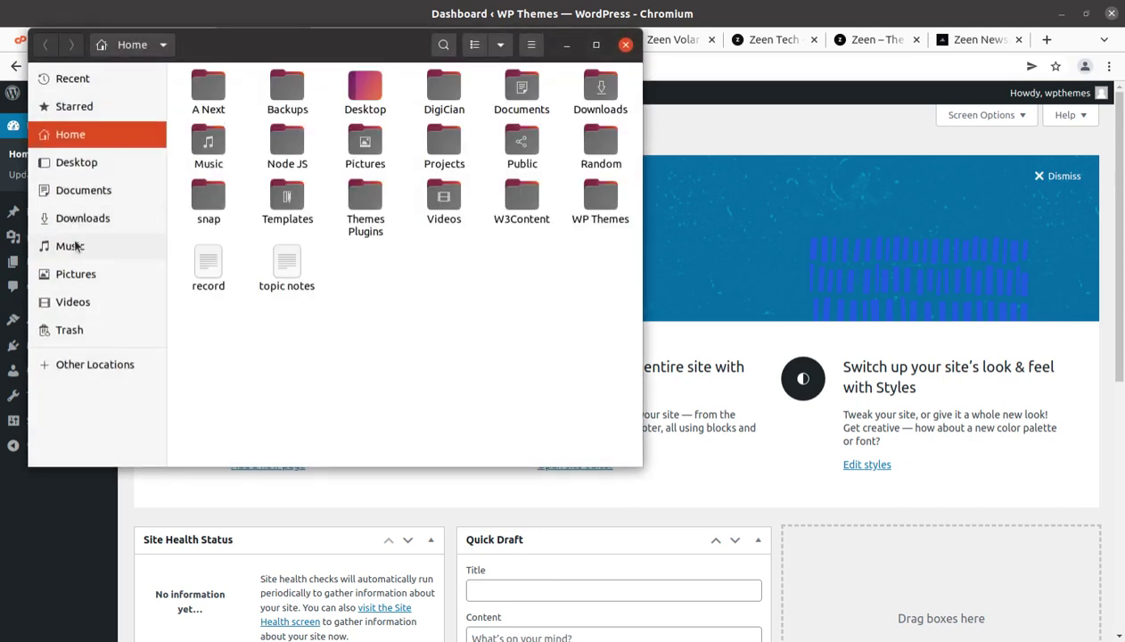
- Select zeen-4-2-2-installer.zip inside the Downloads/zeen_v4.2.2 folder
click(80, 217)
double_click(214, 96)
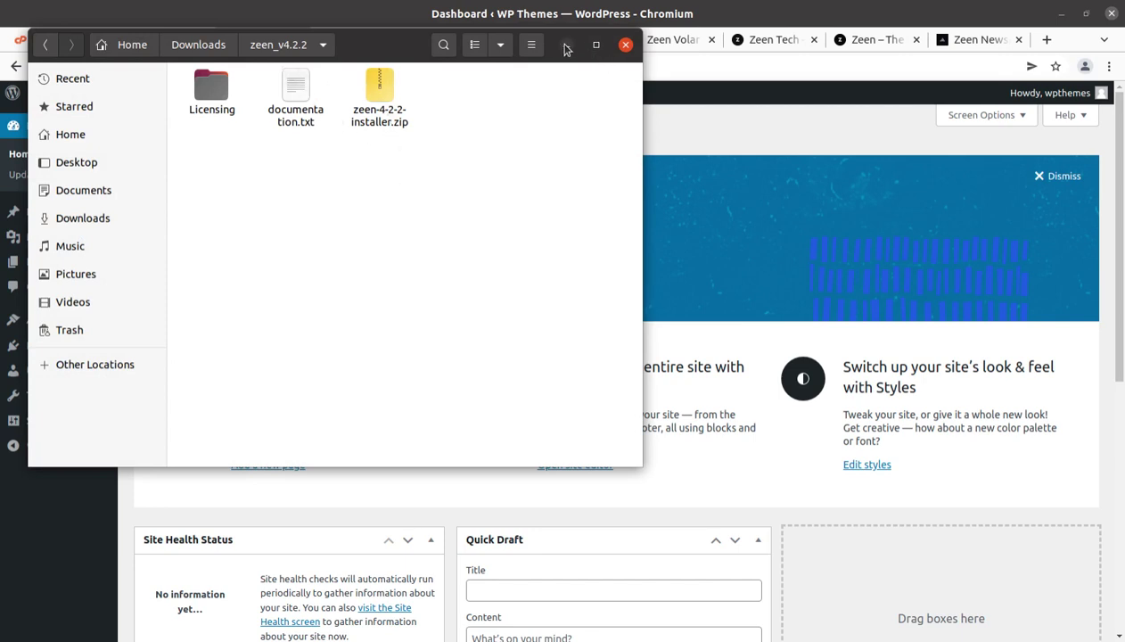
click(390, 126)
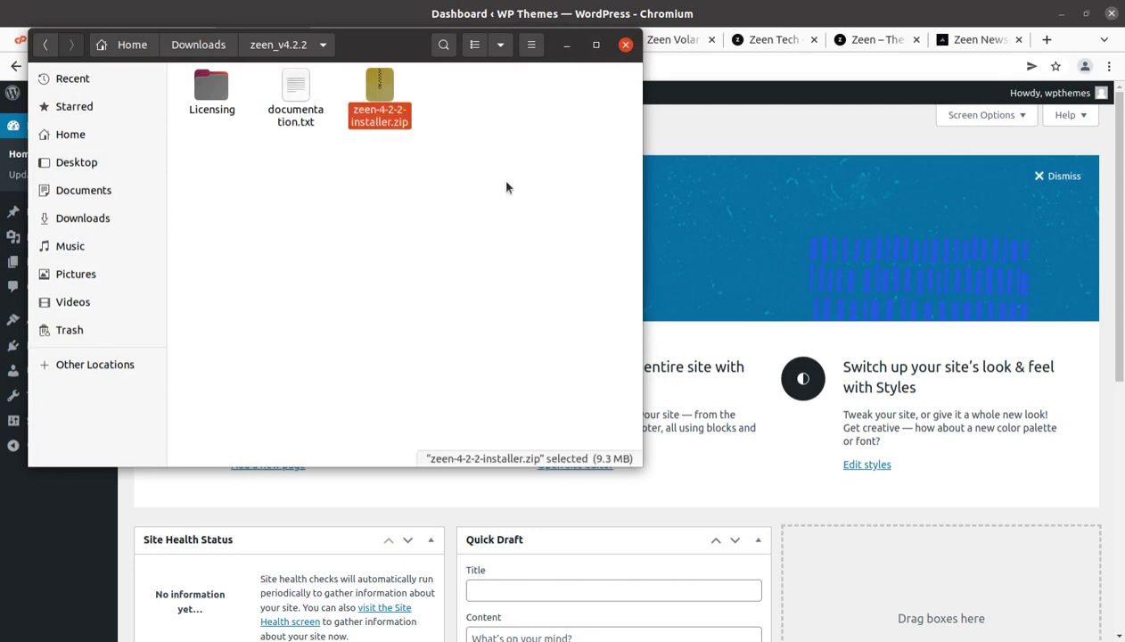
- Minimize Files and go to Appearance > Themes, where Twenty Twenty-Two is current
click(567, 47)
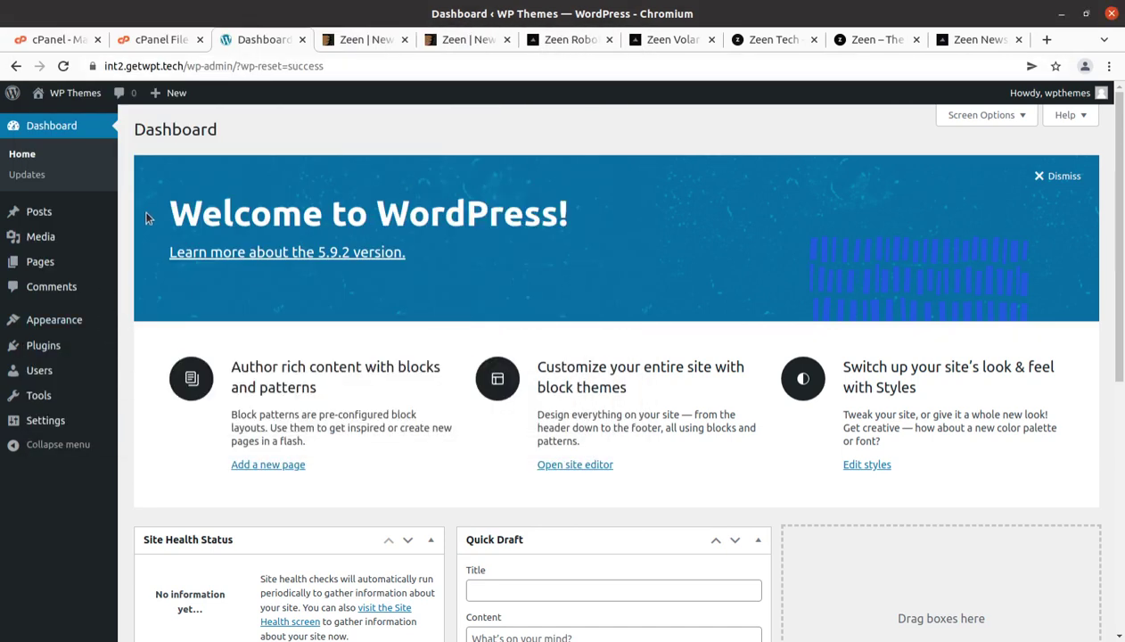
mouse_move(70, 327)
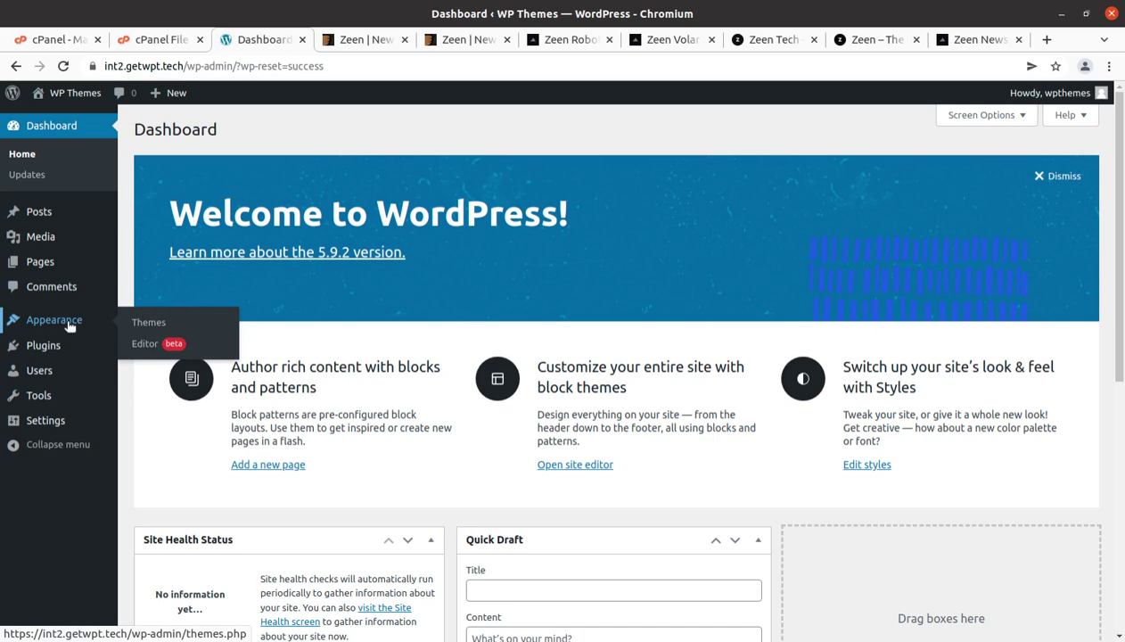
click(155, 328)
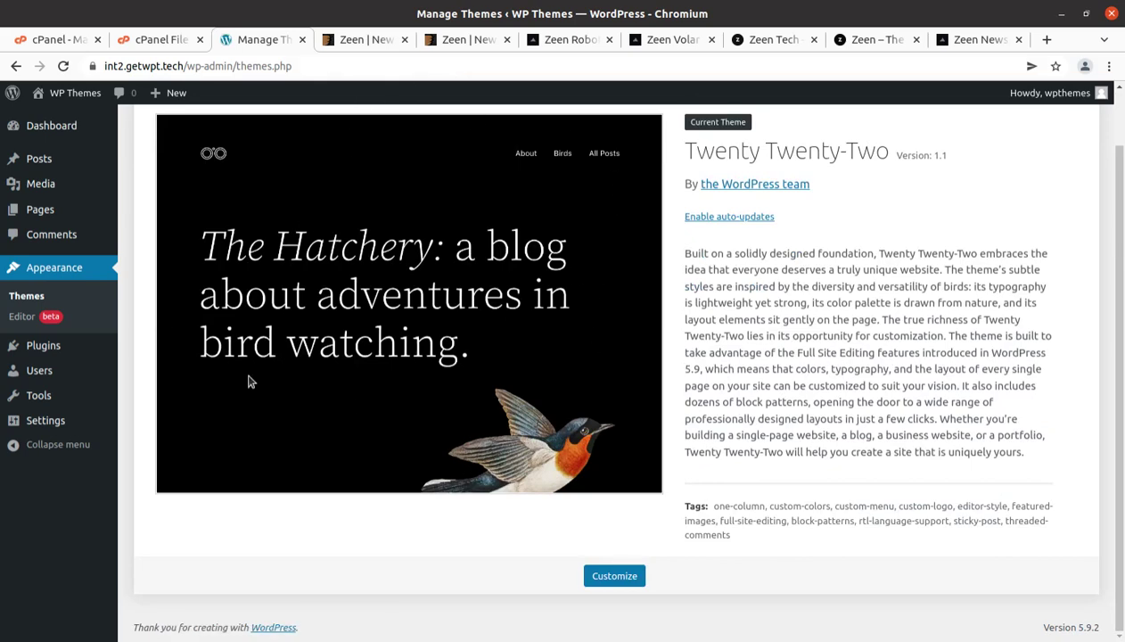
- Flip through the open Robots, Volar, Tech and other Zeen demo tabs, back to ThemeForest
click(563, 40)
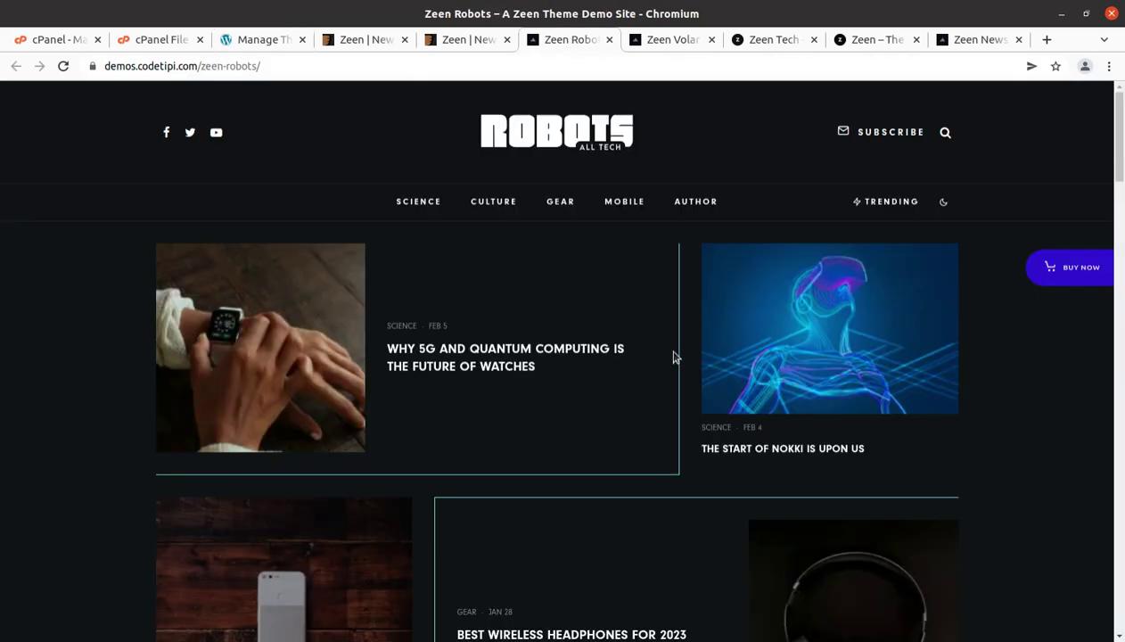
click(664, 41)
click(788, 39)
click(861, 39)
click(960, 41)
click(482, 41)
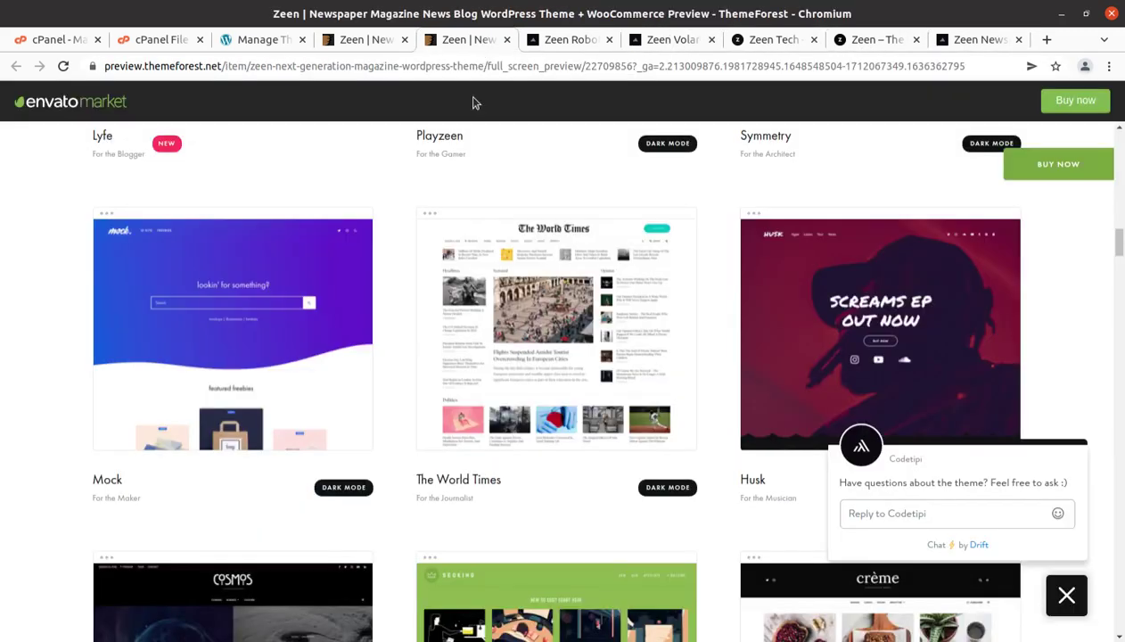
- Scroll through the Zeen demo gallery, closing the Drift chat popup
scroll(452, 413, down, 4)
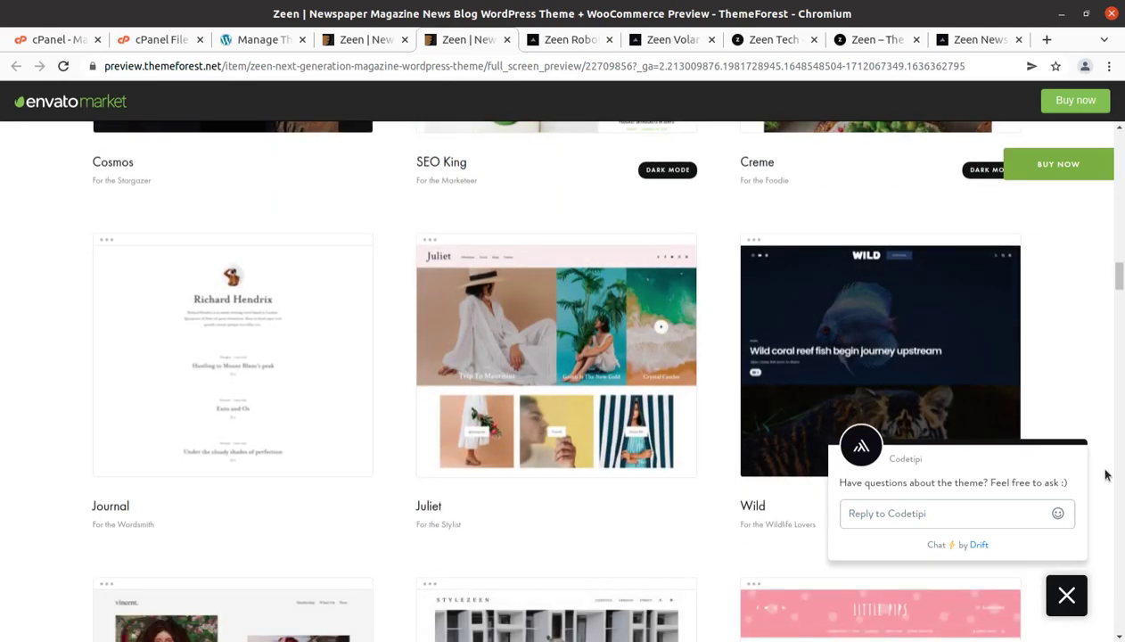
scroll(1049, 398, down, 3)
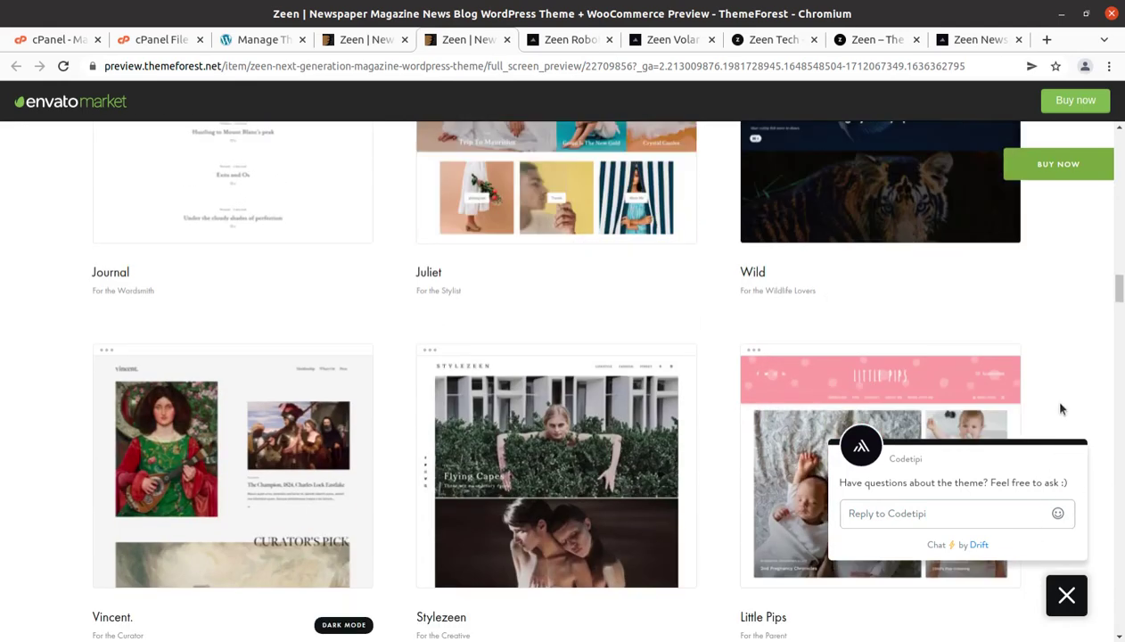
click(1063, 607)
scroll(339, 432, down, 5)
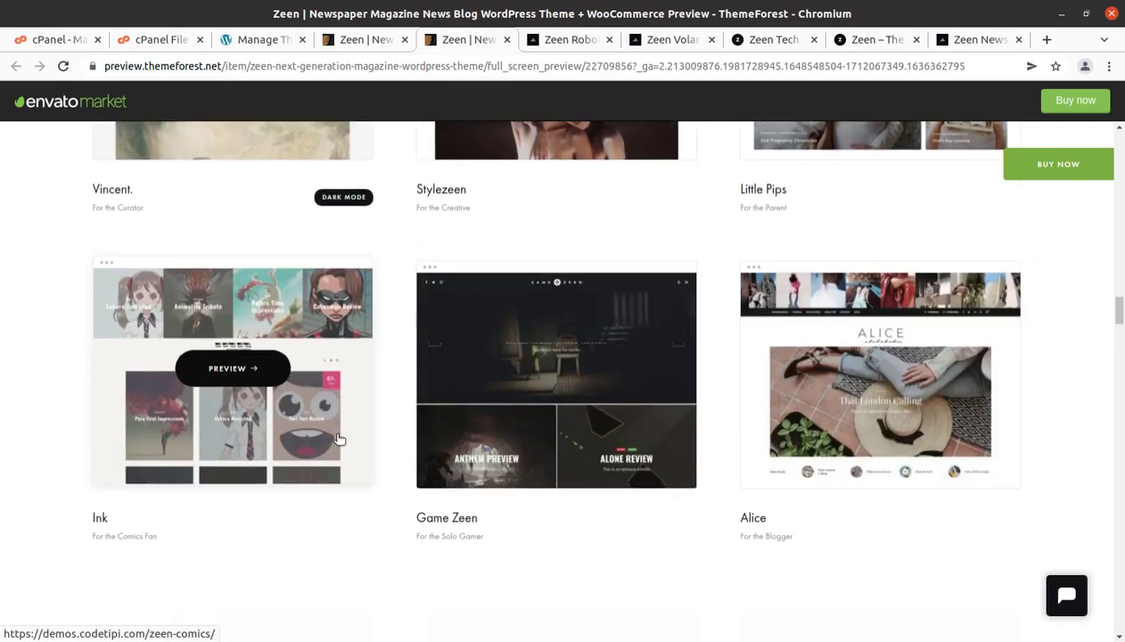
scroll(338, 439, down, 6)
scroll(337, 439, down, 2)
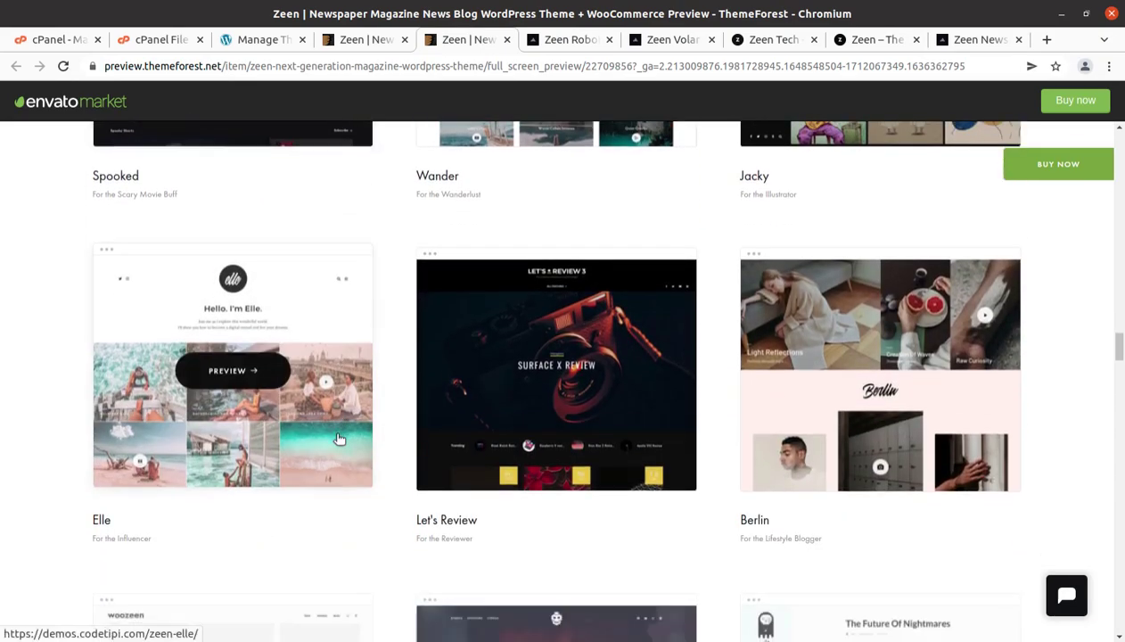
scroll(875, 405, down, 2)
scroll(875, 406, down, 6)
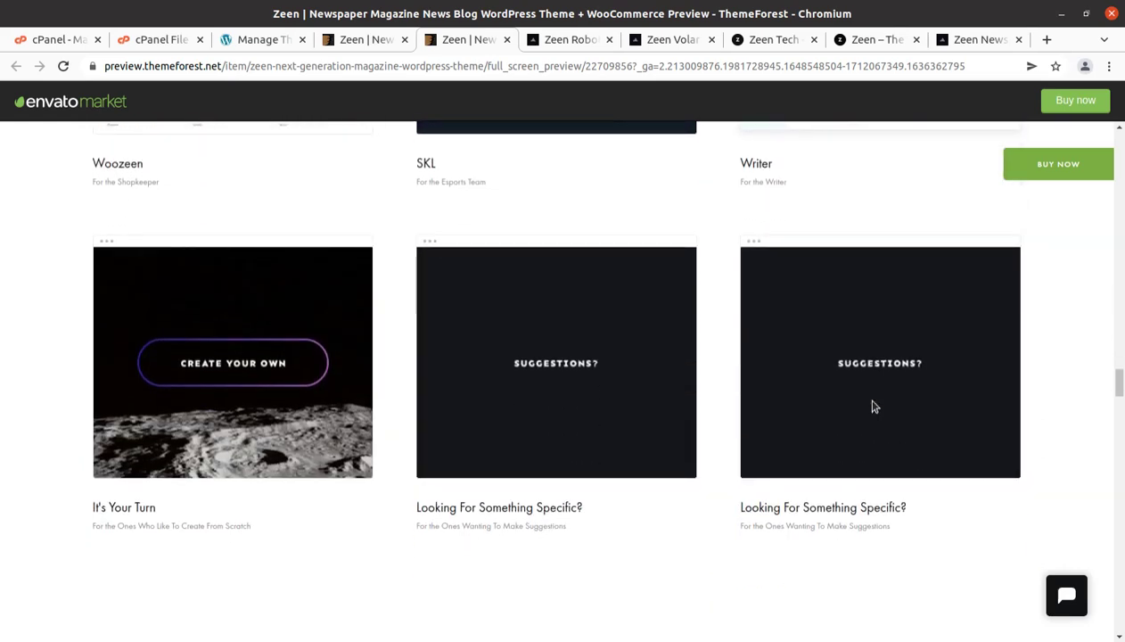
scroll(874, 406, down, 2)
scroll(874, 406, up, 6)
scroll(875, 406, up, 15)
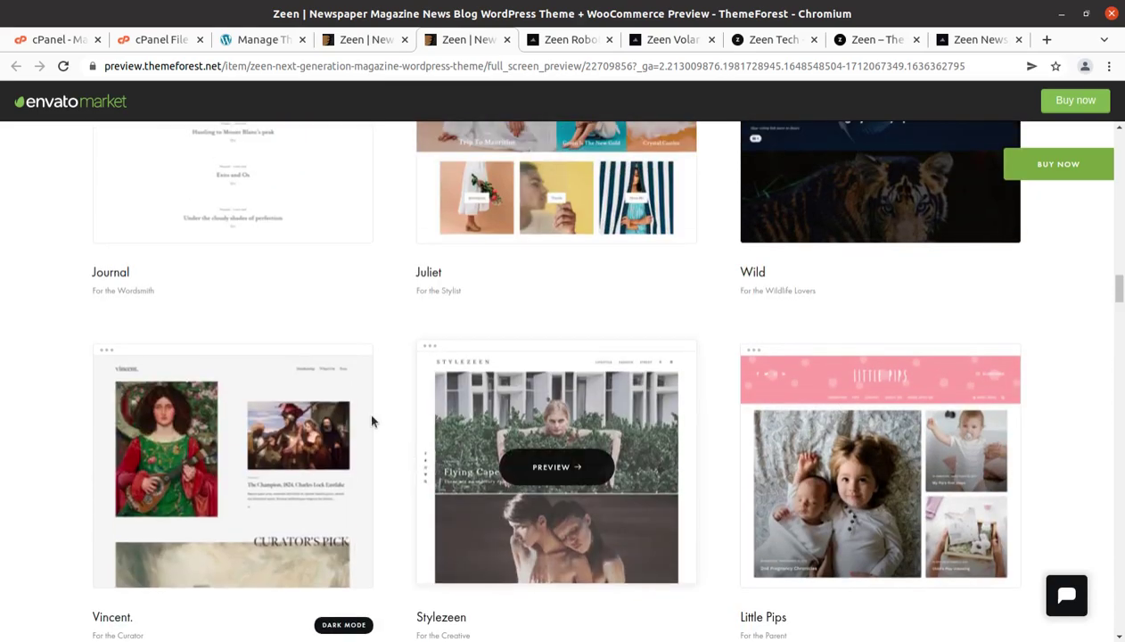
scroll(545, 337, up, 7)
scroll(552, 347, up, 8)
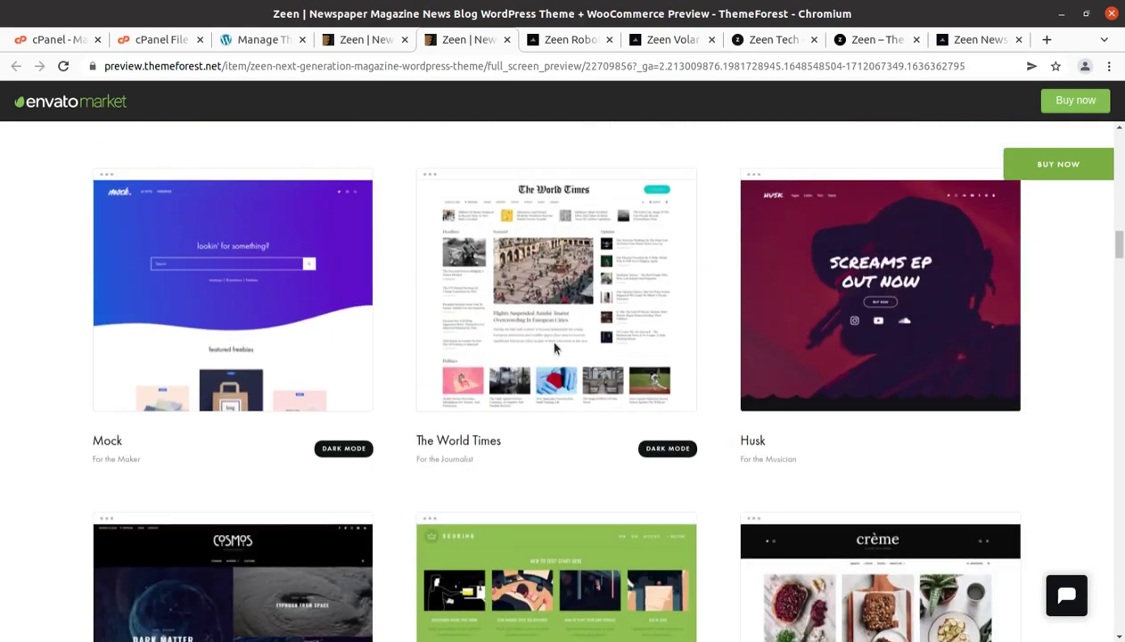
scroll(581, 303, up, 2)
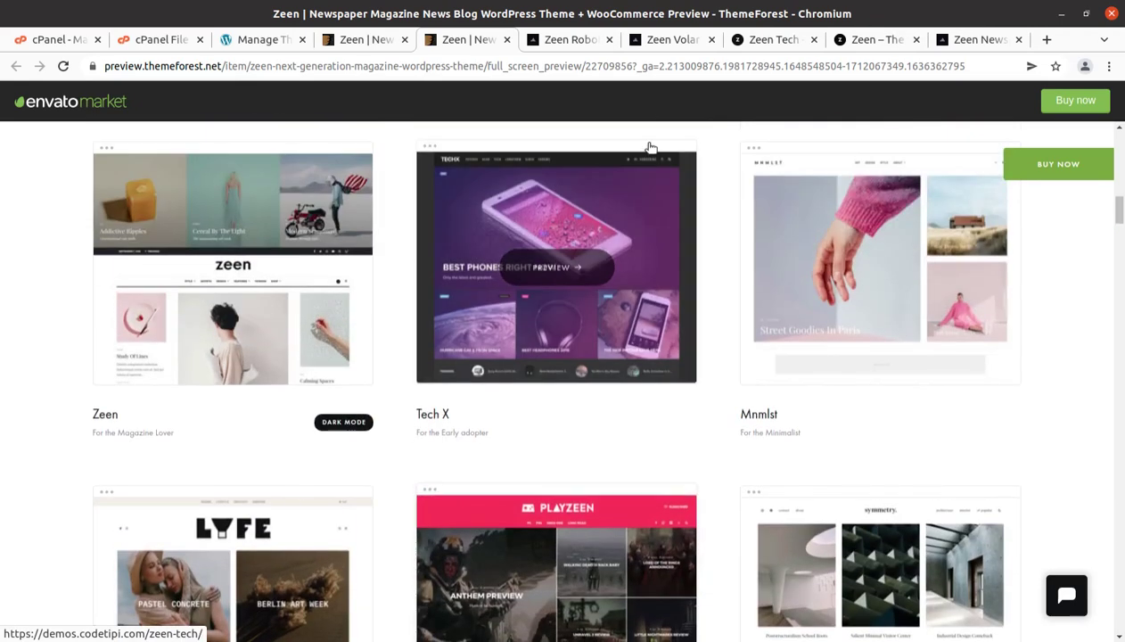
- Bring up the Upload Theme form from Themes > Add New
click(254, 38)
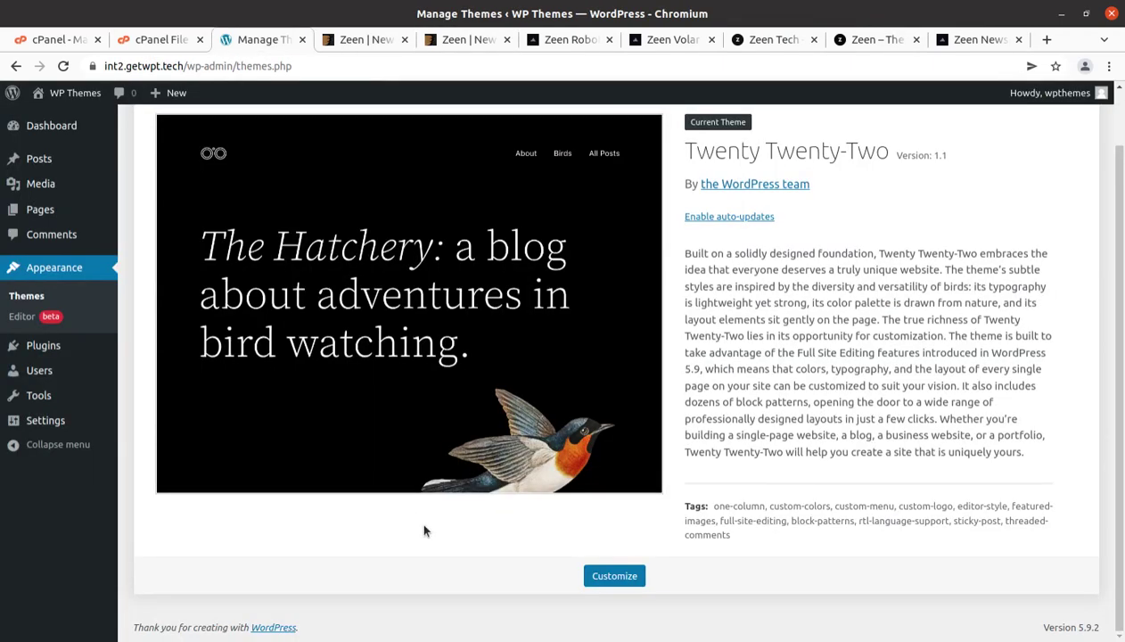
scroll(438, 545, up, 1)
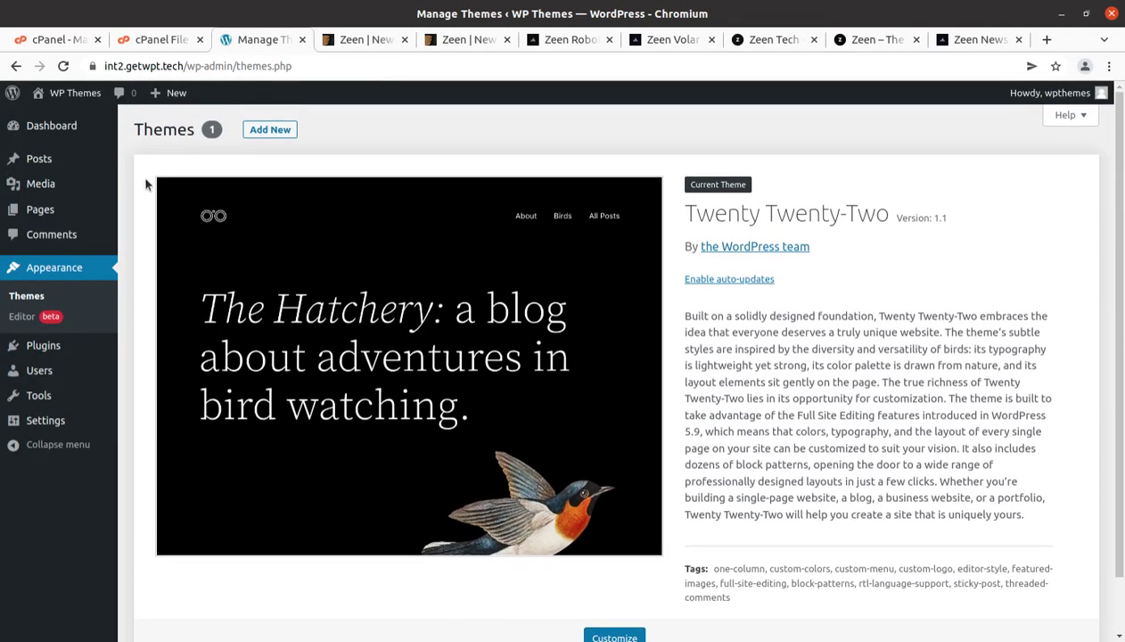
mouse_move(78, 162)
click(278, 131)
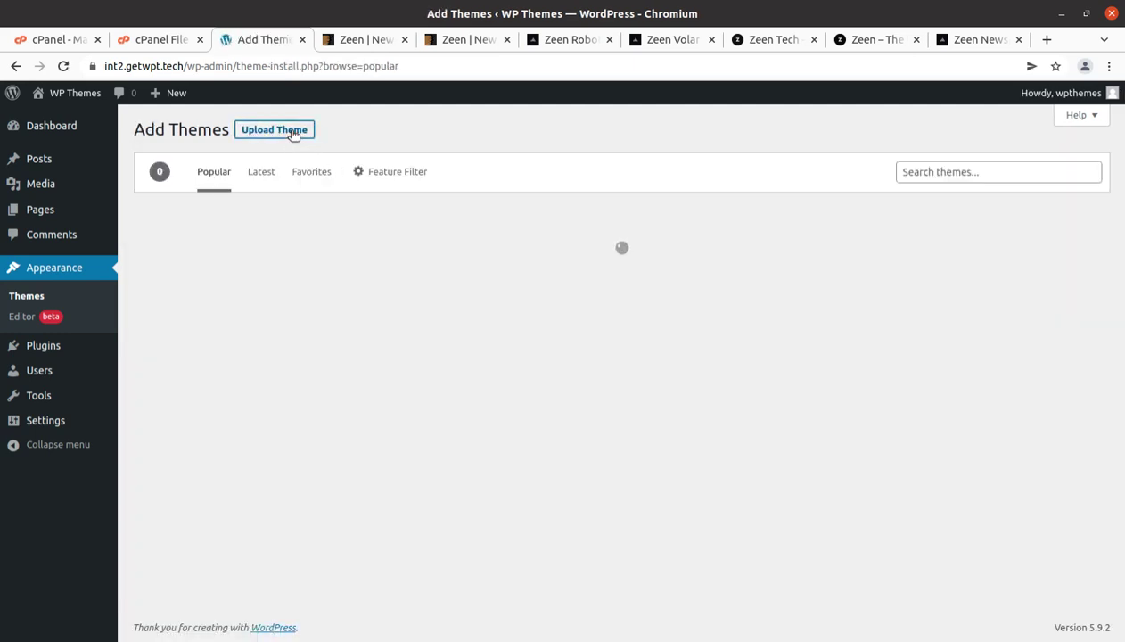
click(293, 132)
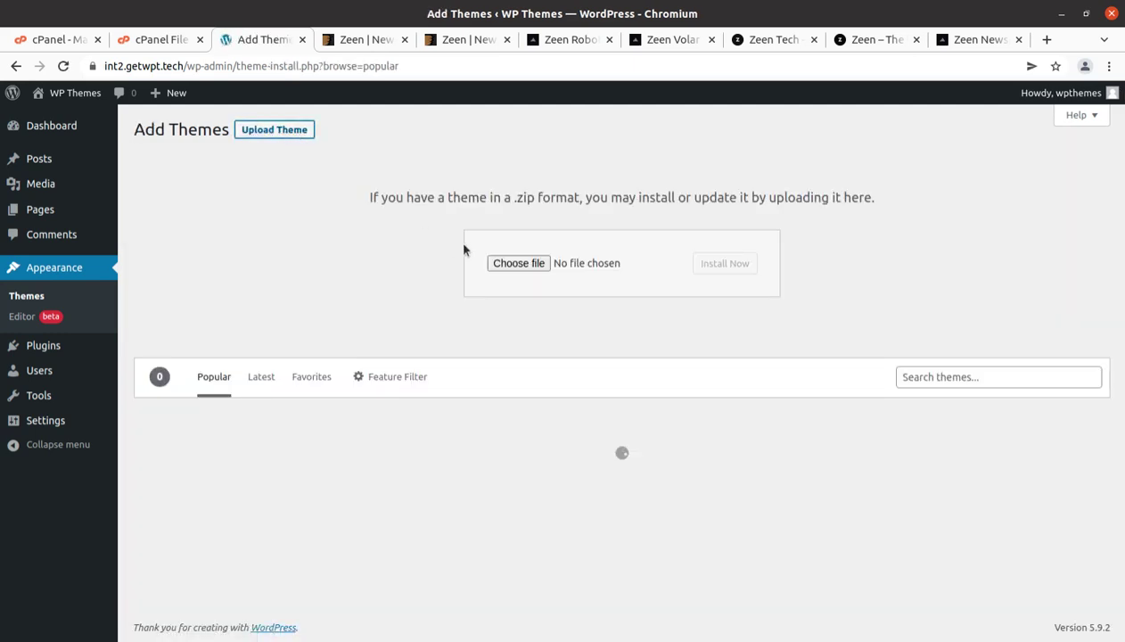
- Choose zeen-4-2-2-installer.zip from the zeen_v4.2.2 folder and install it
click(505, 264)
double_click(304, 97)
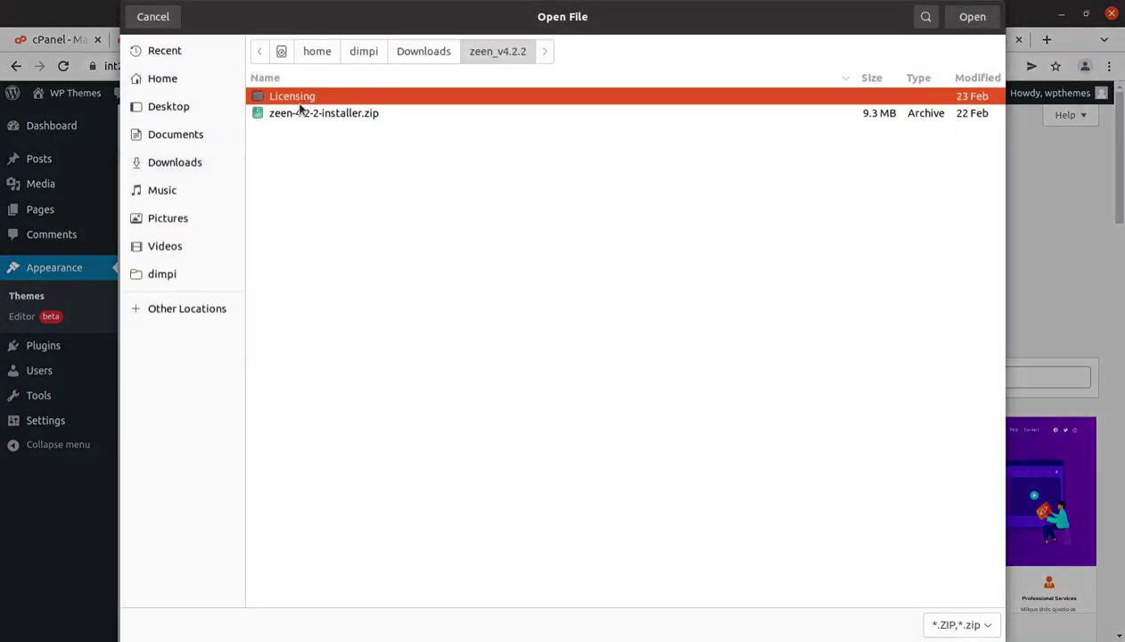
click(311, 121)
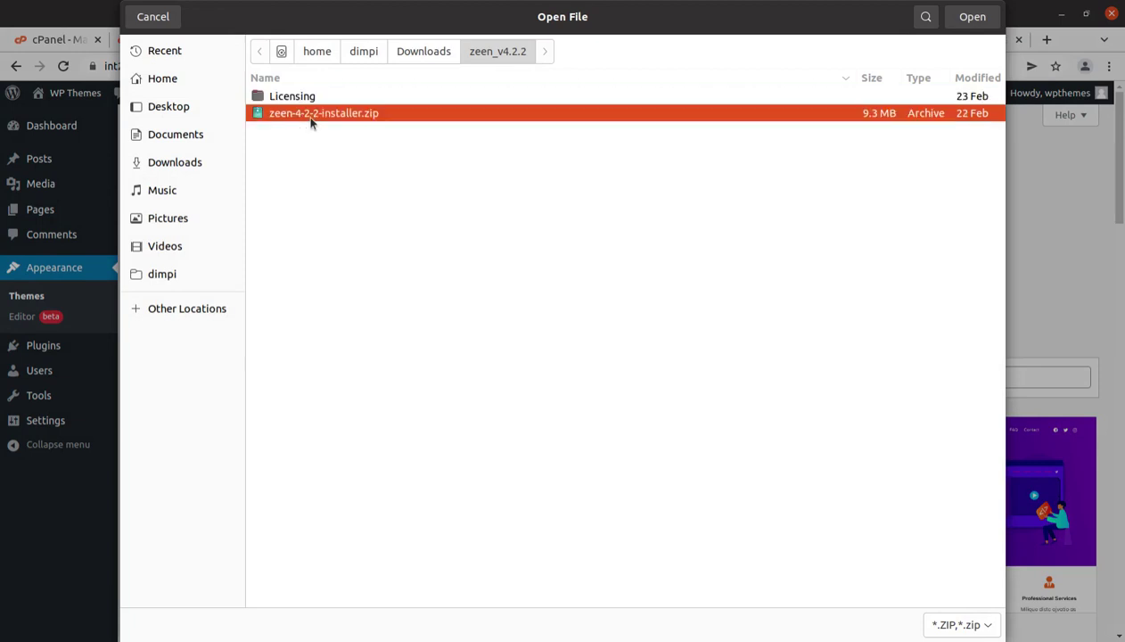
click(970, 20)
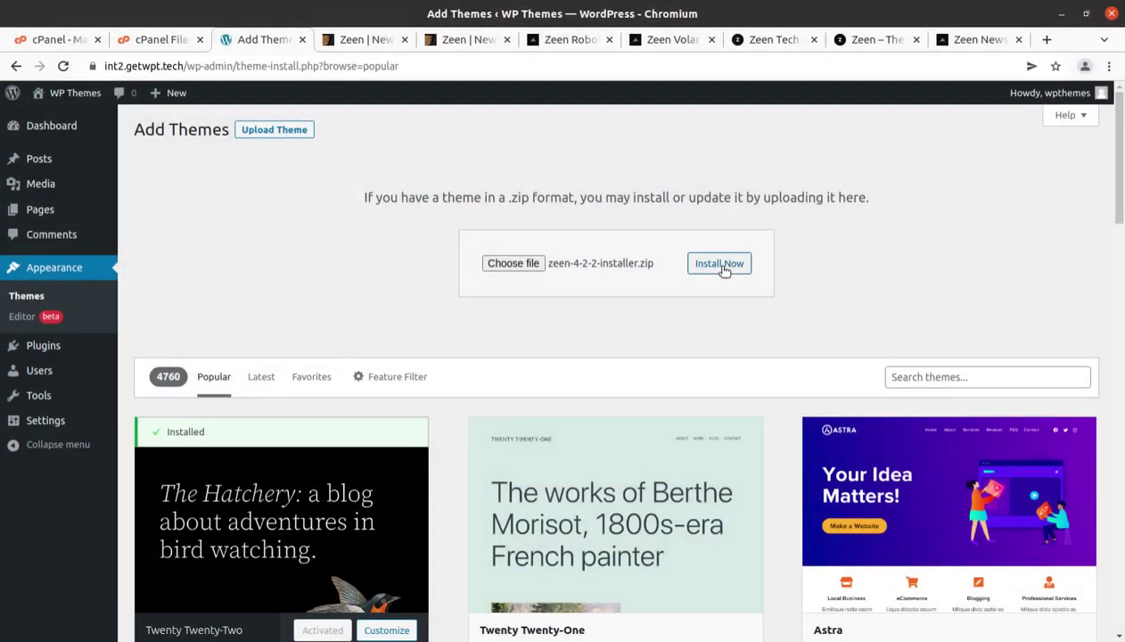
click(721, 263)
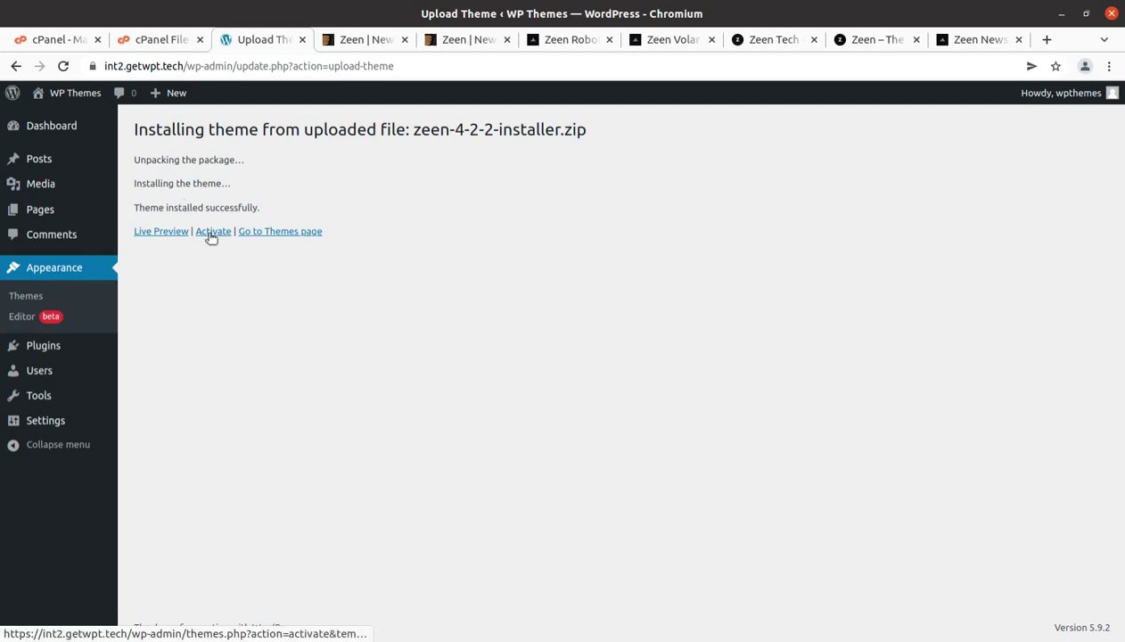
- Live-preview Zeen, Activate & Publish it, and exit the Customizer back to Themes
click(179, 235)
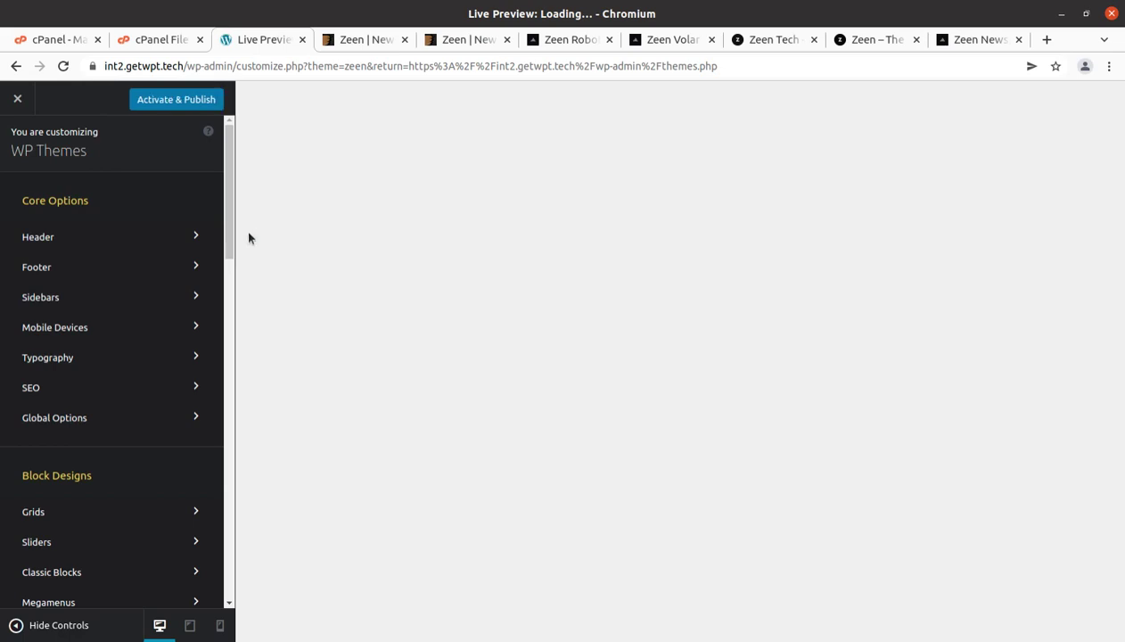
scroll(606, 296, down, 2)
scroll(604, 296, up, 2)
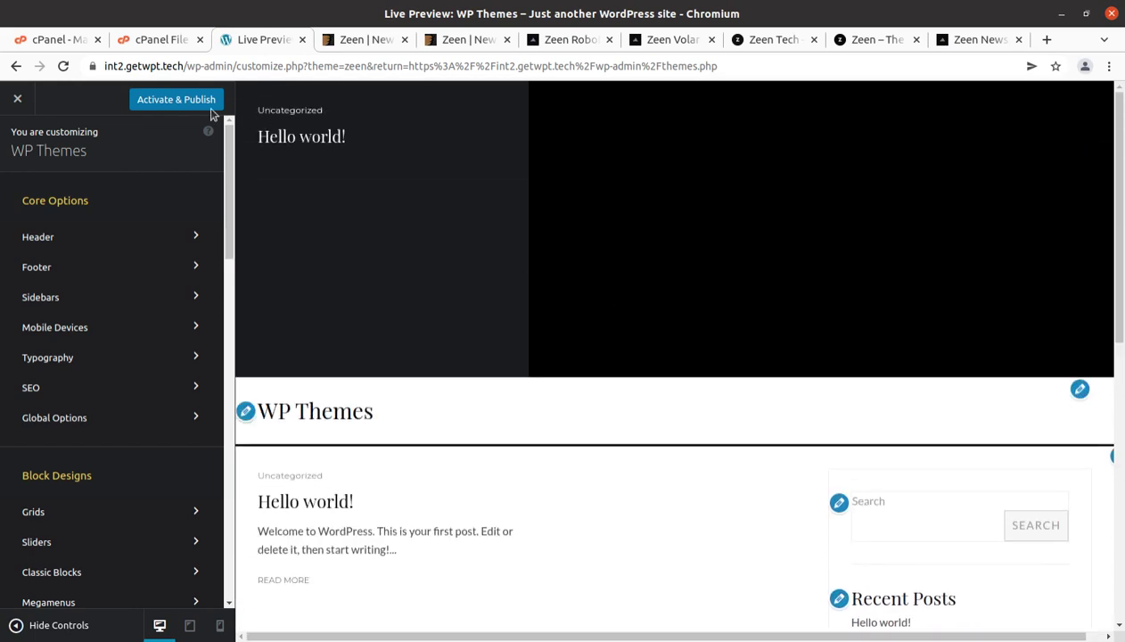
click(178, 103)
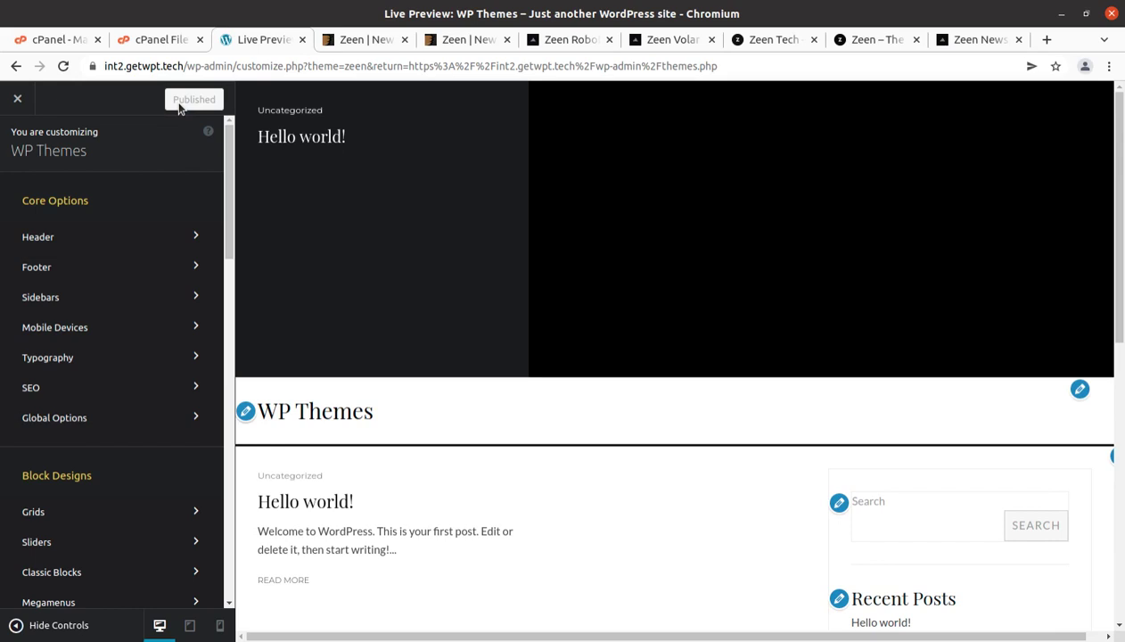
click(18, 101)
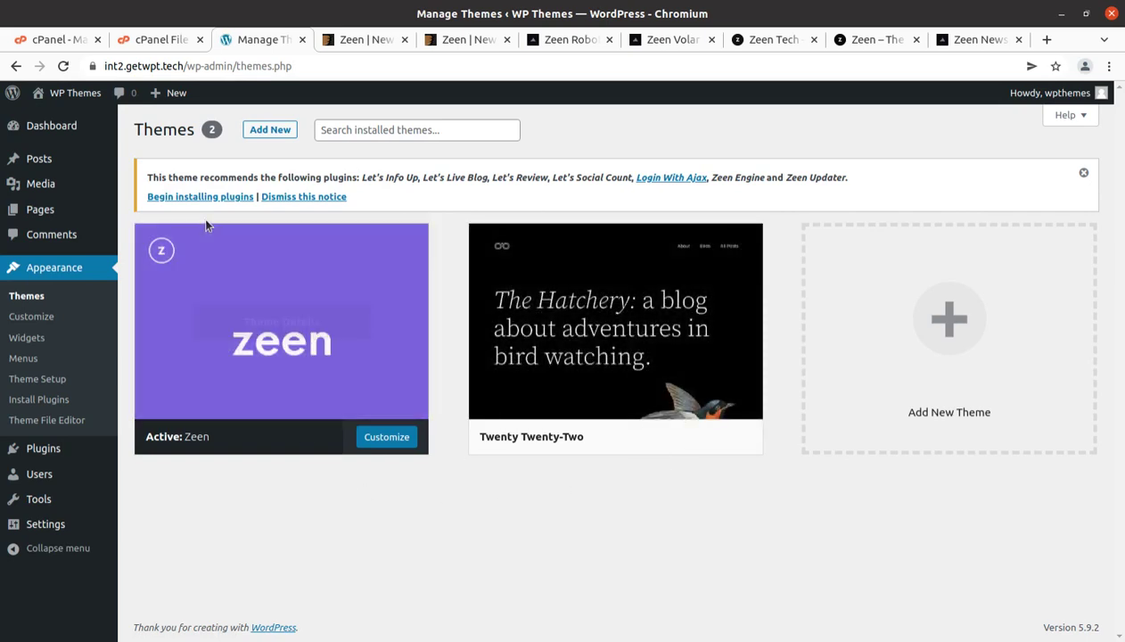
- Bulk-install all seven recommended Zeen plugins from the required plugins list
click(191, 198)
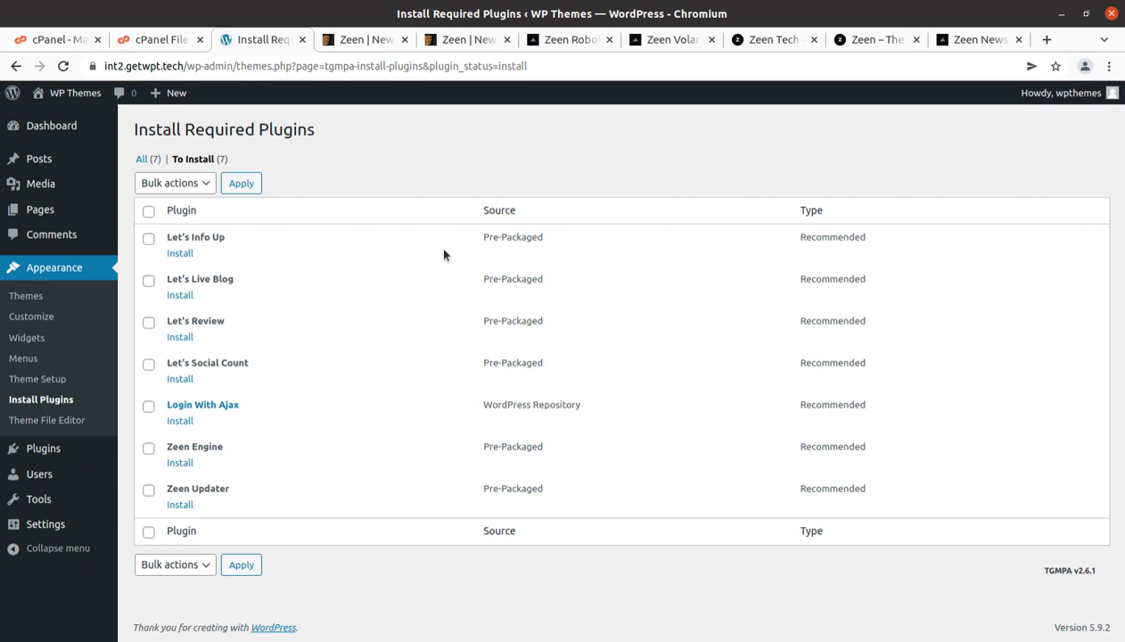
drag(472, 237, 542, 239)
drag(480, 281, 571, 286)
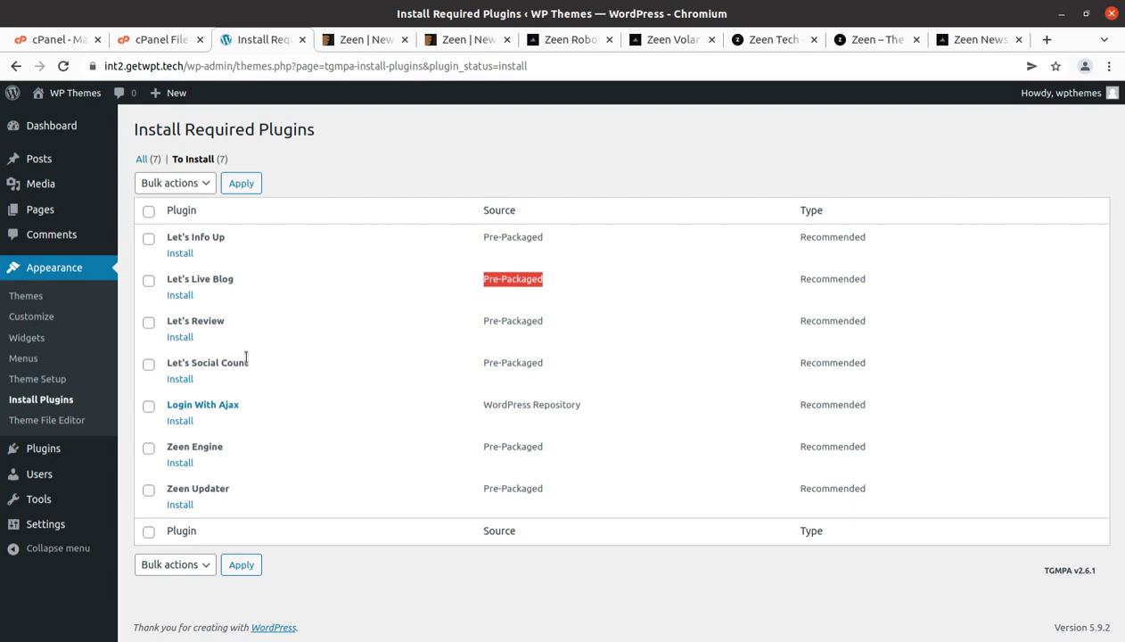
click(148, 210)
click(189, 185)
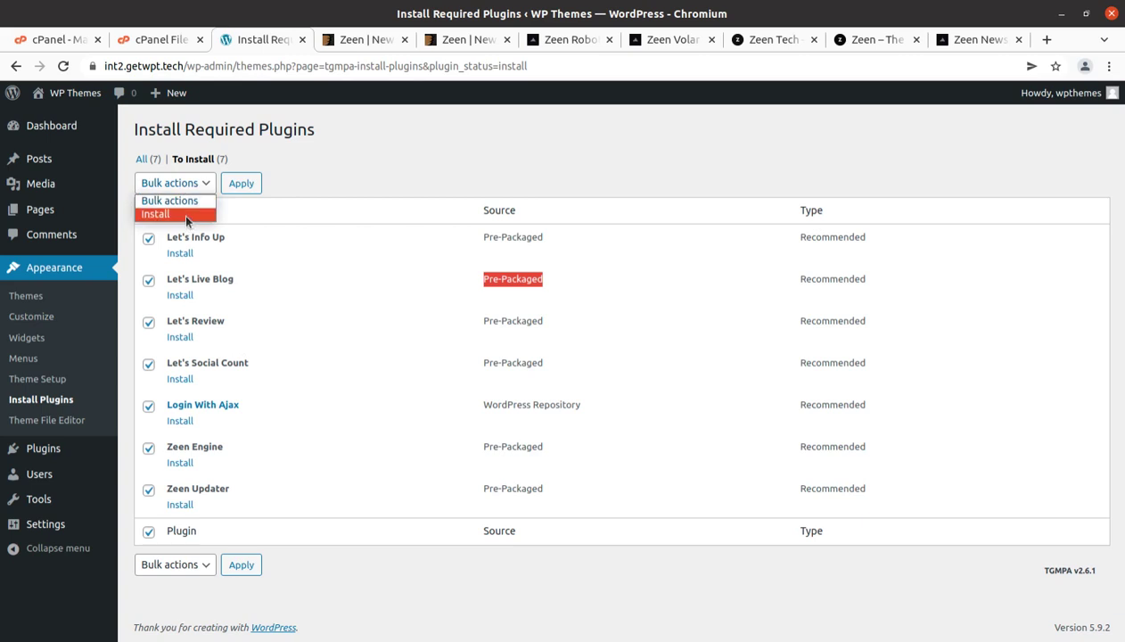
click(157, 214)
click(240, 184)
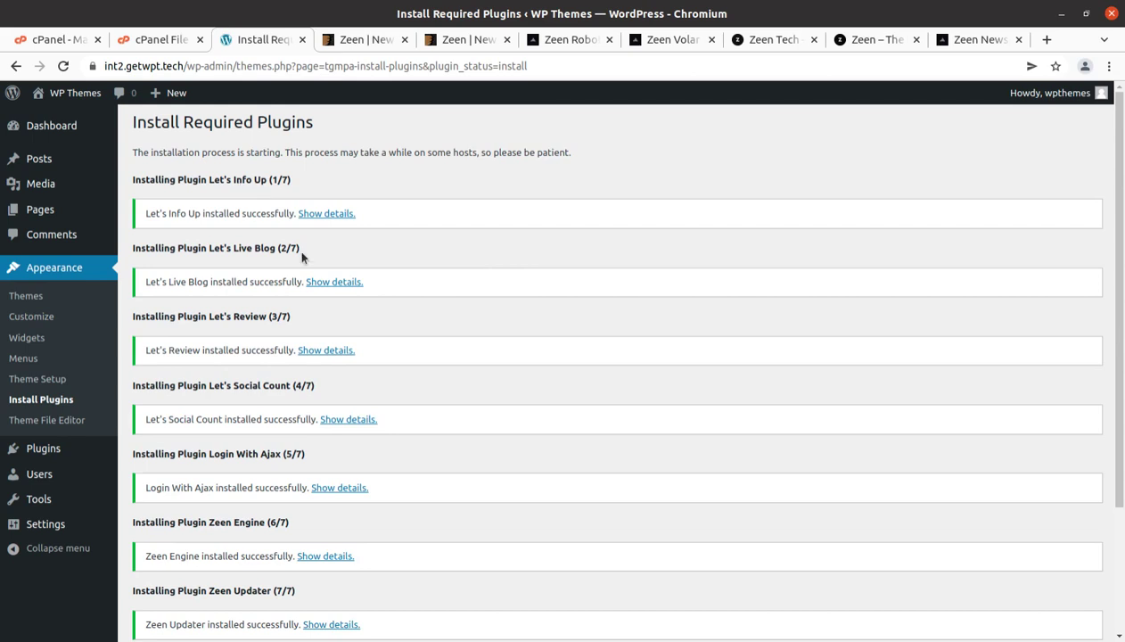
- Bulk-activate all seven installed plugins, then go to the Dashboard
scroll(304, 261, down, 4)
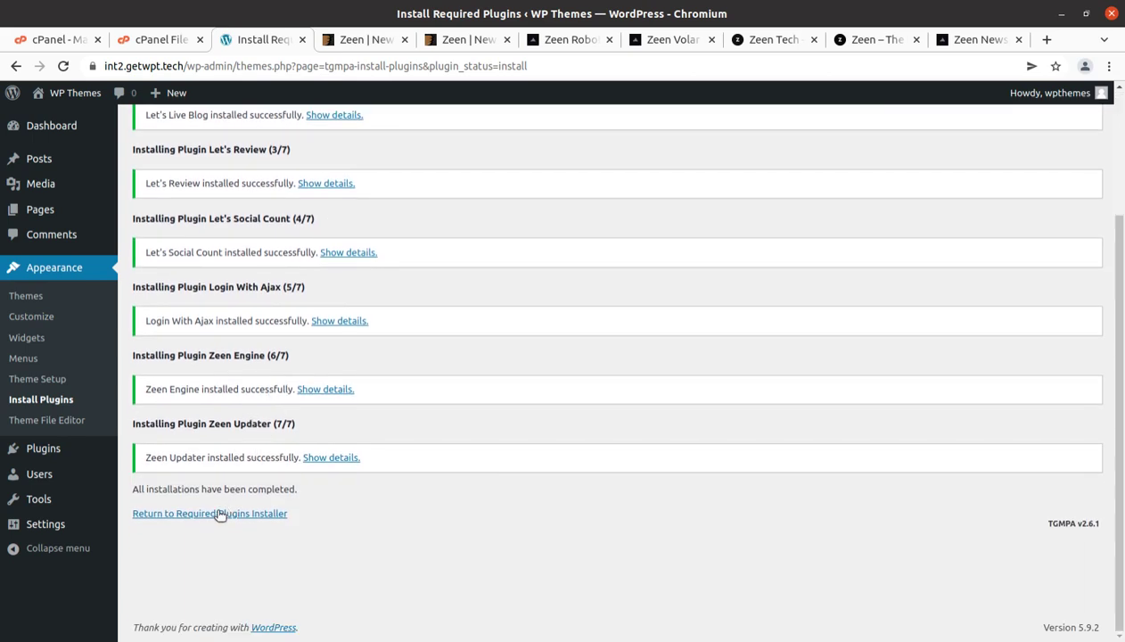
click(218, 514)
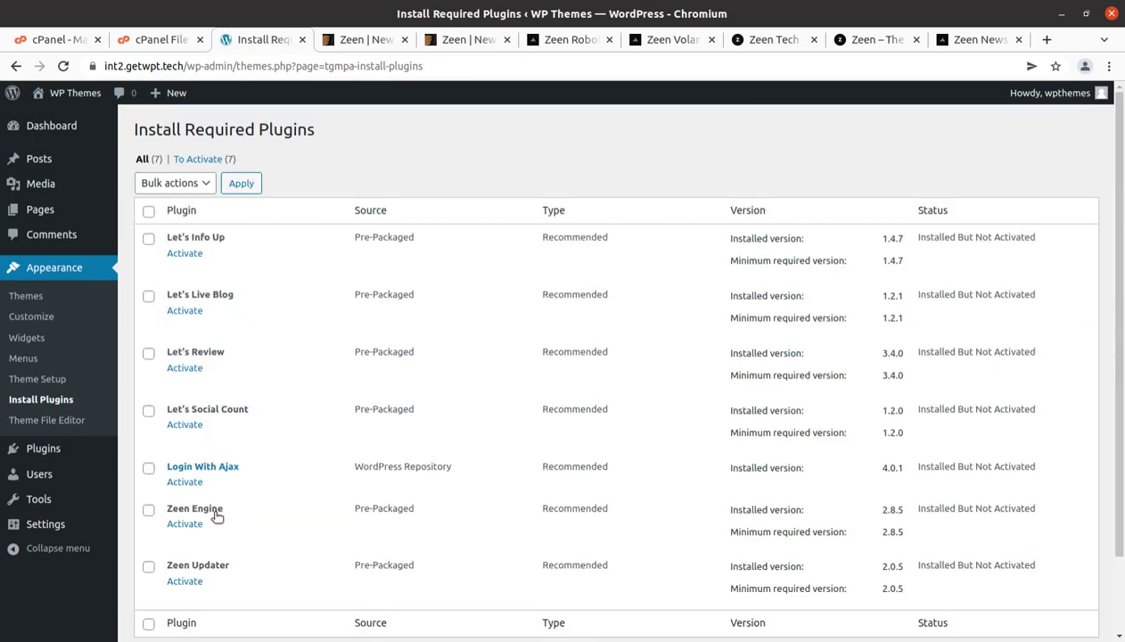
click(147, 211)
click(175, 183)
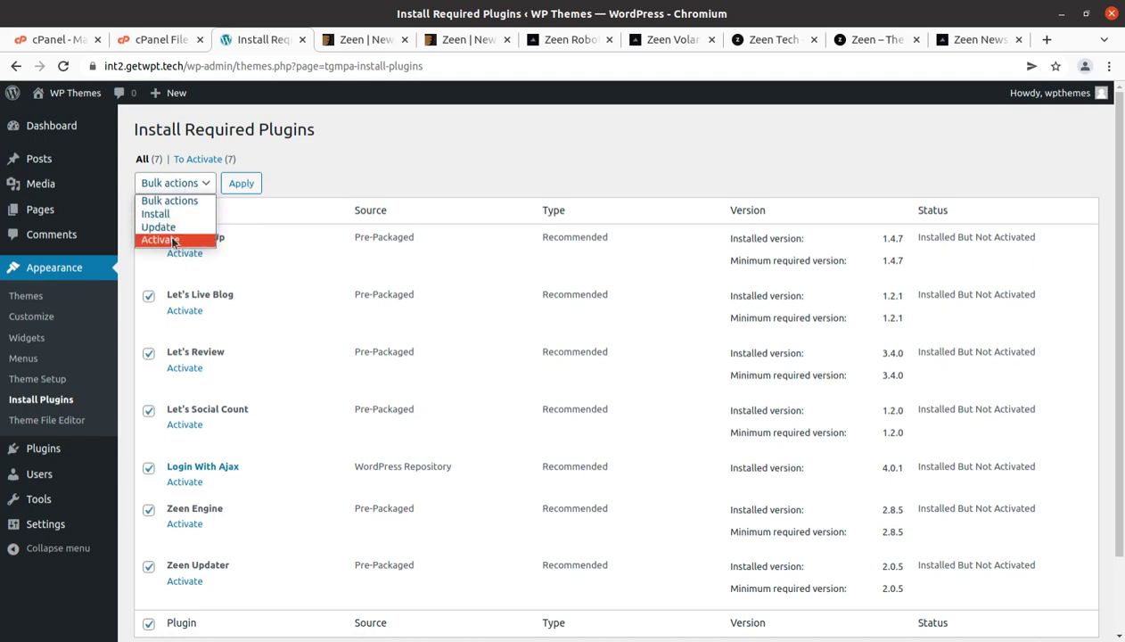
click(161, 238)
click(241, 185)
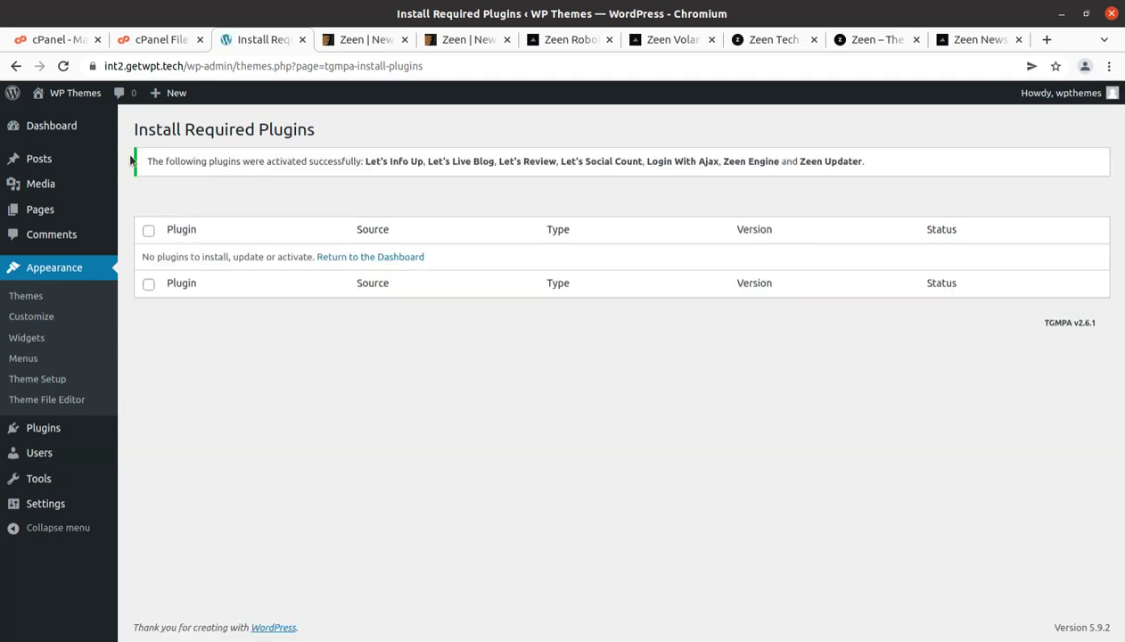
click(69, 130)
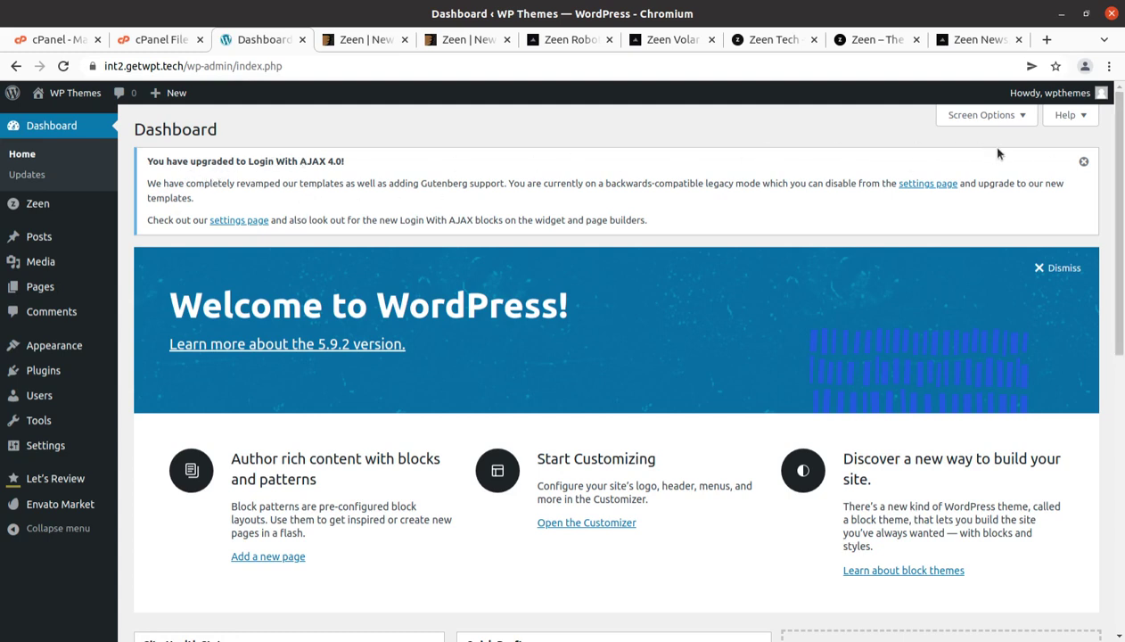
- Dismiss the Login With AJAX notice and open Appearance > Theme Setup
click(1081, 162)
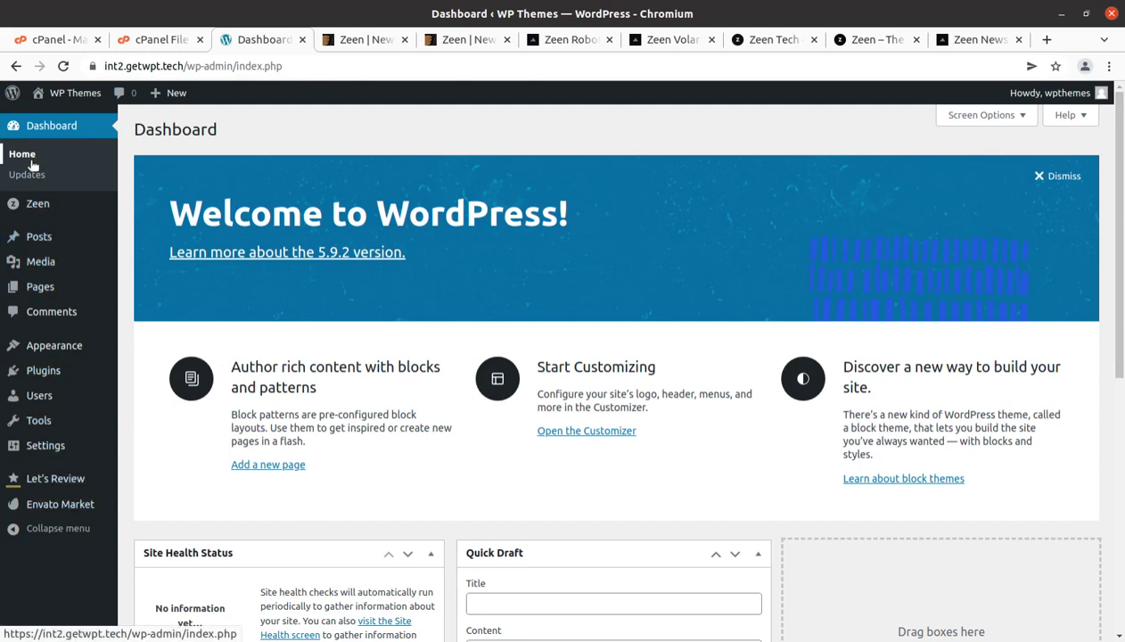
mouse_move(59, 342)
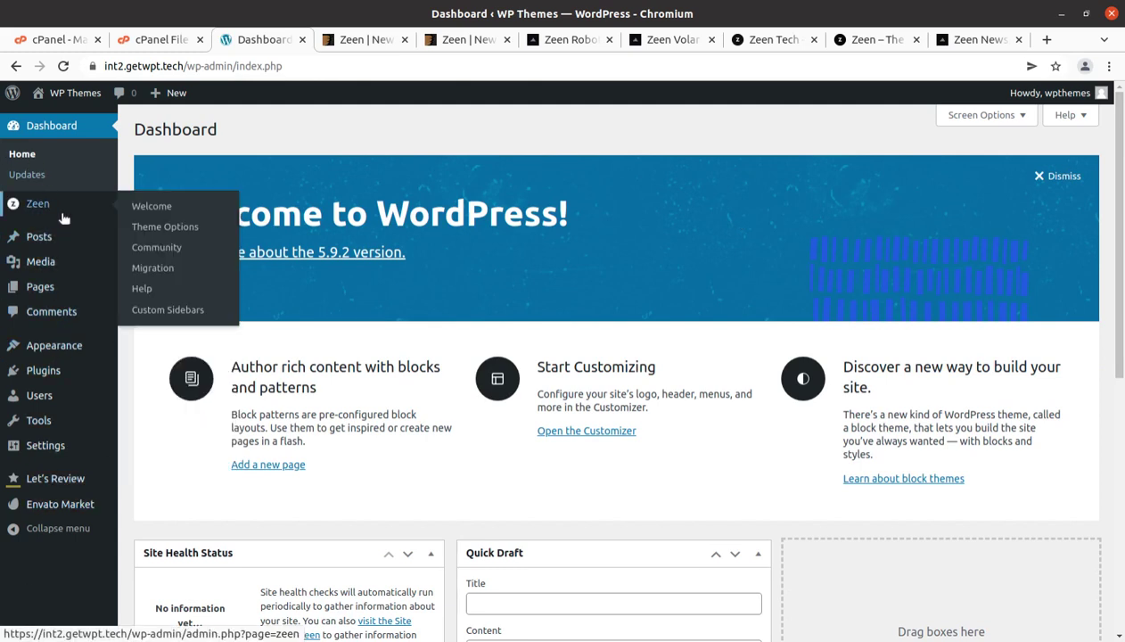
mouse_move(80, 99)
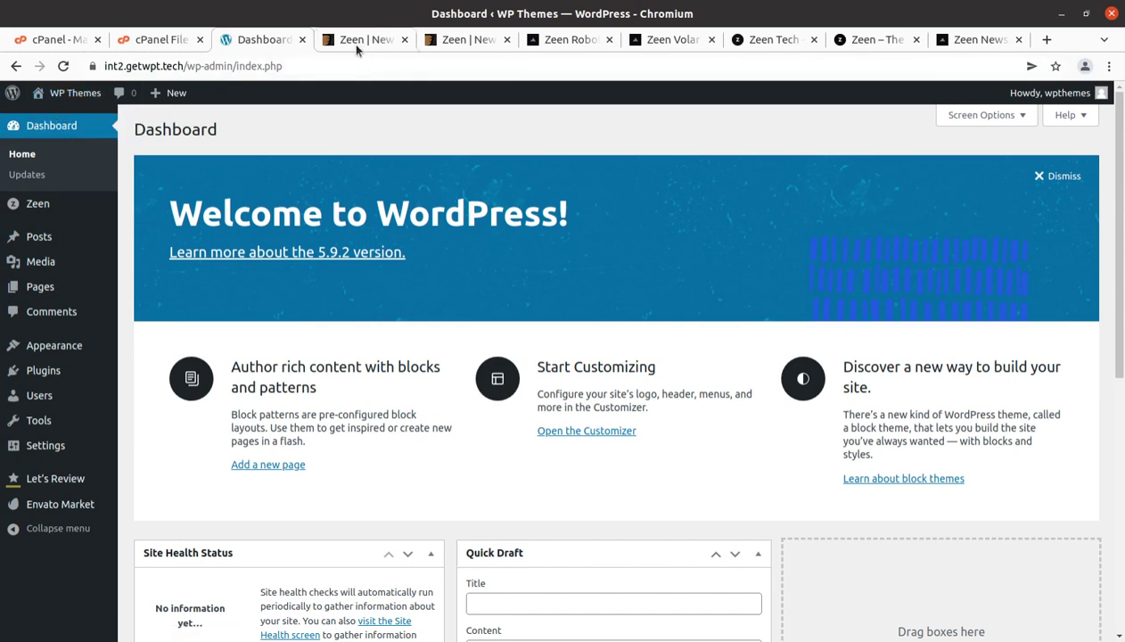
mouse_move(48, 417)
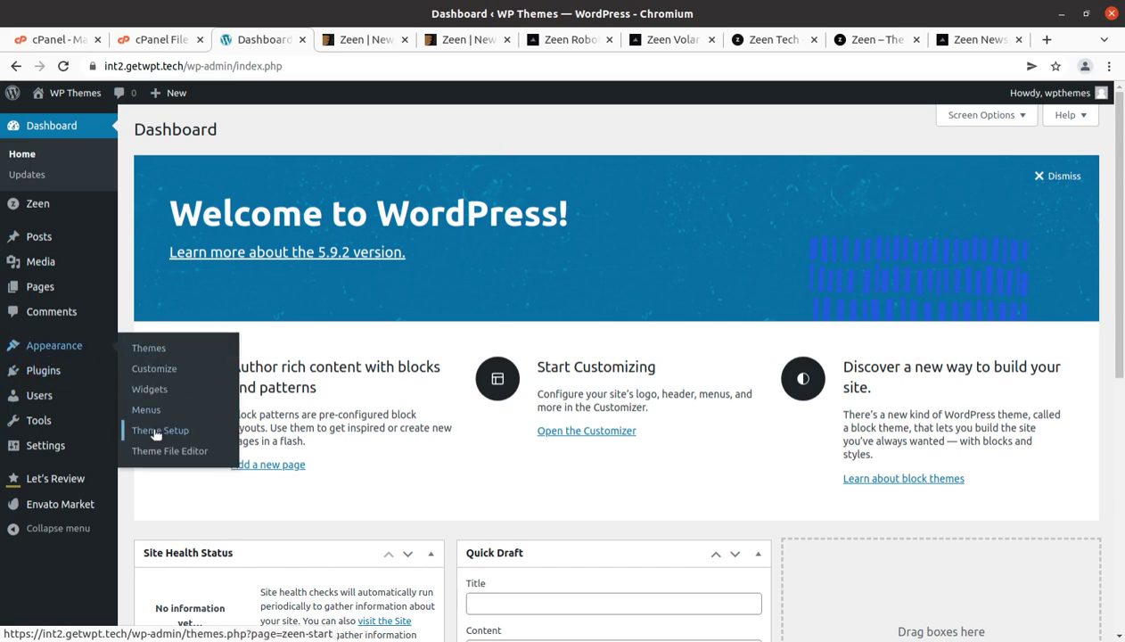
click(156, 431)
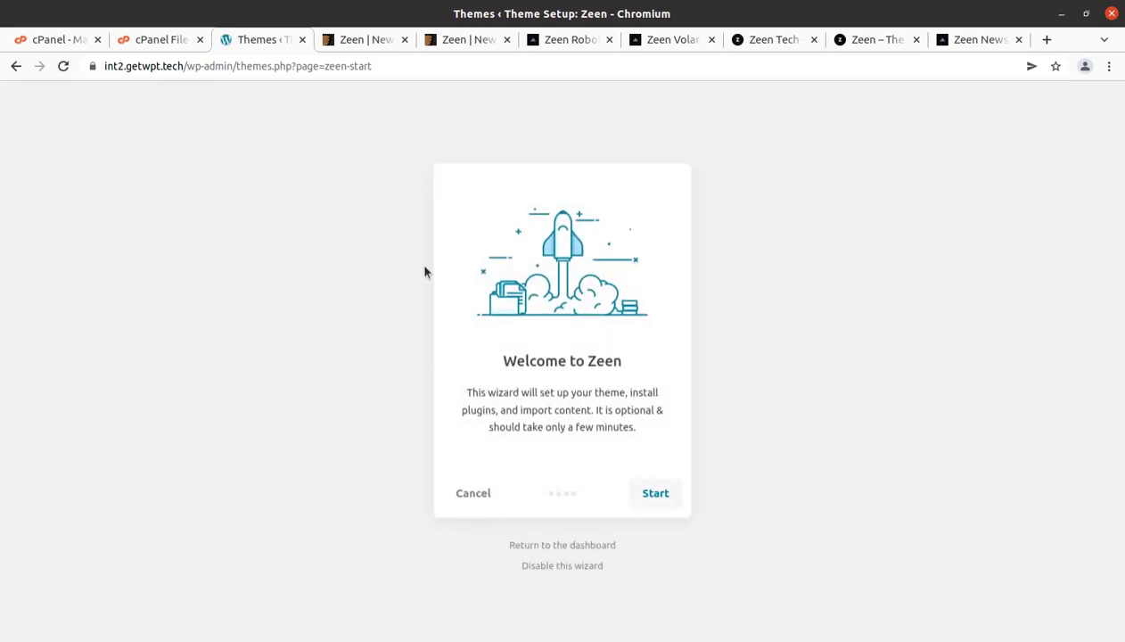
- Start the wizard, create and activate the Zeen Child theme, and continue past plugins
click(653, 494)
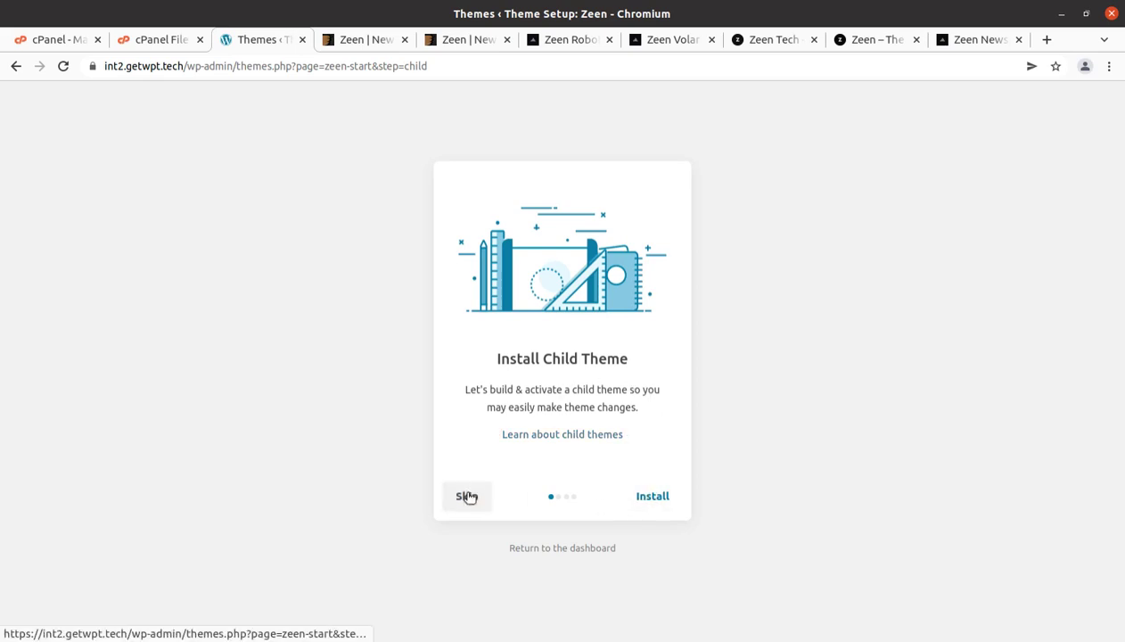
click(647, 503)
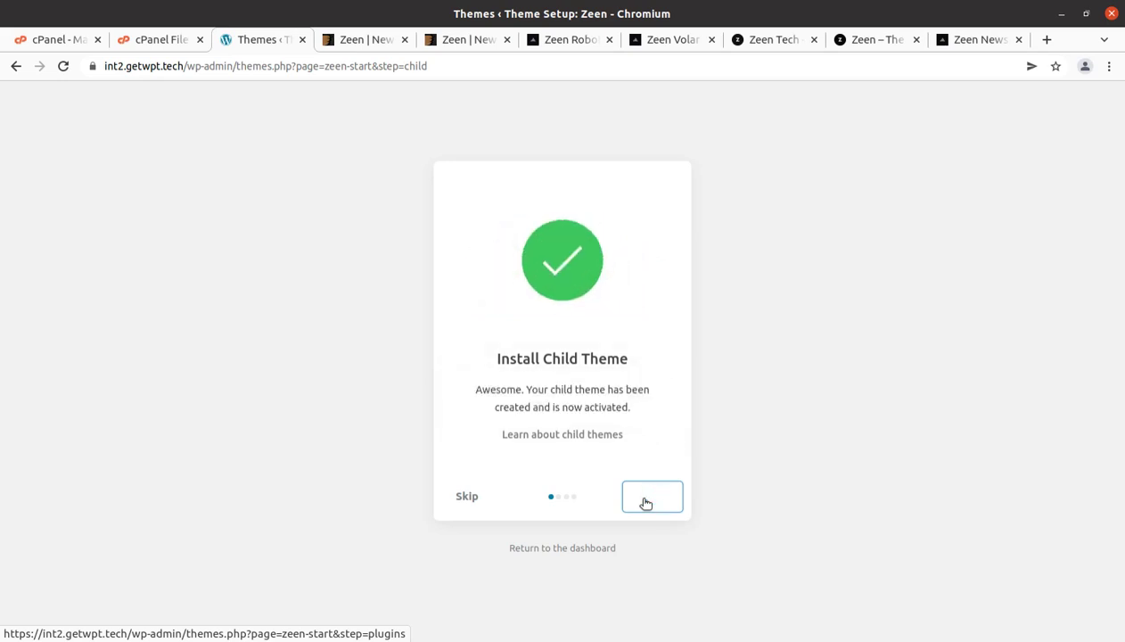
click(645, 503)
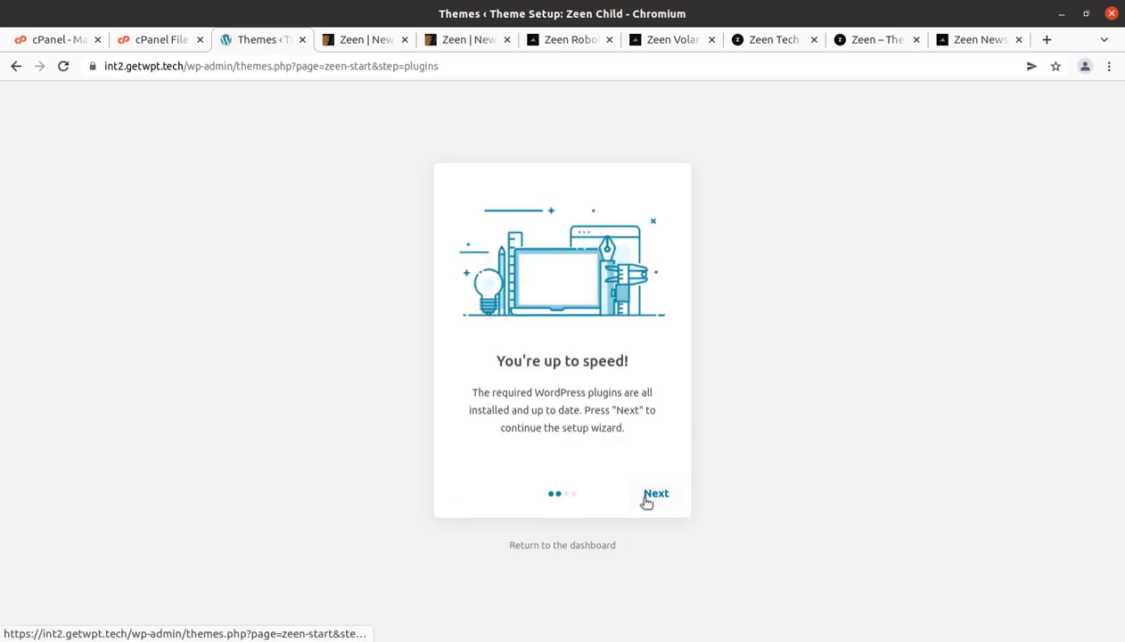
click(647, 502)
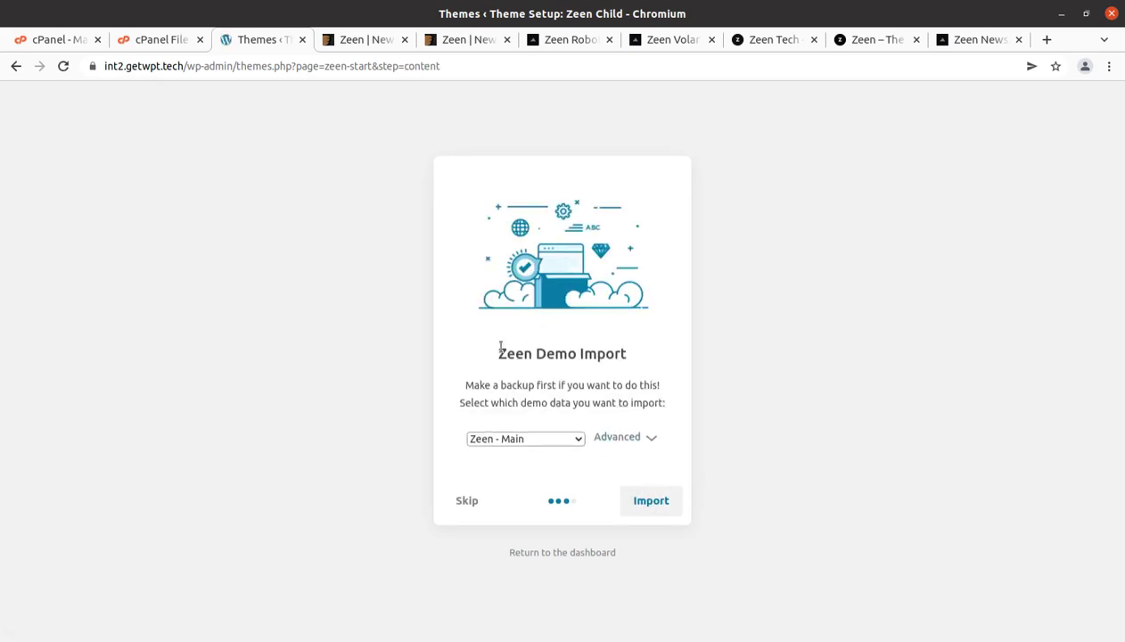
- Under Advanced, keep Zeen - Main with content, widgets and options checked and import it
drag(499, 349, 629, 354)
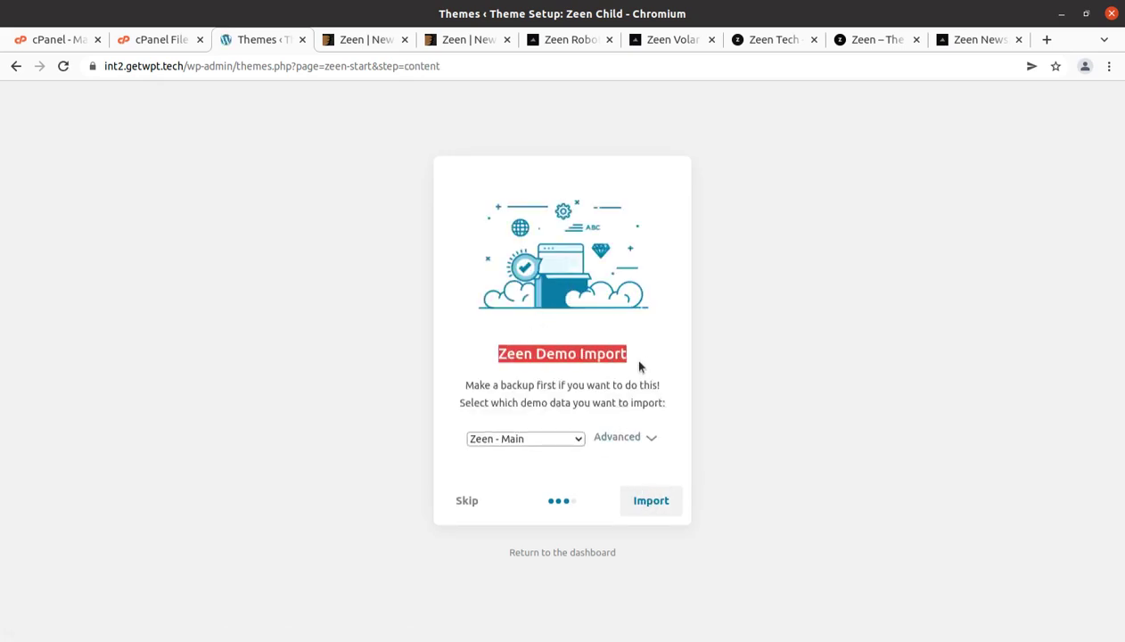
click(580, 443)
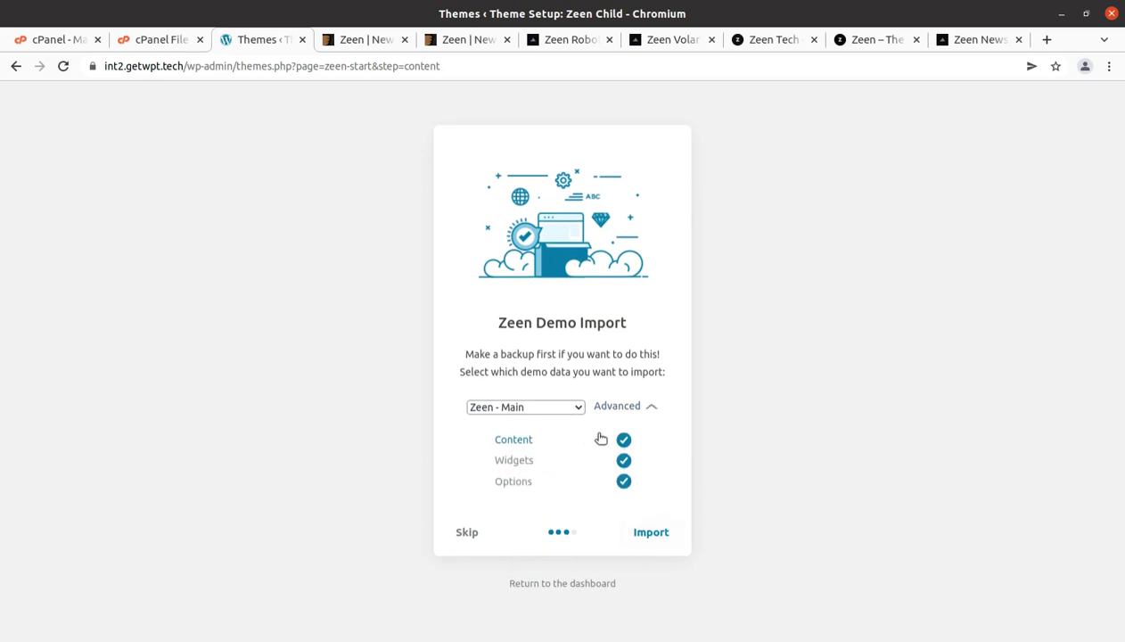
click(538, 408)
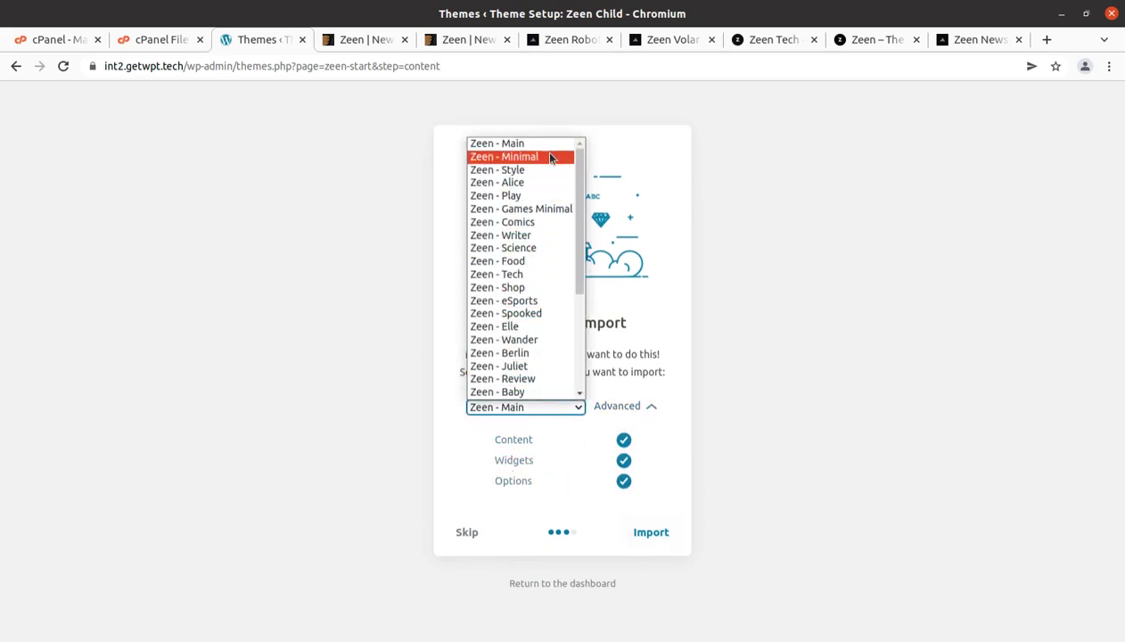
scroll(499, 361, down, 1)
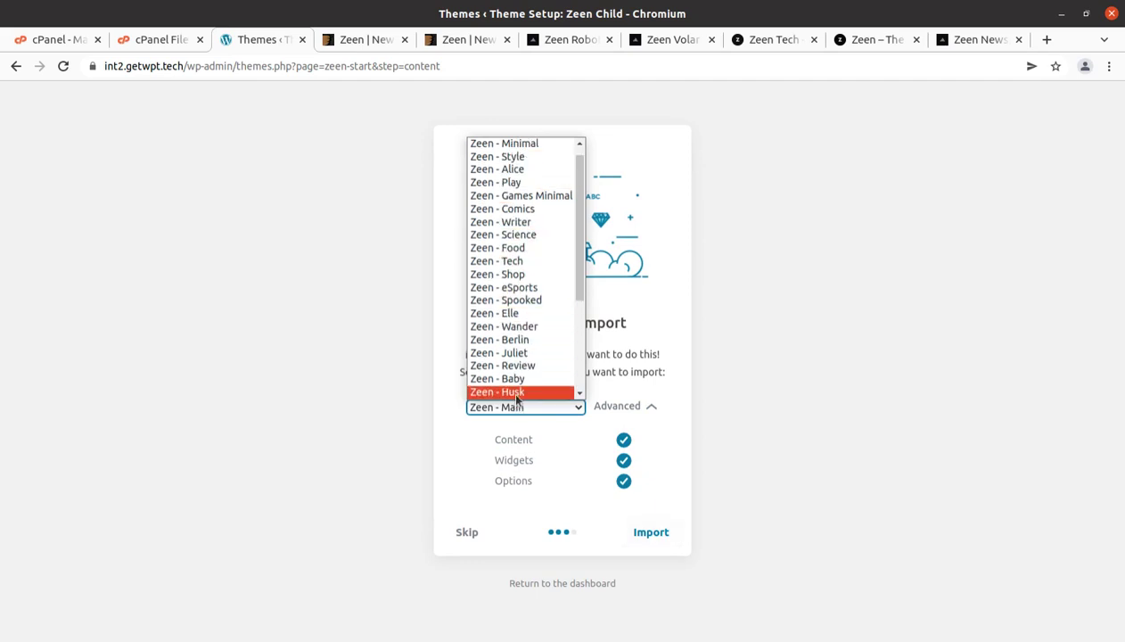
scroll(541, 310, down, 4)
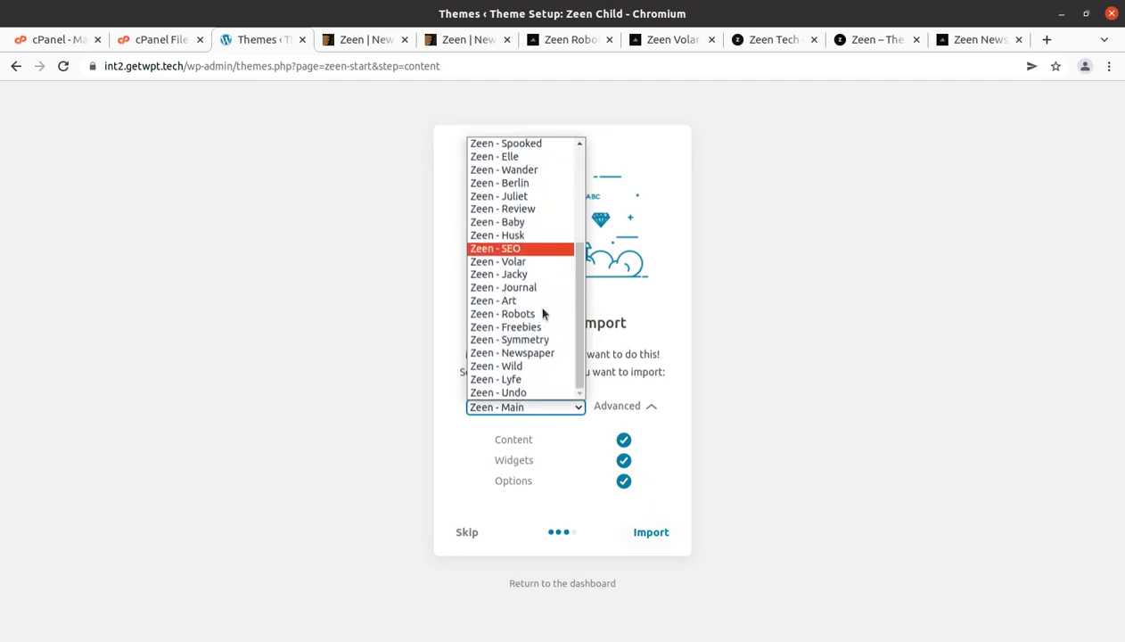
scroll(541, 312, up, 5)
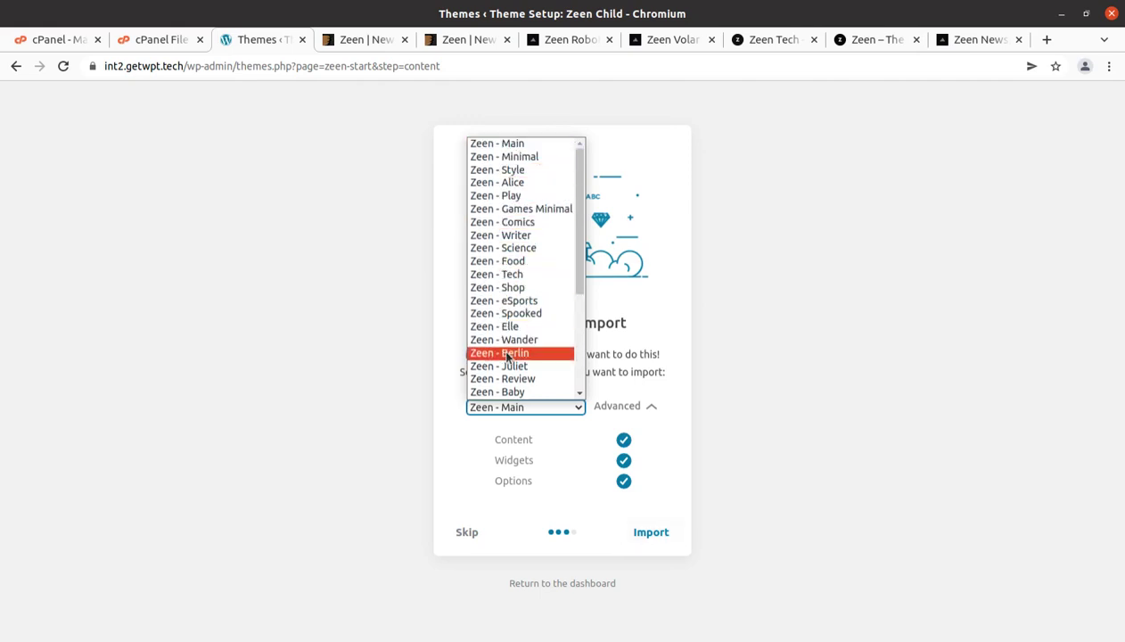
click(486, 144)
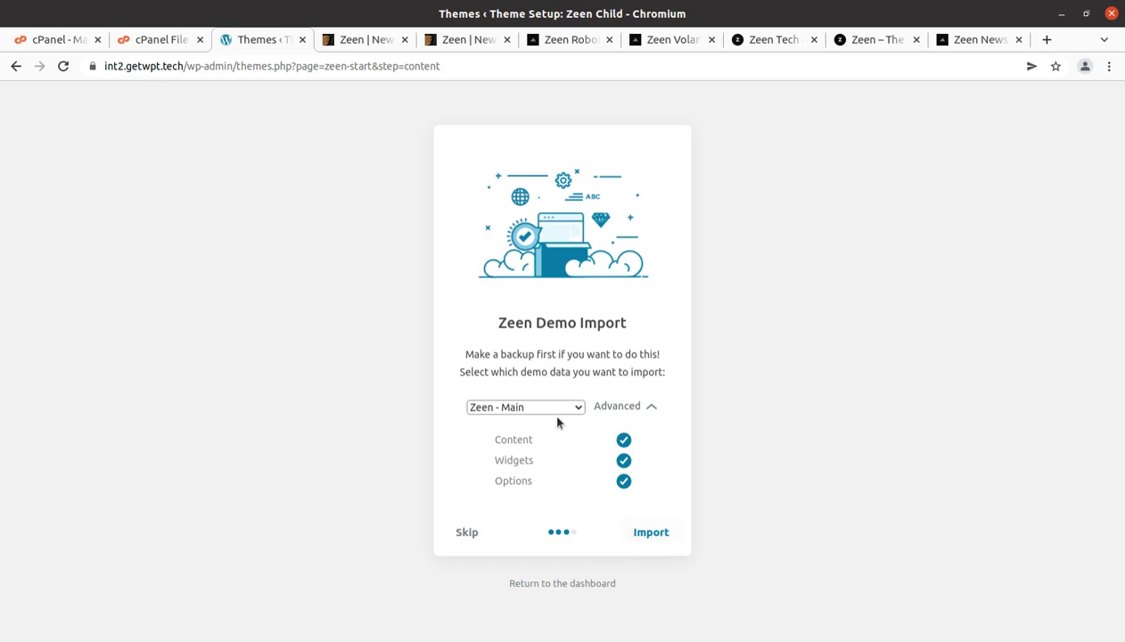
click(646, 537)
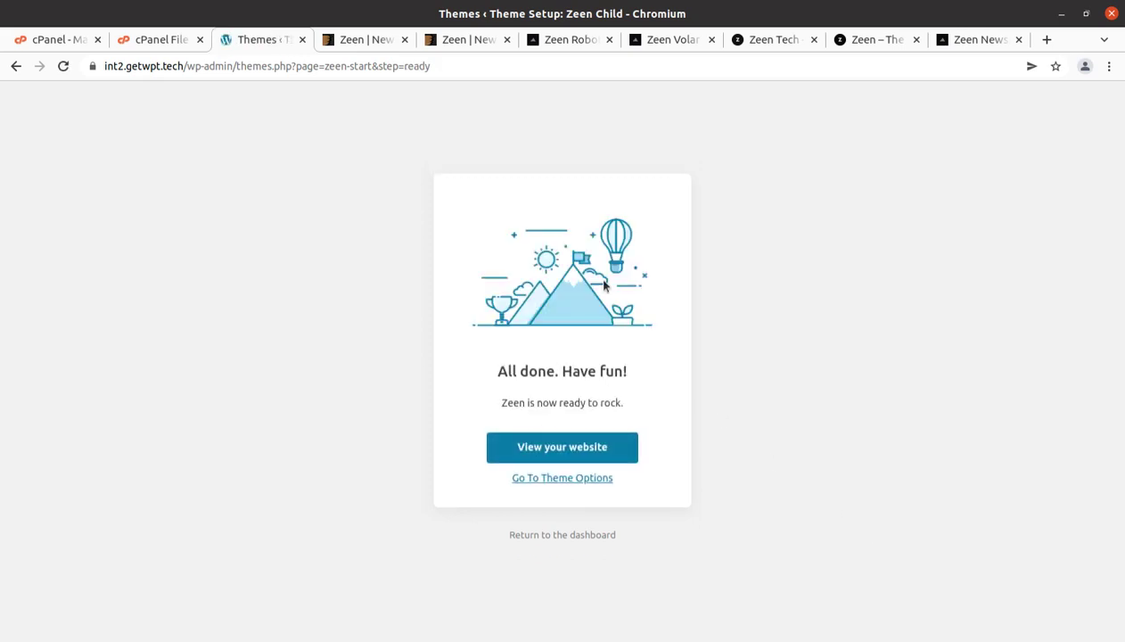
- View the live site, scroll the imported Zeen demo homepage, and open the Salty Air Cape post
click(575, 451)
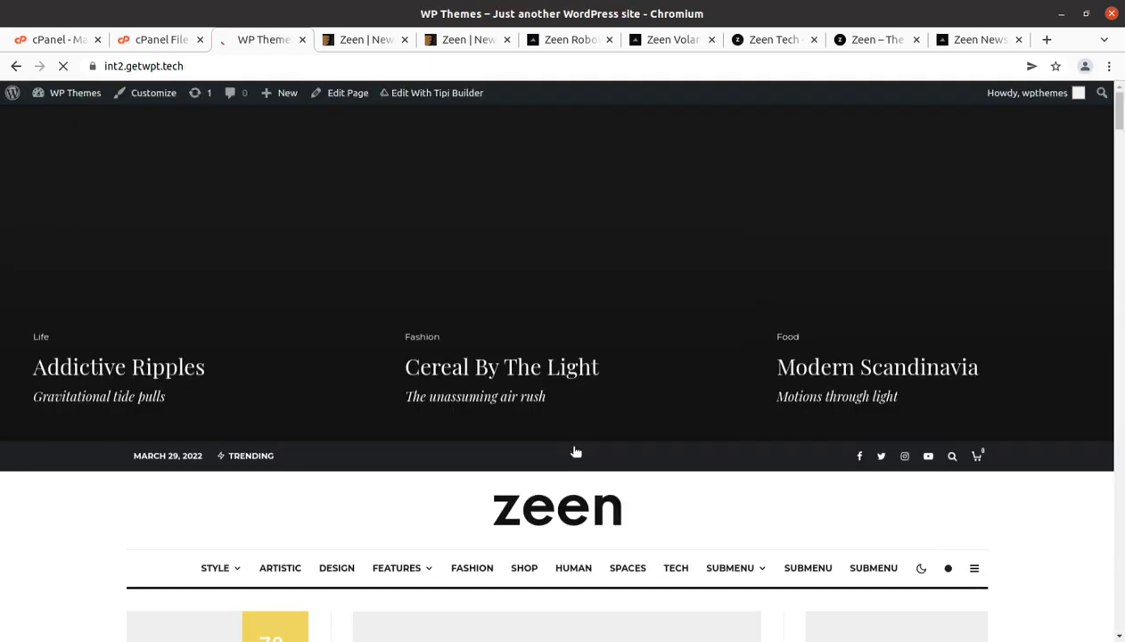
scroll(657, 402, down, 5)
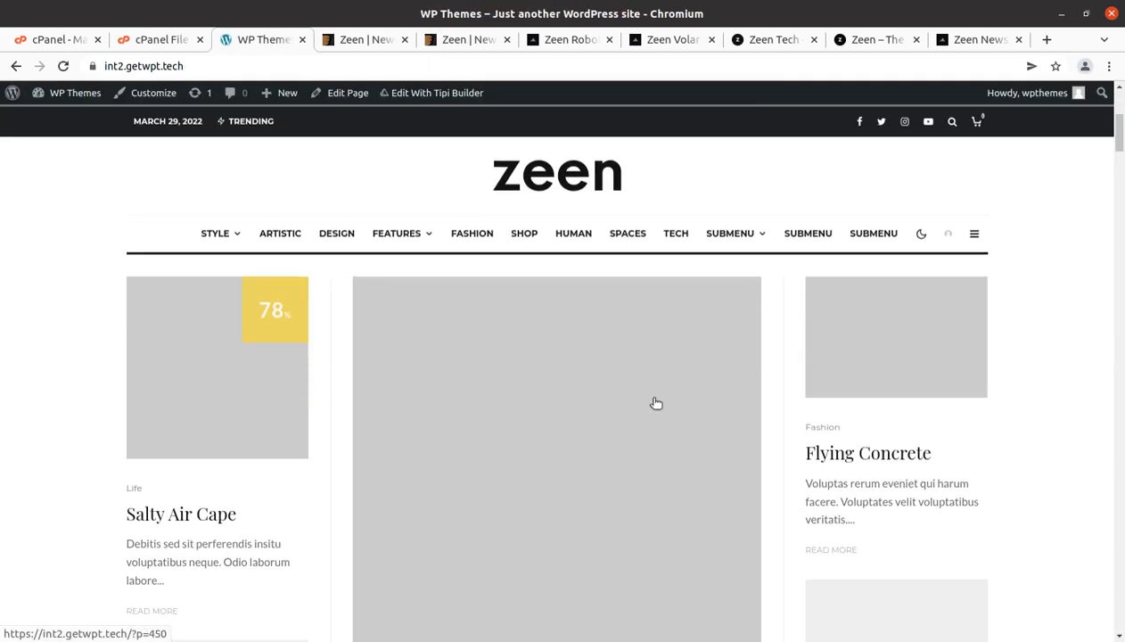
scroll(656, 403, down, 3)
scroll(656, 403, up, 6)
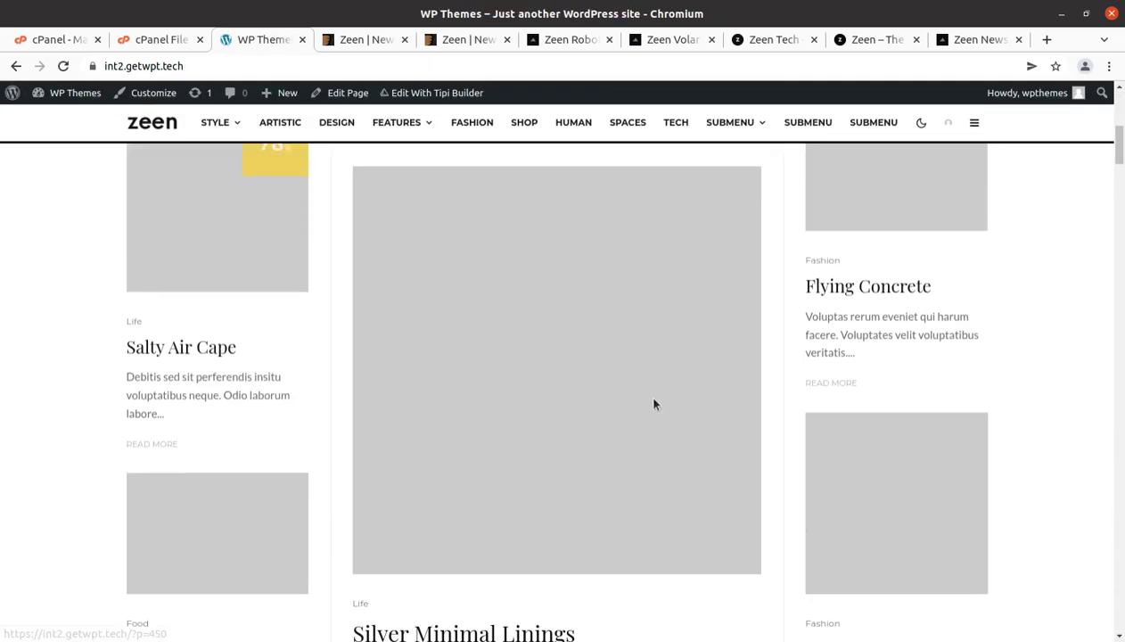
scroll(656, 403, up, 3)
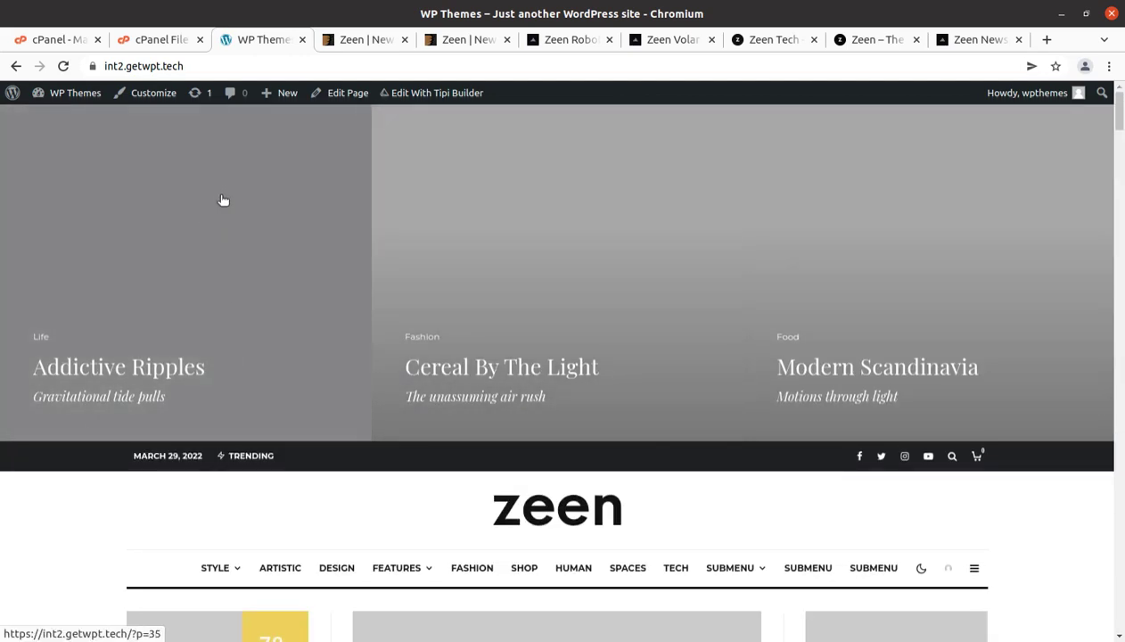
scroll(653, 309, down, 3)
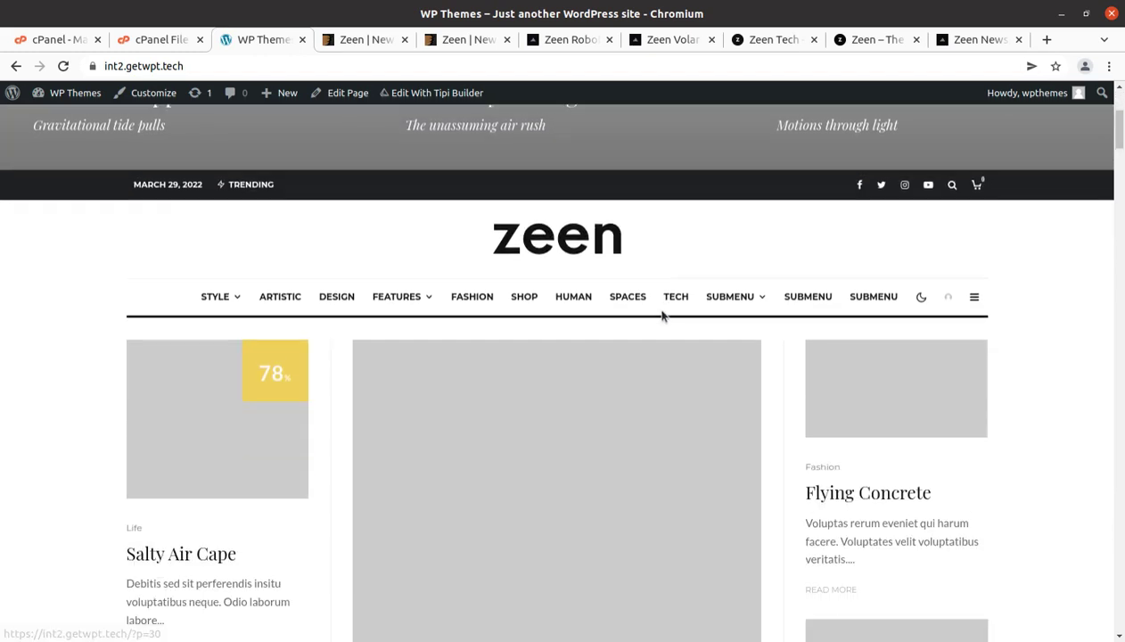
scroll(277, 383, up, 2)
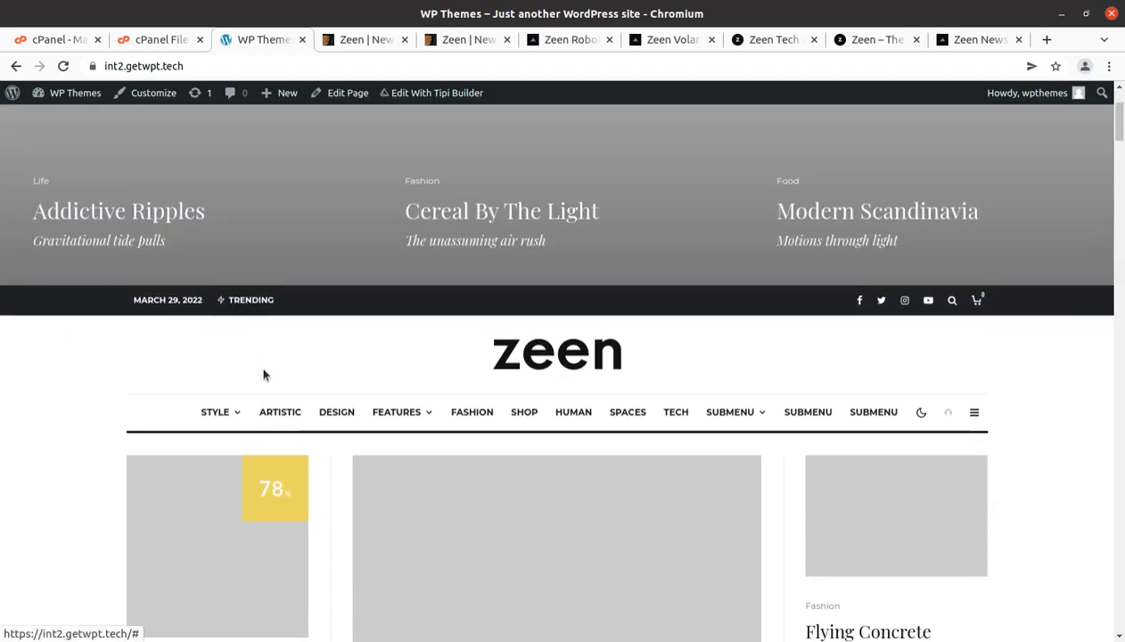
scroll(303, 357, up, 2)
scroll(419, 552, down, 2)
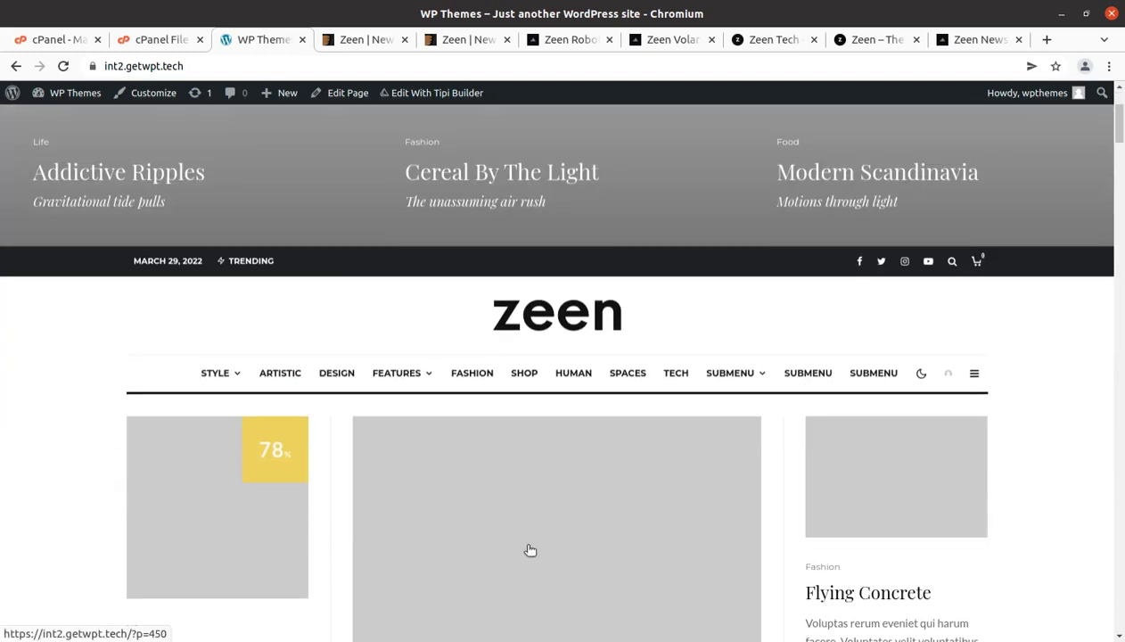
scroll(530, 550, down, 4)
click(181, 266)
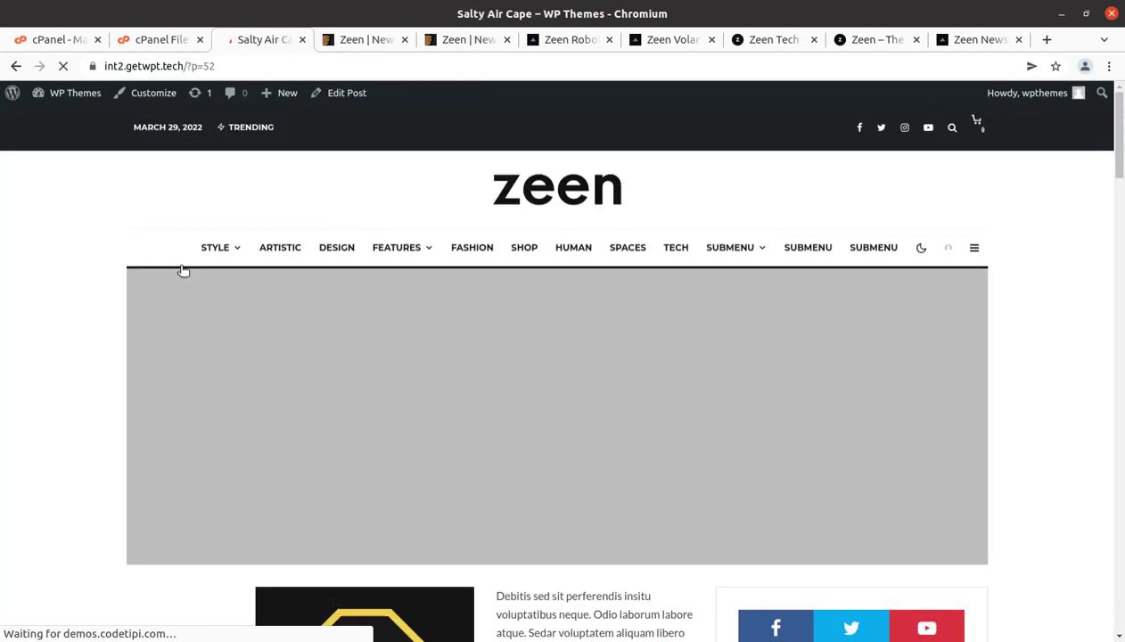
- Read down through the Salty Air Cape article
scroll(565, 489, down, 9)
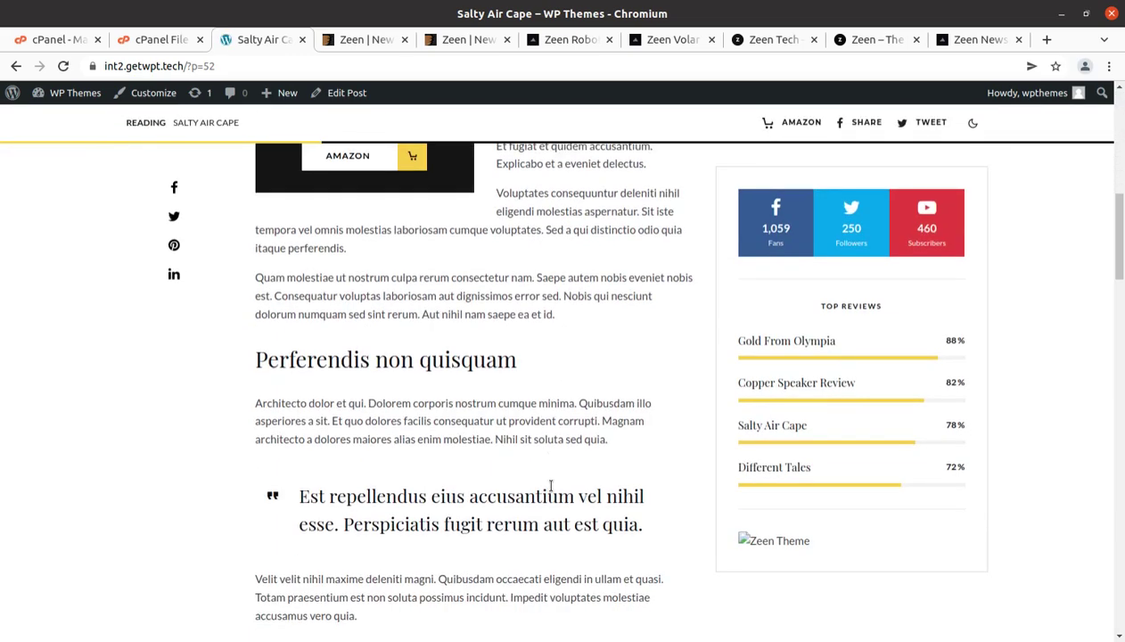
scroll(551, 491, down, 2)
scroll(485, 542, down, 2)
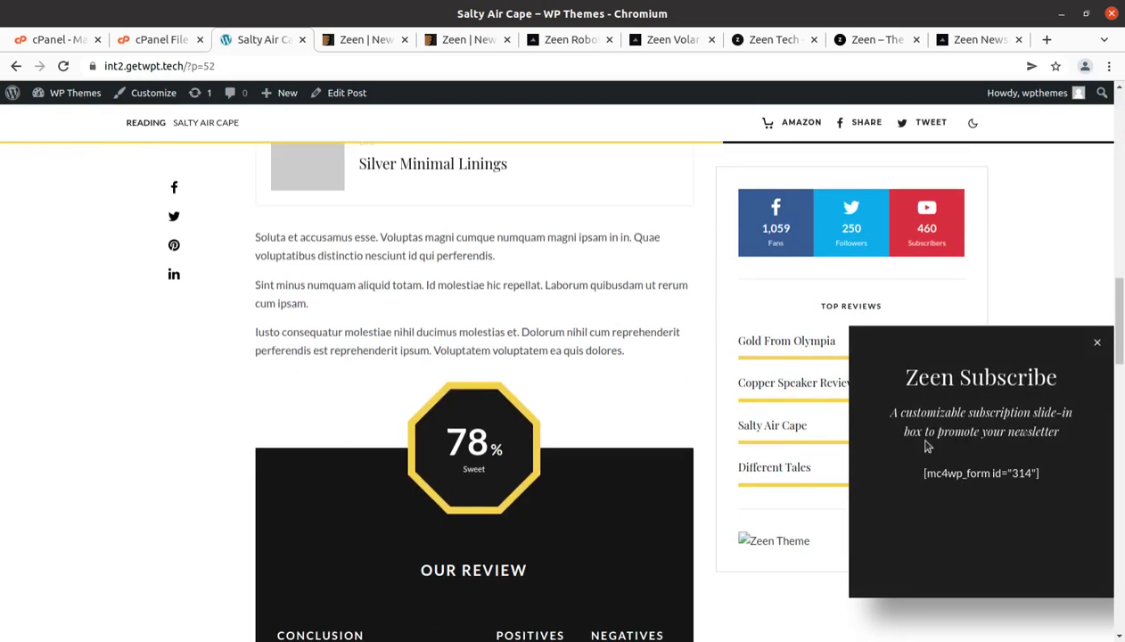
scroll(272, 425, down, 8)
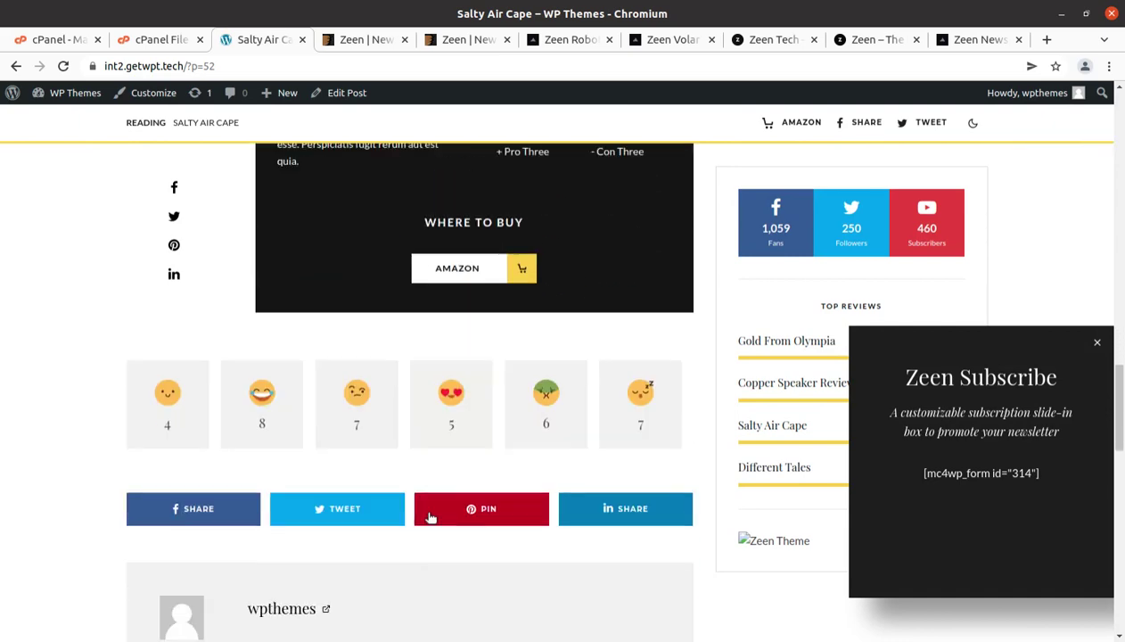
scroll(406, 534, down, 5)
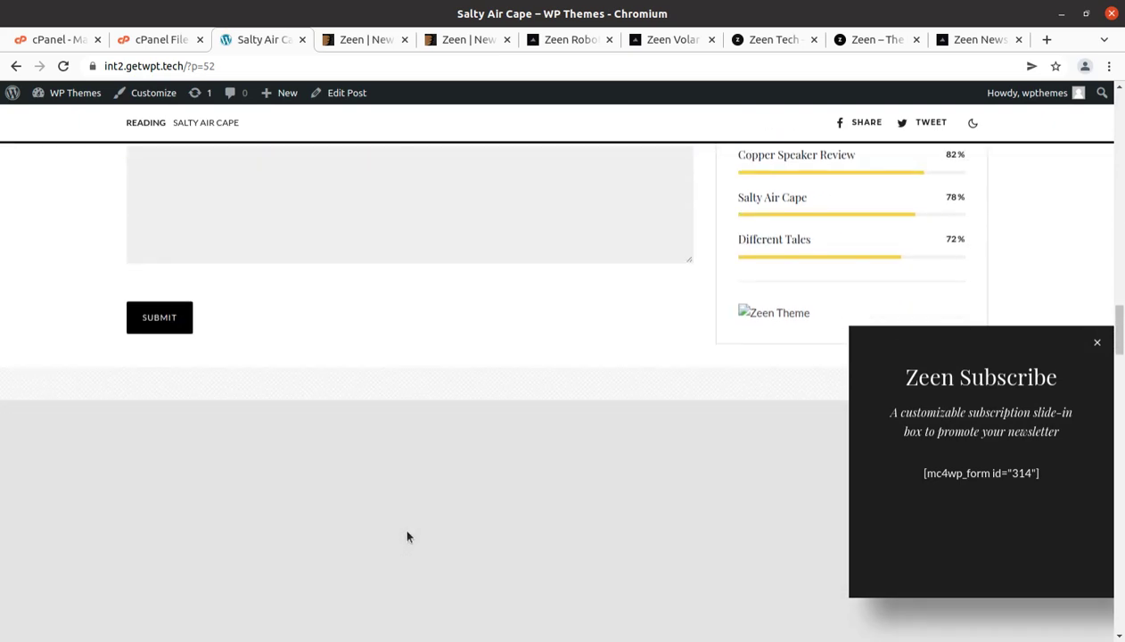
scroll(406, 534, up, 3)
- Open The Invisible House post from the ARTISTIC menu
mouse_move(283, 131)
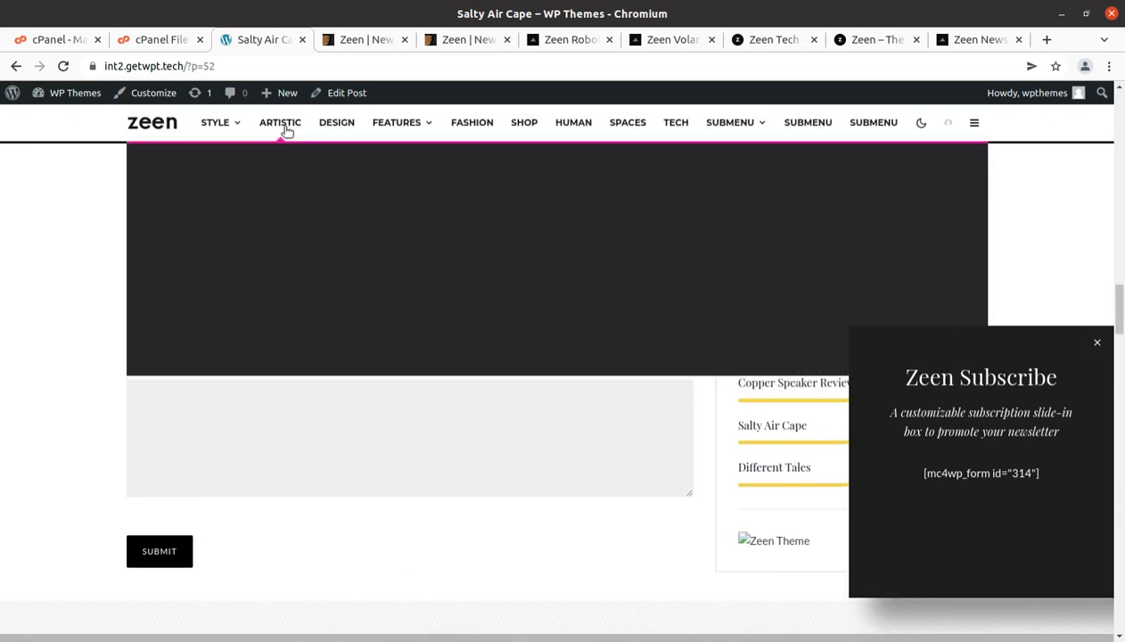
click(273, 242)
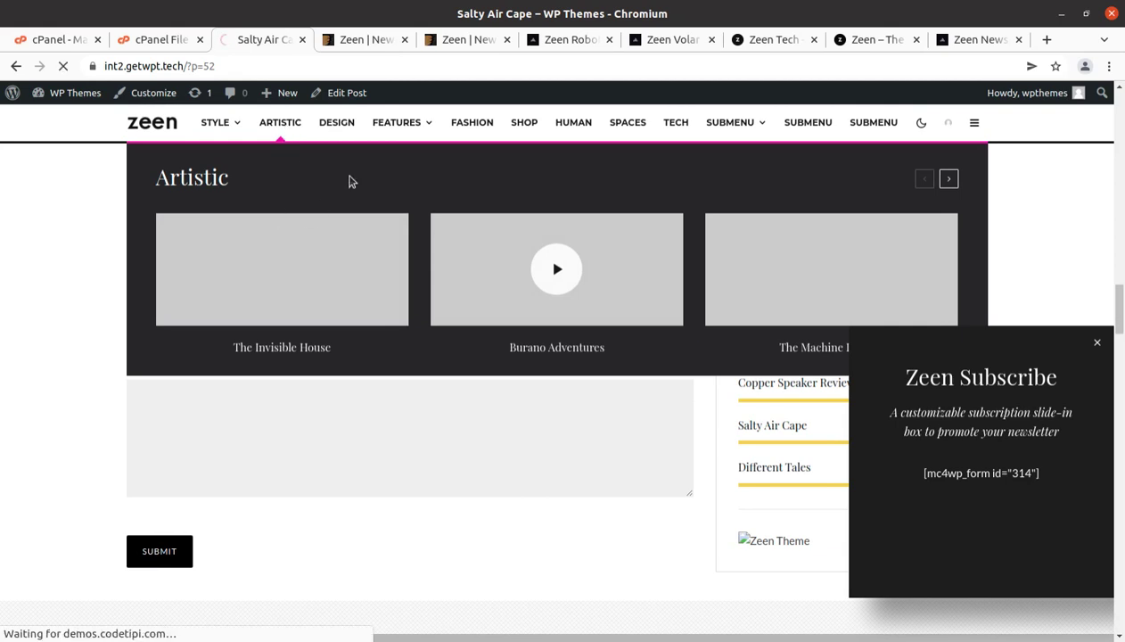
mouse_move(347, 126)
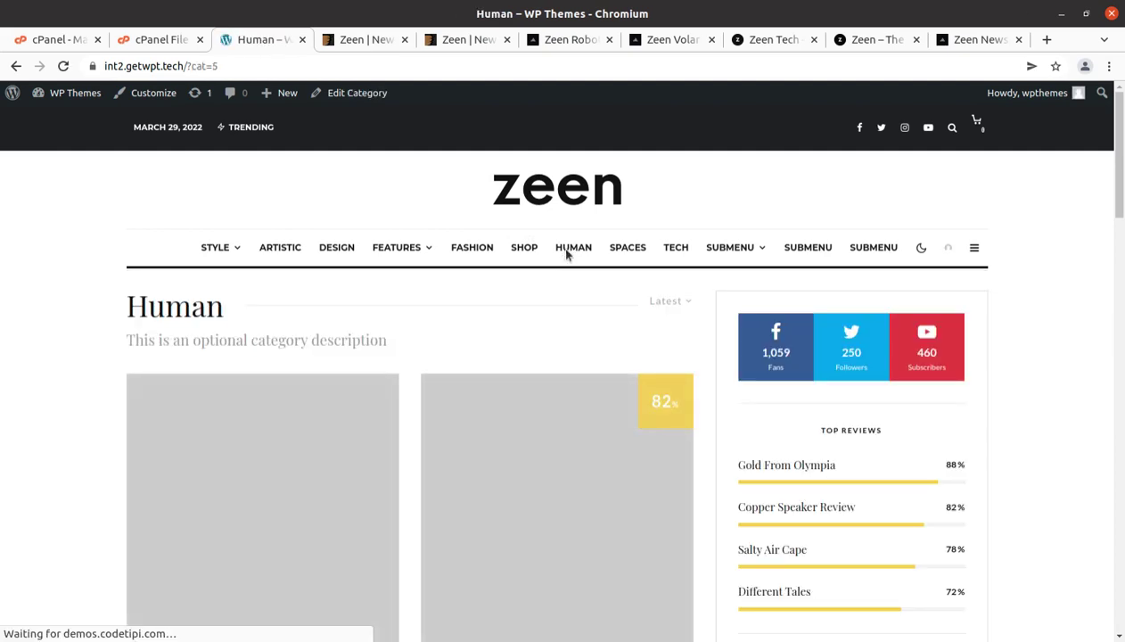
- Open the Aggressive Gravity post from the Human grid, skim it, then return home via the zeen logo
scroll(557, 454, down, 5)
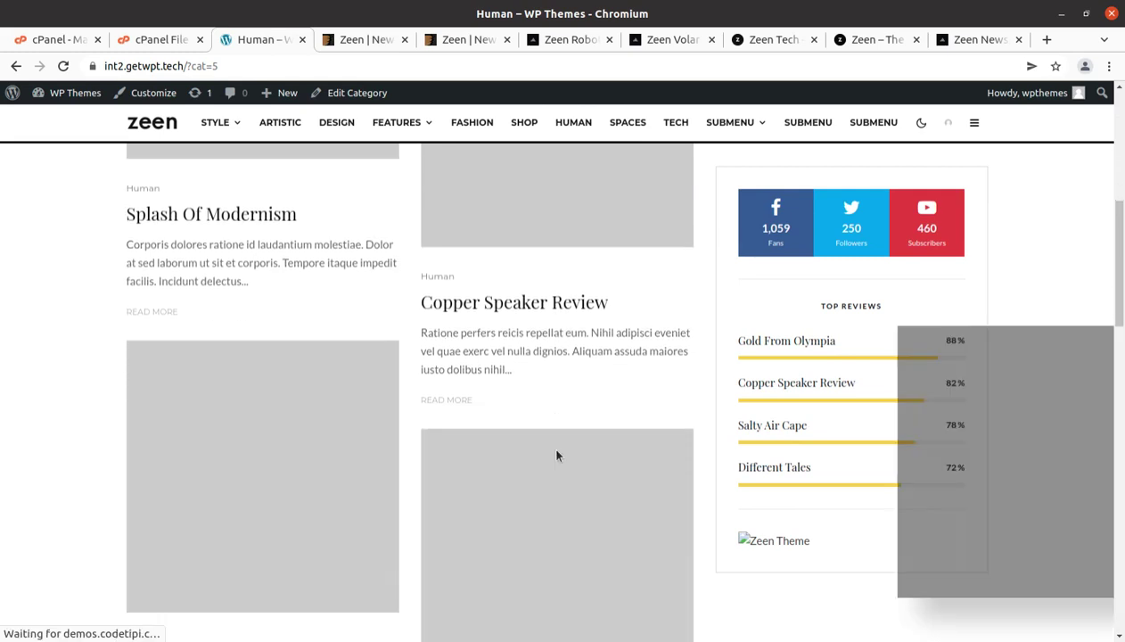
scroll(556, 455, down, 1)
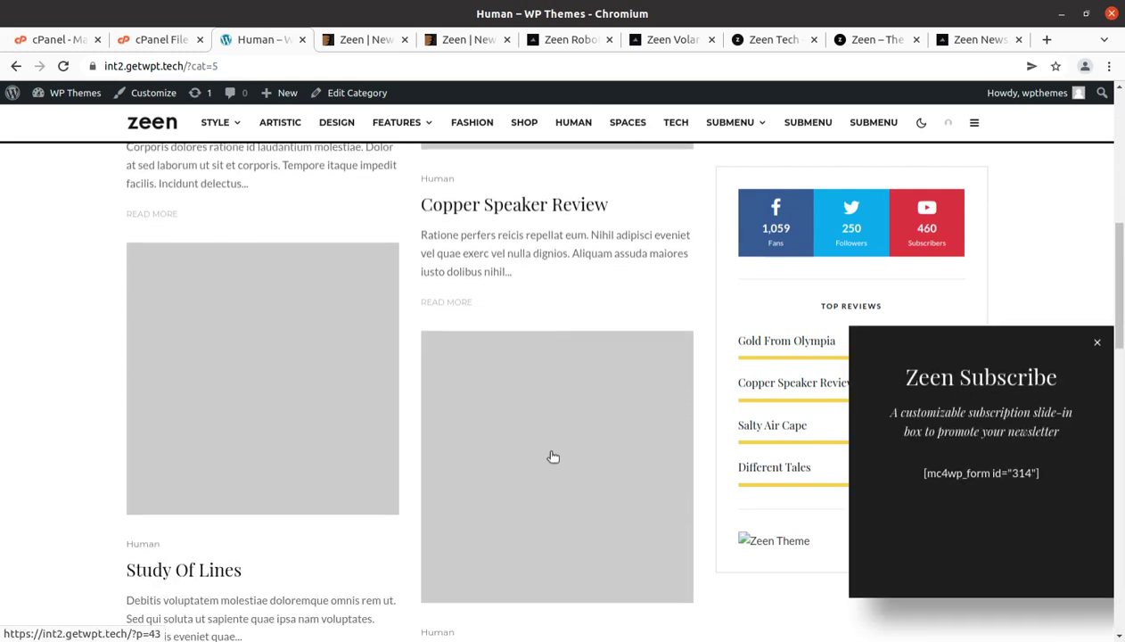
click(553, 456)
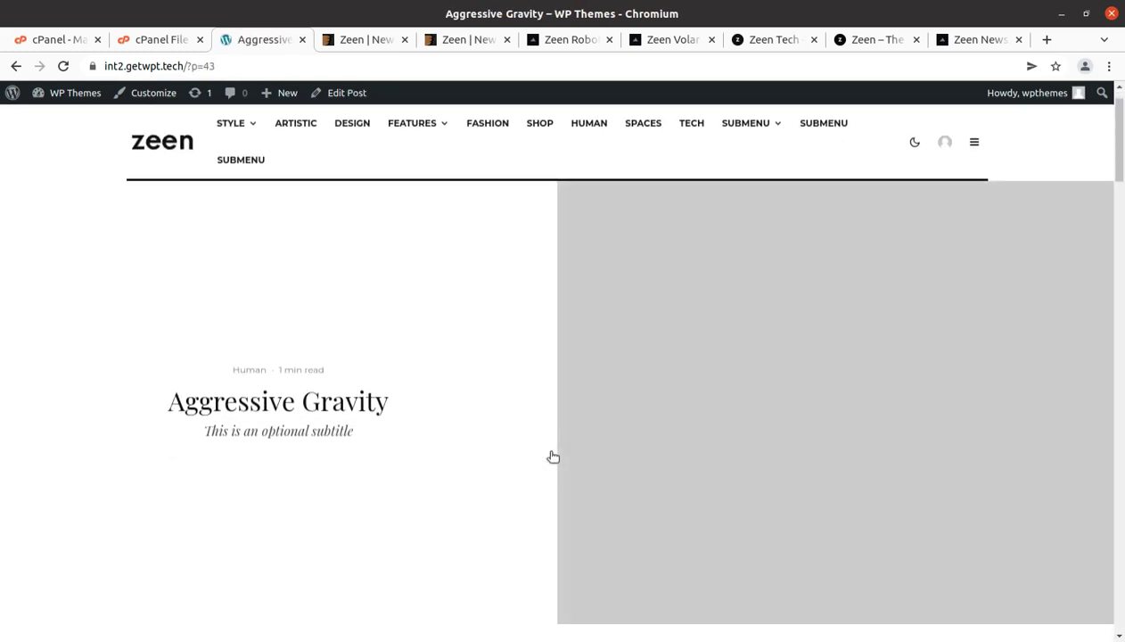
scroll(552, 457, down, 4)
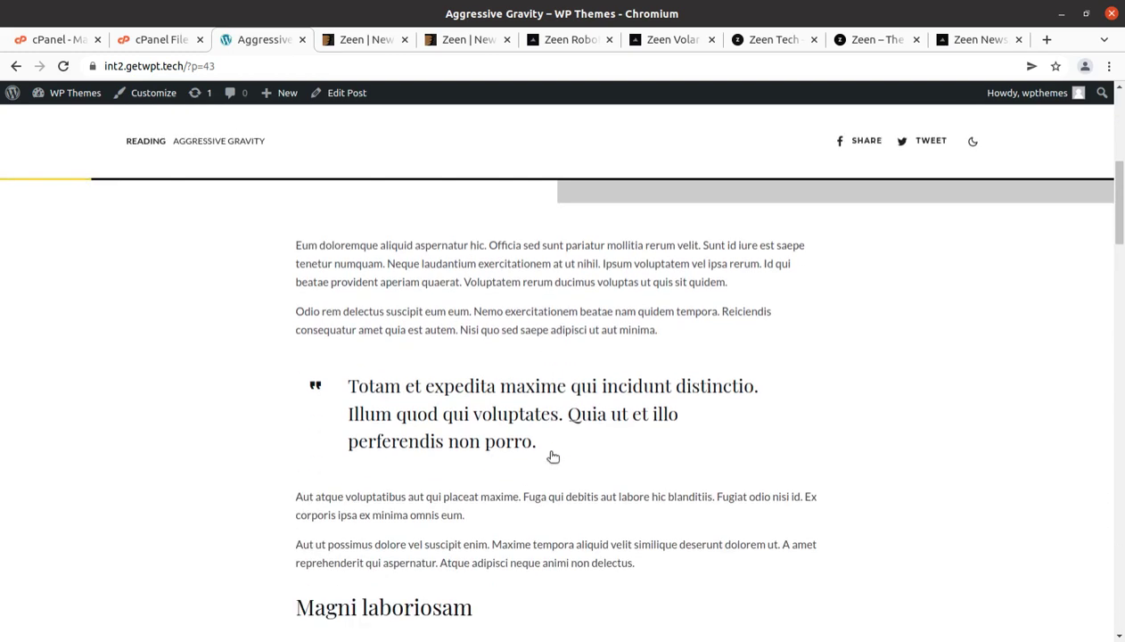
scroll(553, 457, up, 5)
click(162, 197)
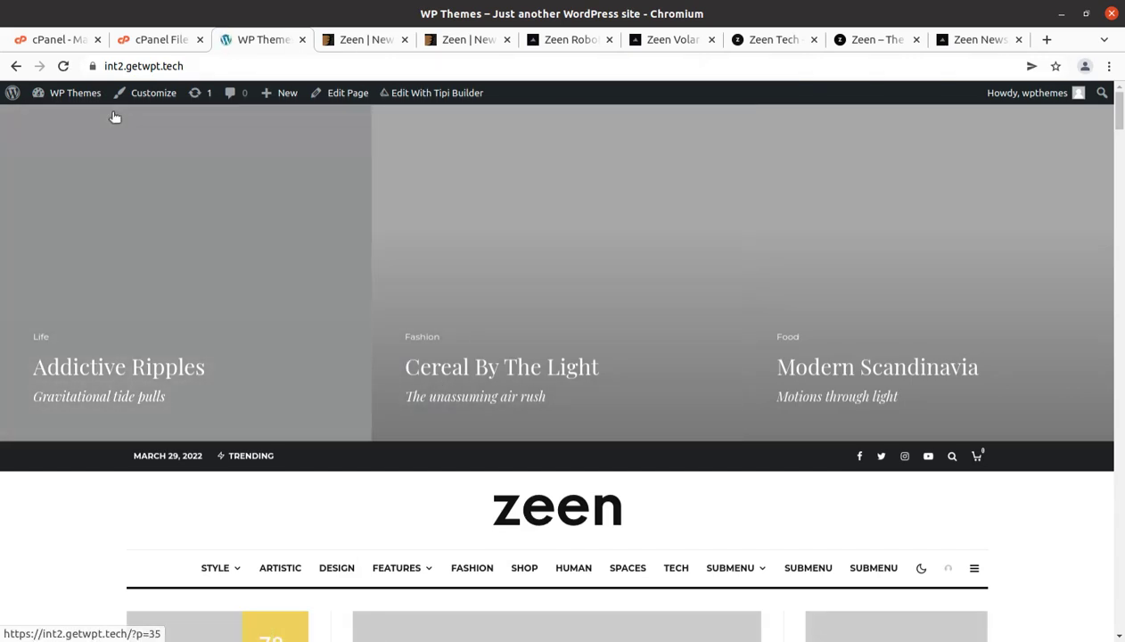
- Open the Zeen Welcome page from the admin sidebar and launch the Zeen theme options
mouse_move(75, 104)
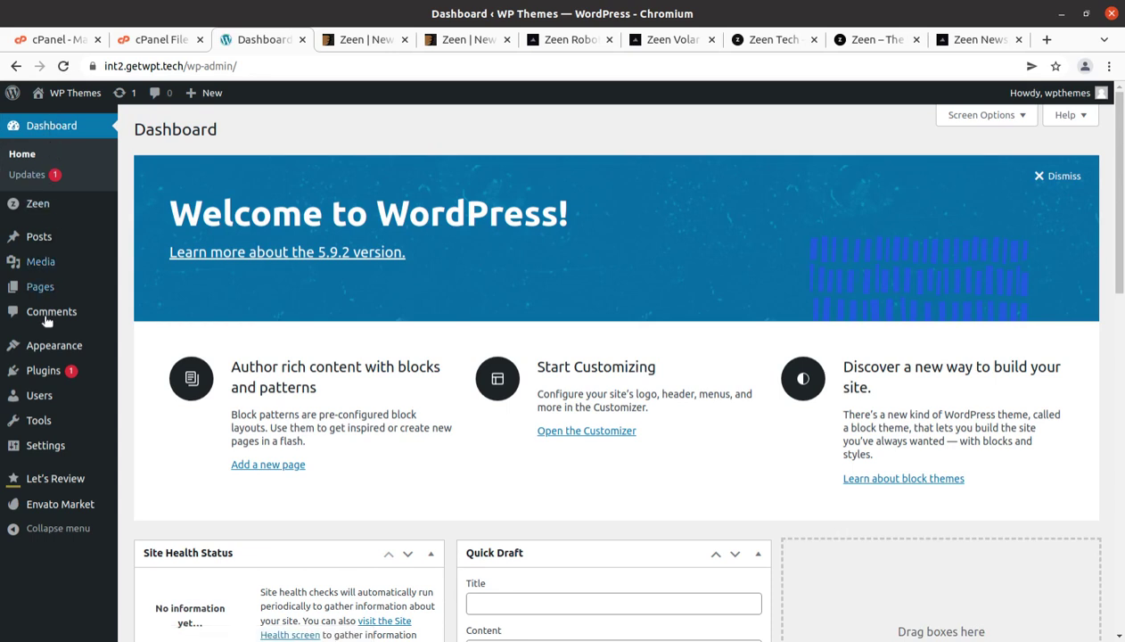
mouse_move(16, 214)
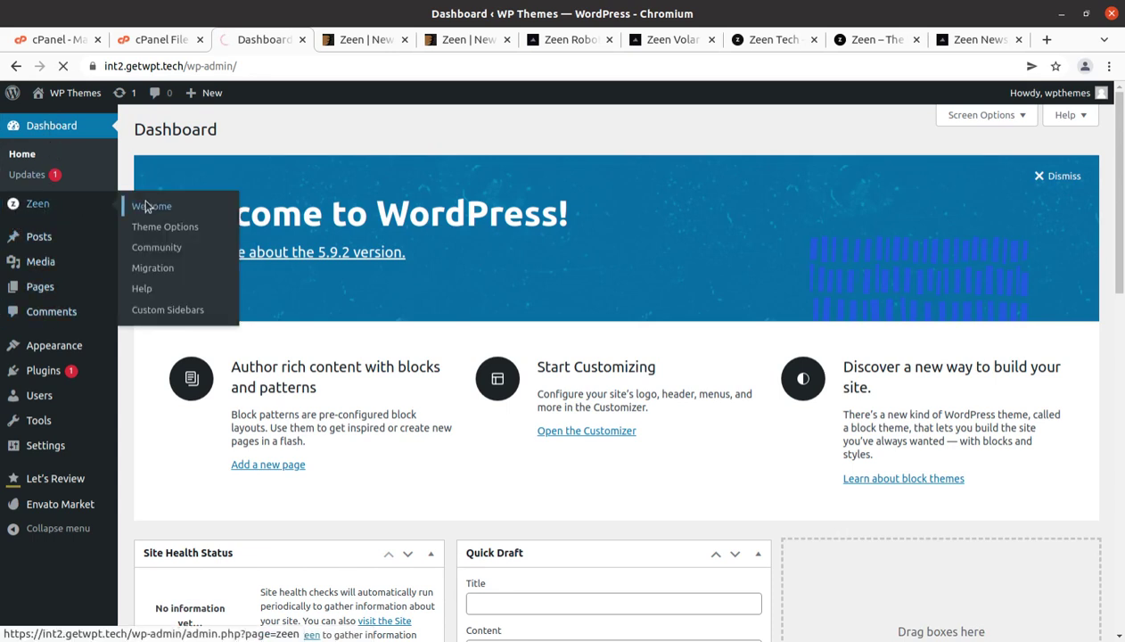
click(147, 207)
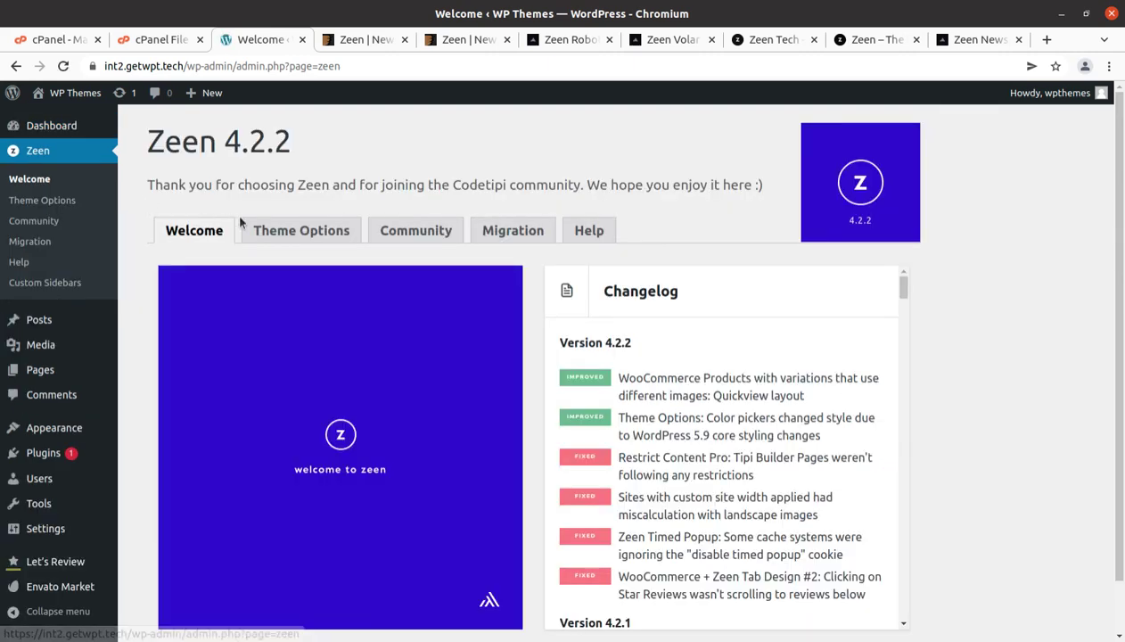
click(303, 238)
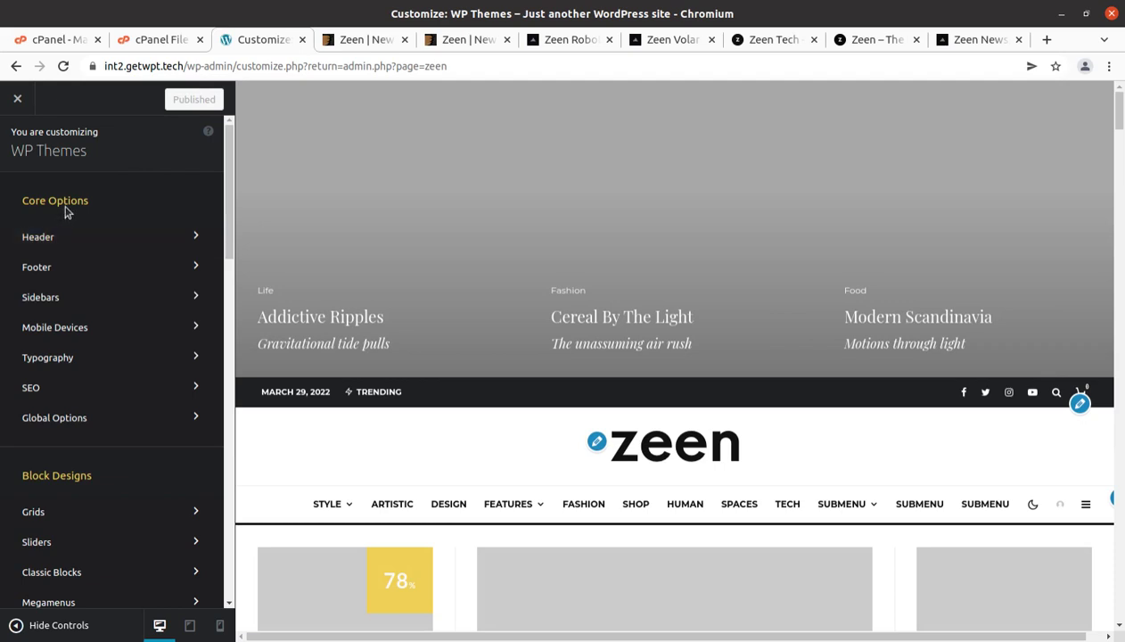
- Scroll through the Customizer's Header > Header Base & Logo settings
click(68, 239)
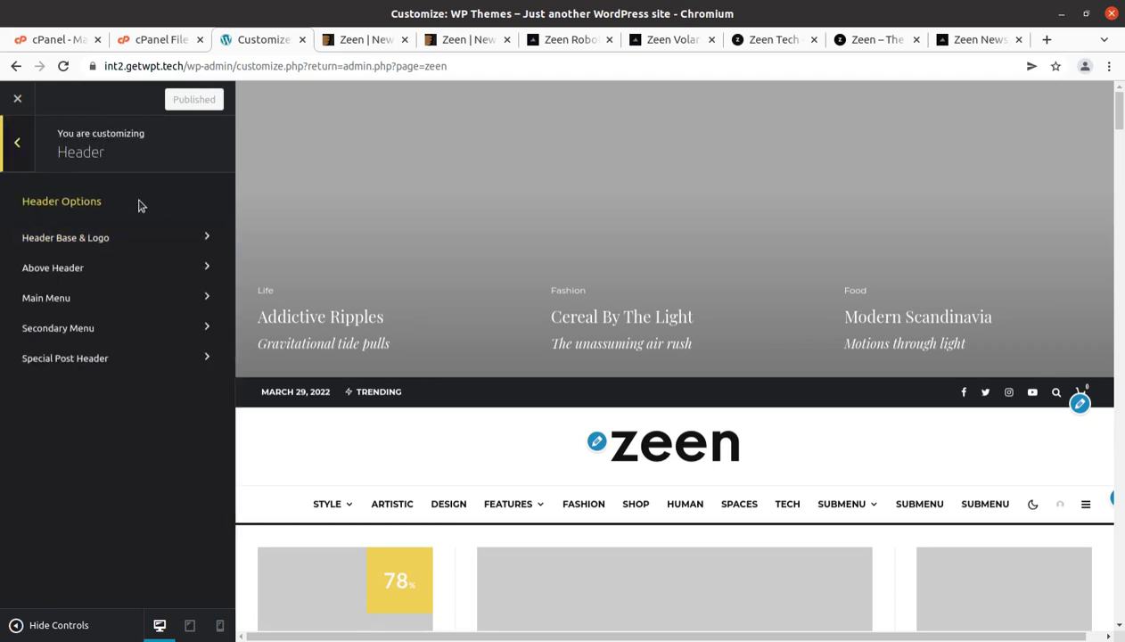
click(104, 242)
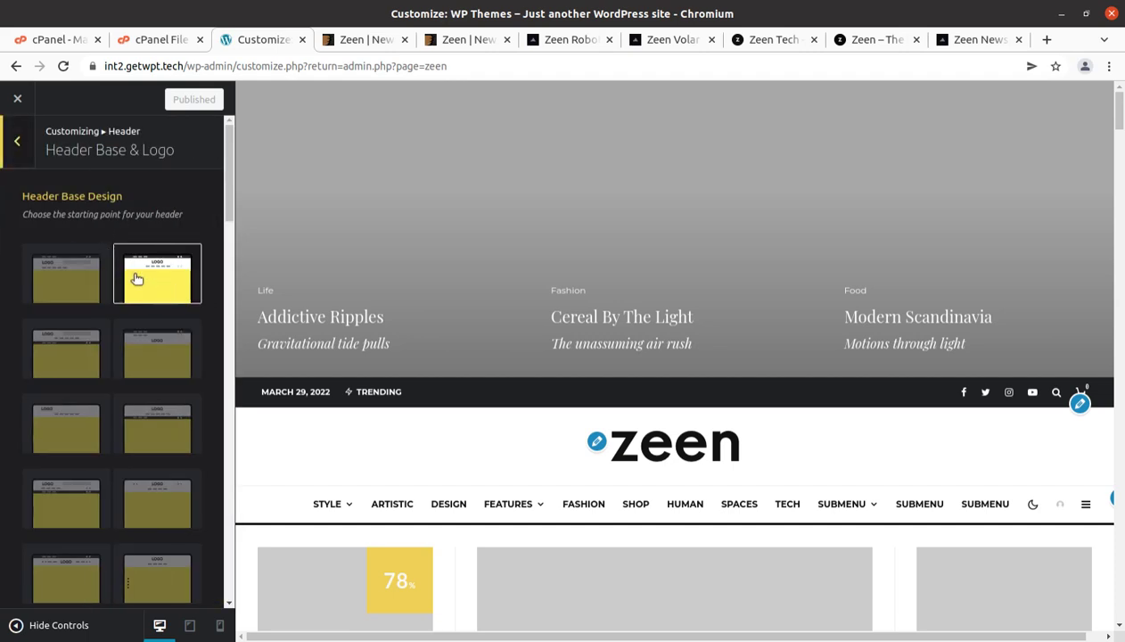
scroll(148, 318, down, 7)
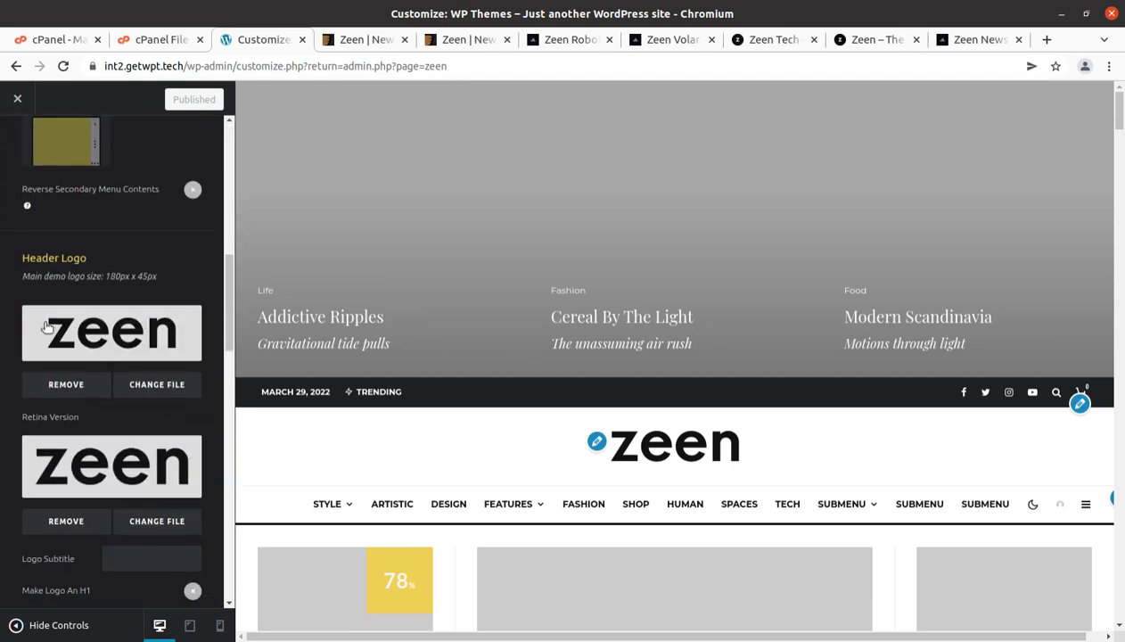
scroll(132, 382, down, 8)
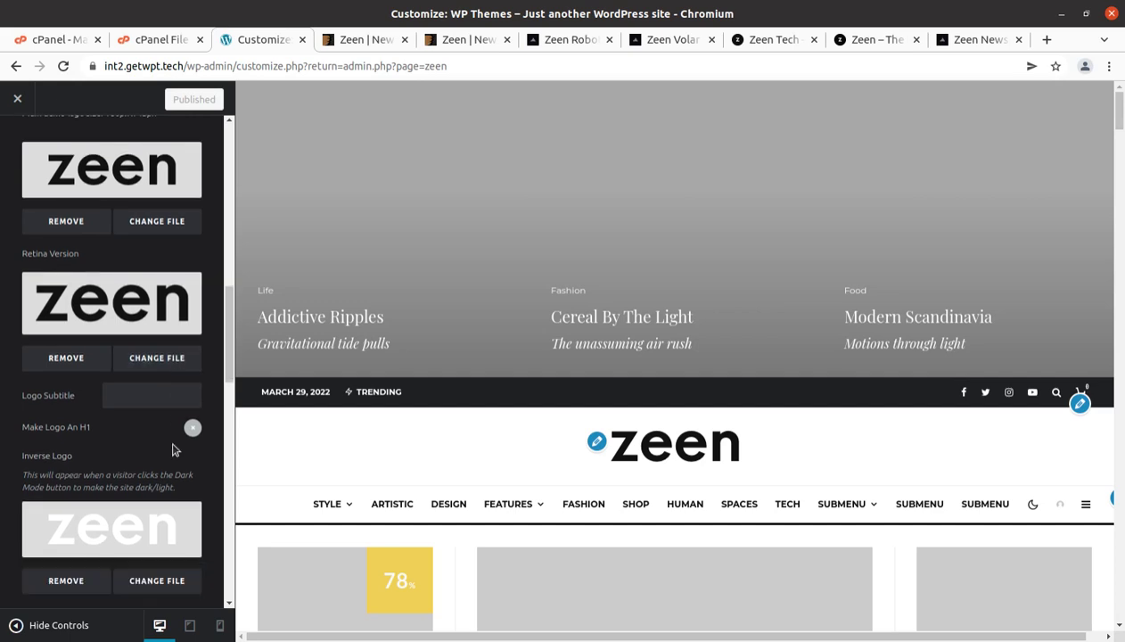
scroll(137, 372, down, 8)
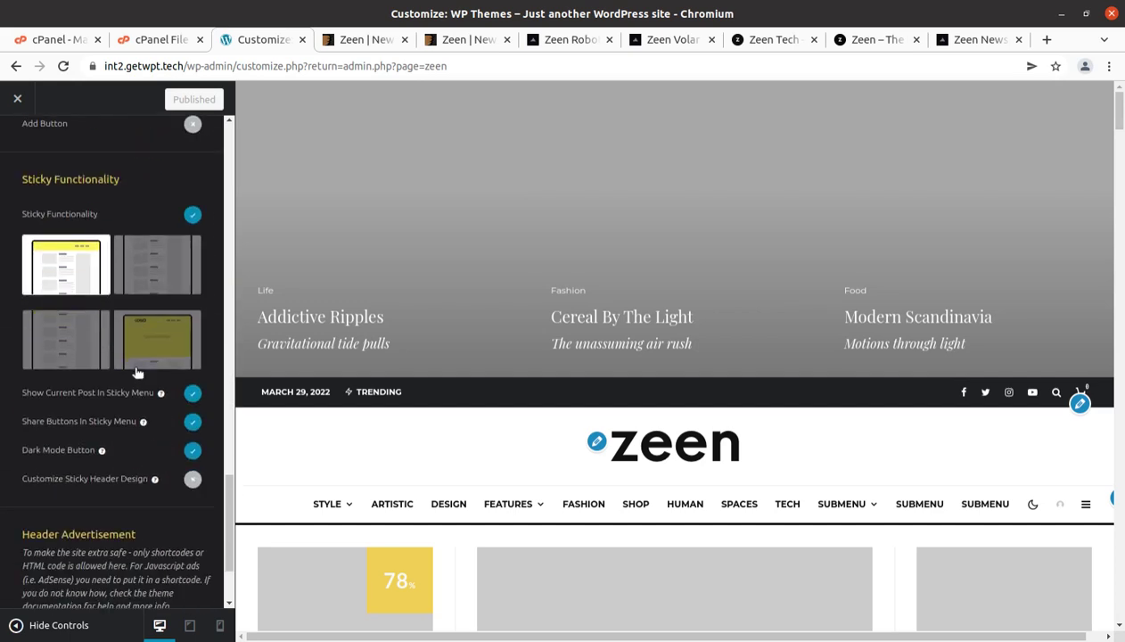
scroll(89, 330, up, 5)
scroll(56, 303, up, 2)
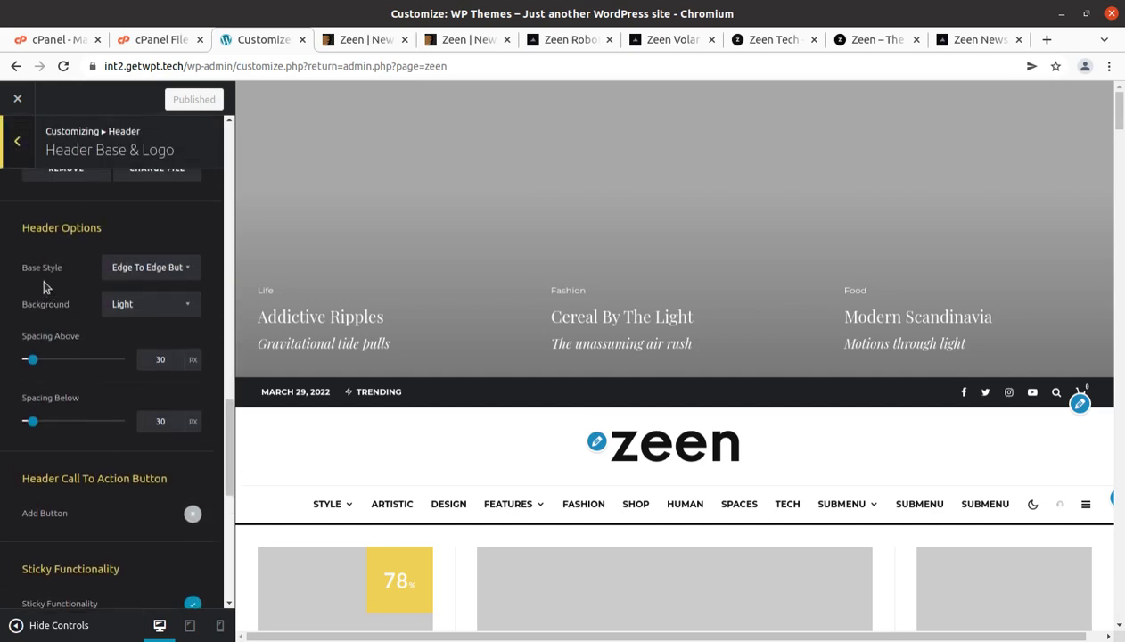
scroll(75, 314, down, 10)
scroll(74, 311, up, 5)
scroll(75, 311, up, 8)
- Look over the Above Header and Main Menu settings in the Header panel
click(17, 141)
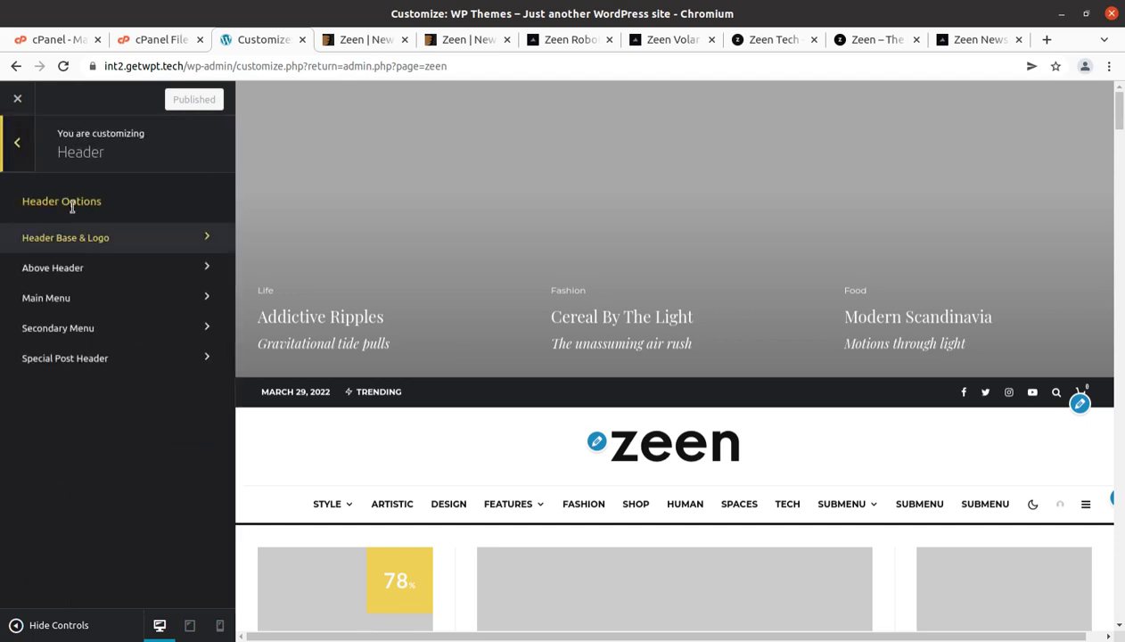
click(92, 273)
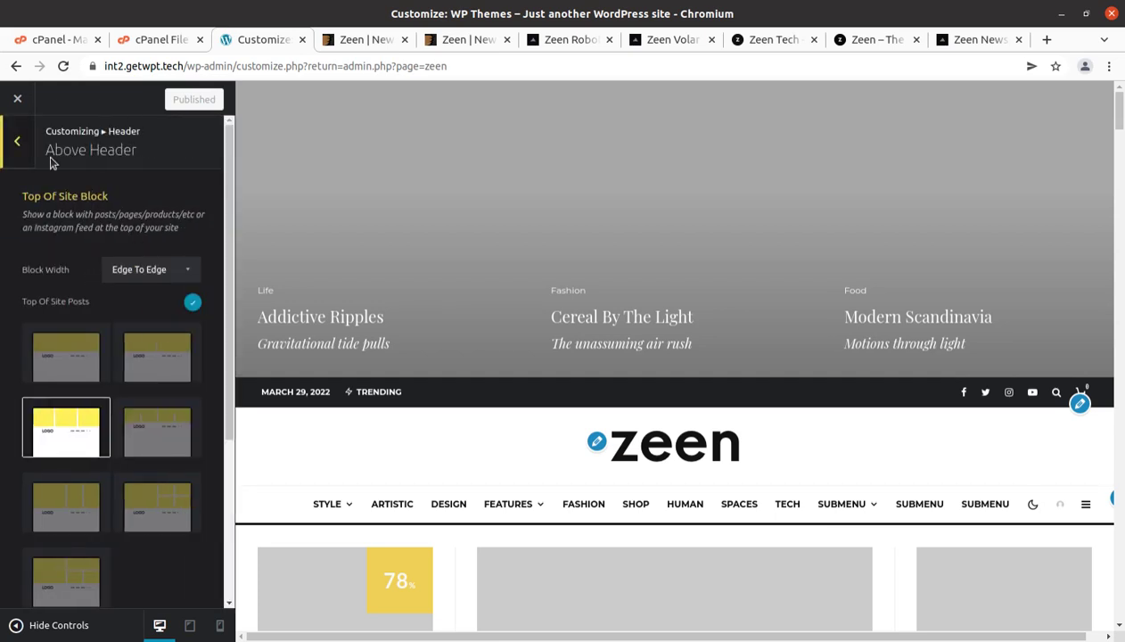
click(18, 143)
click(91, 301)
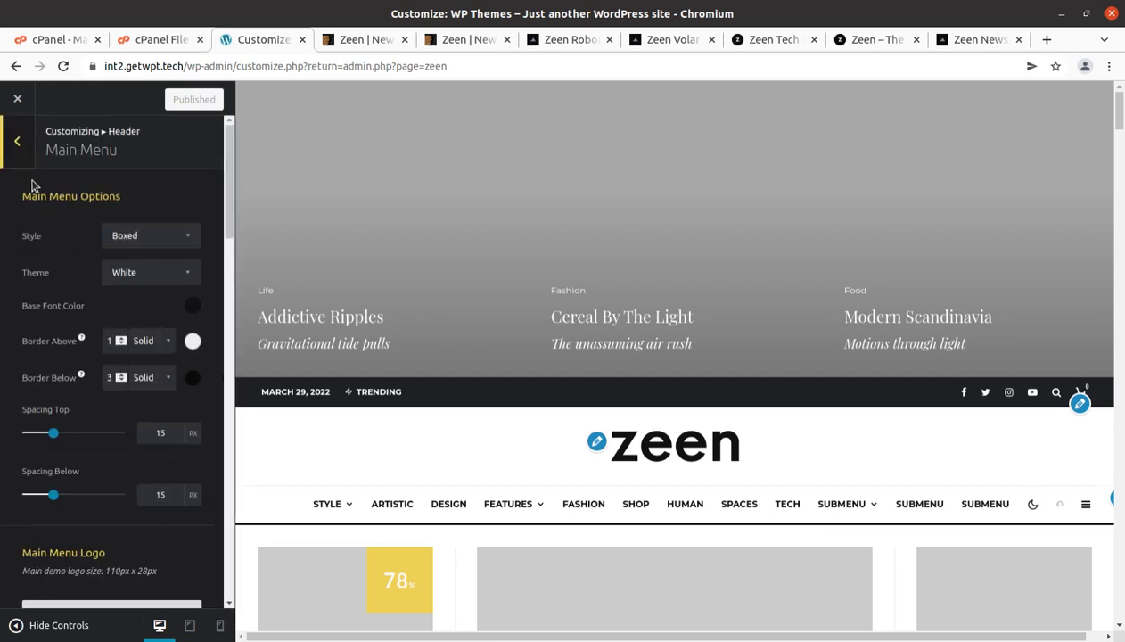
click(20, 140)
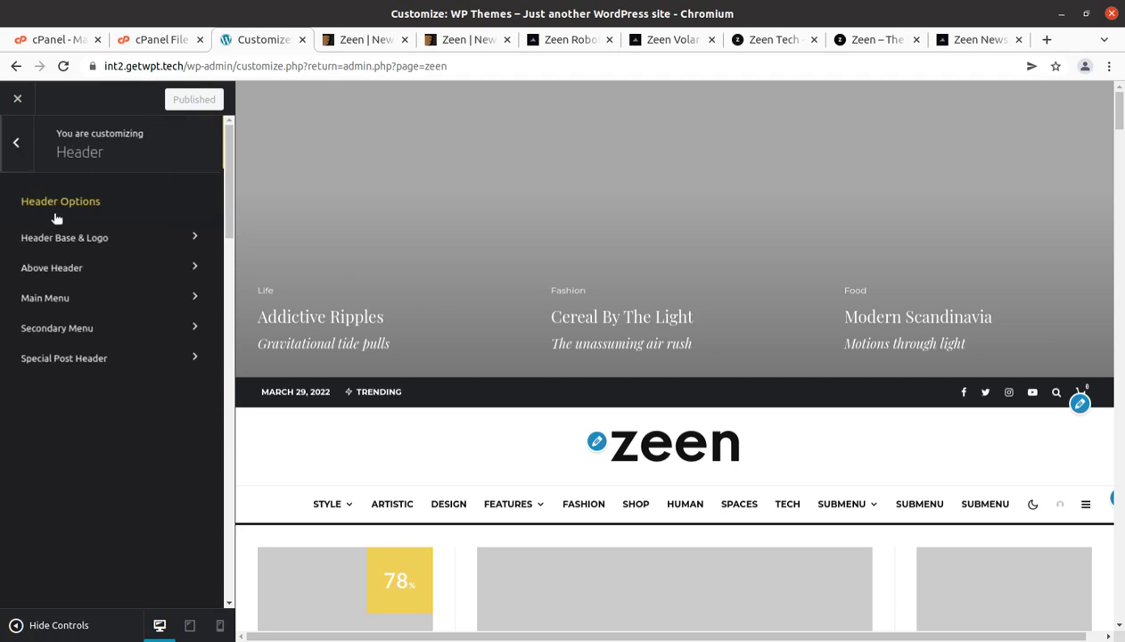
- Review the Secondary Menu and Special Post Header settings, then return to the main options
click(85, 328)
scroll(125, 338, down, 12)
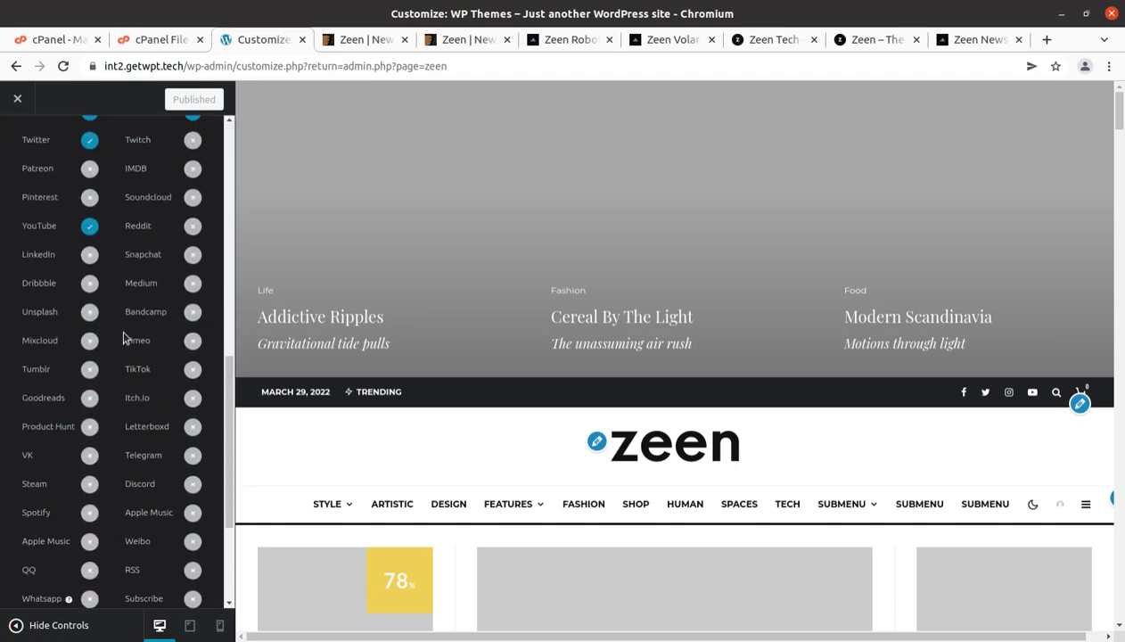
scroll(123, 335, up, 10)
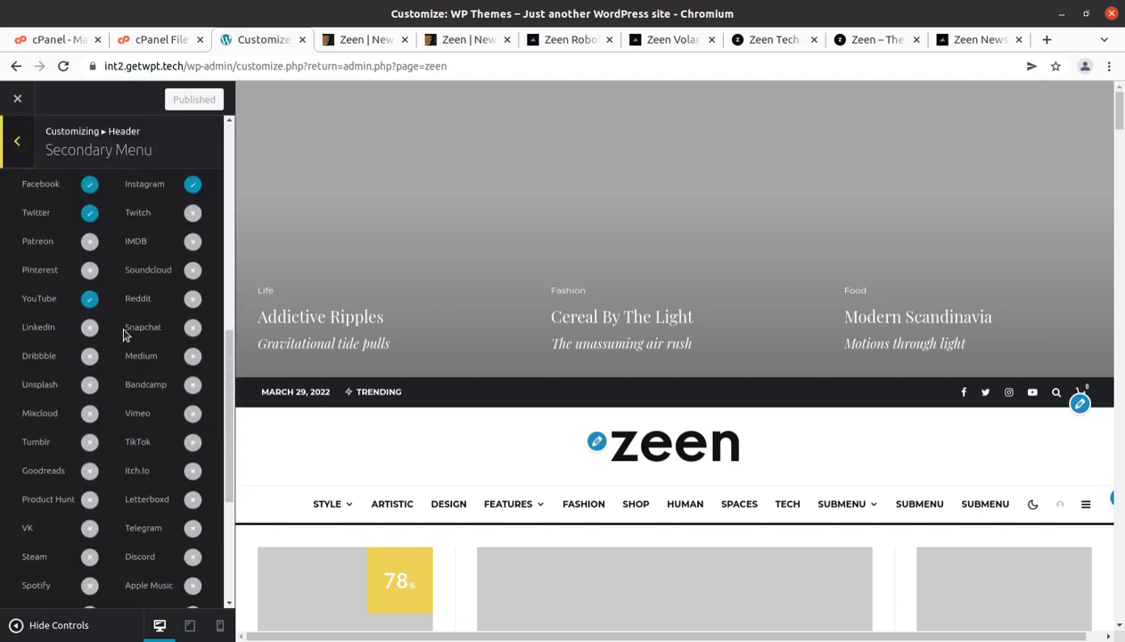
click(25, 151)
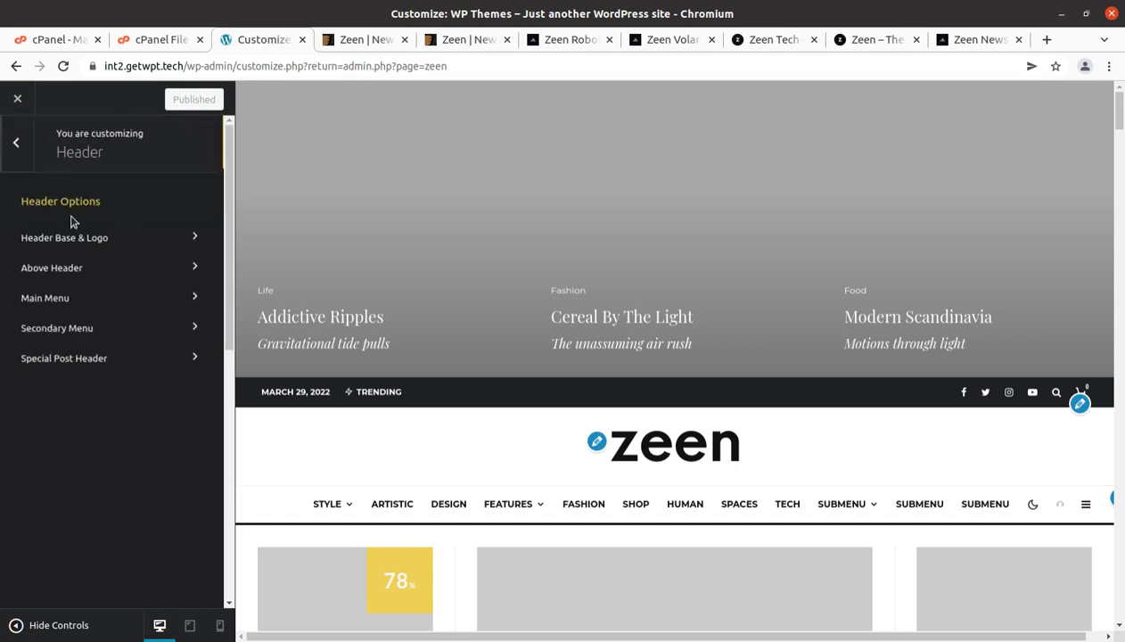
click(153, 333)
click(19, 143)
click(103, 371)
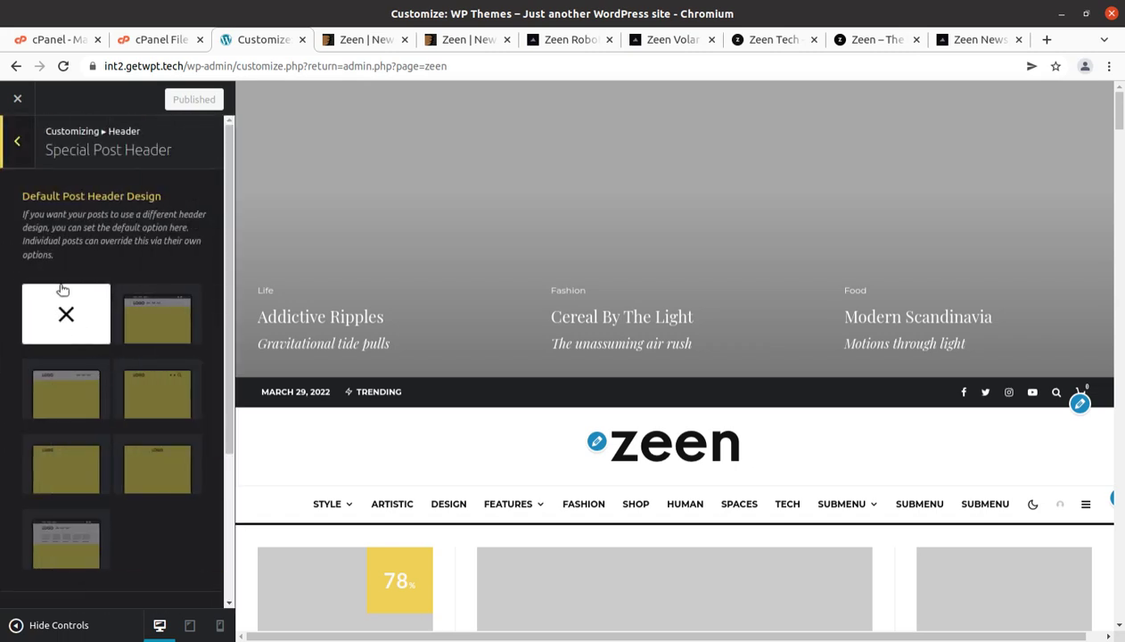
click(25, 150)
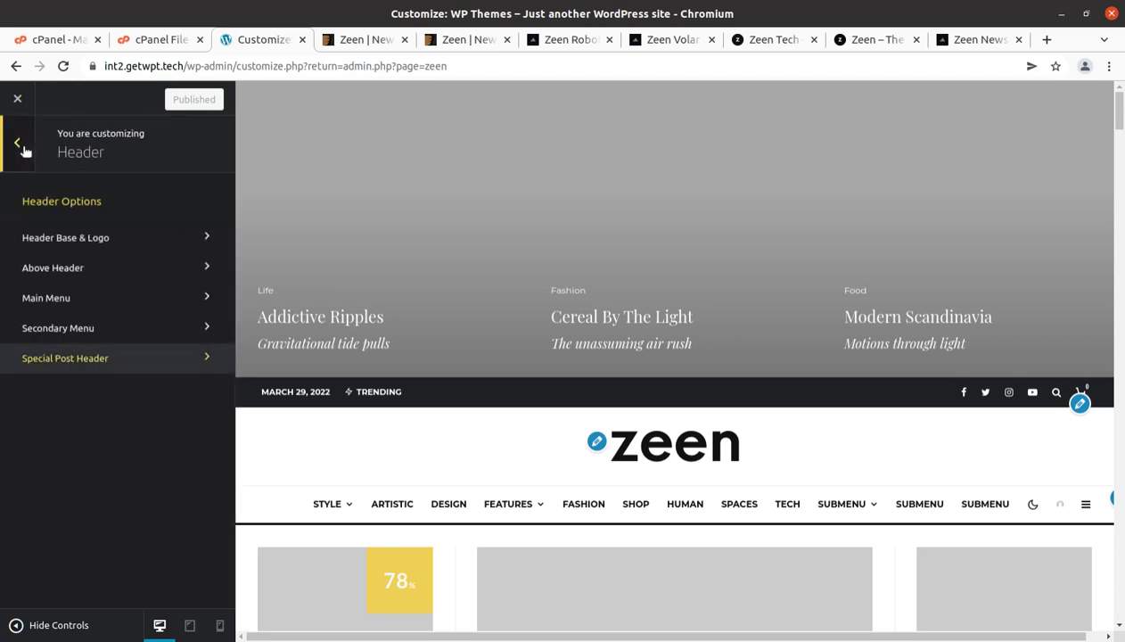
click(24, 152)
- Look over the Footer, Sidebar design and Mobile device settings in turn
click(82, 273)
scroll(106, 448, down, 3)
scroll(105, 448, down, 4)
scroll(88, 426, up, 5)
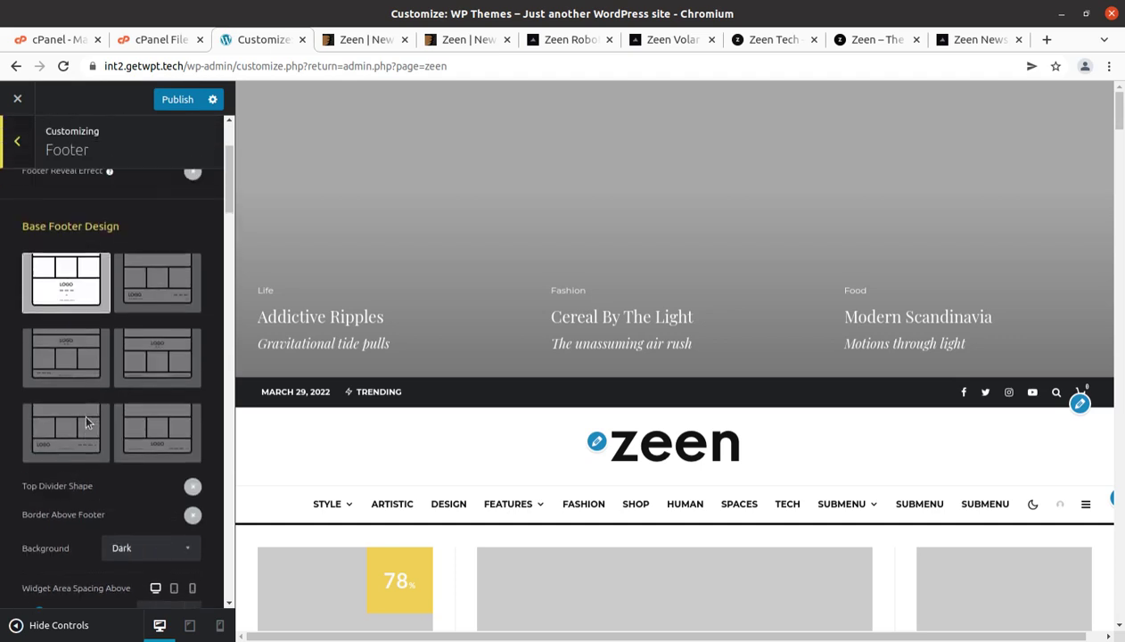
click(20, 147)
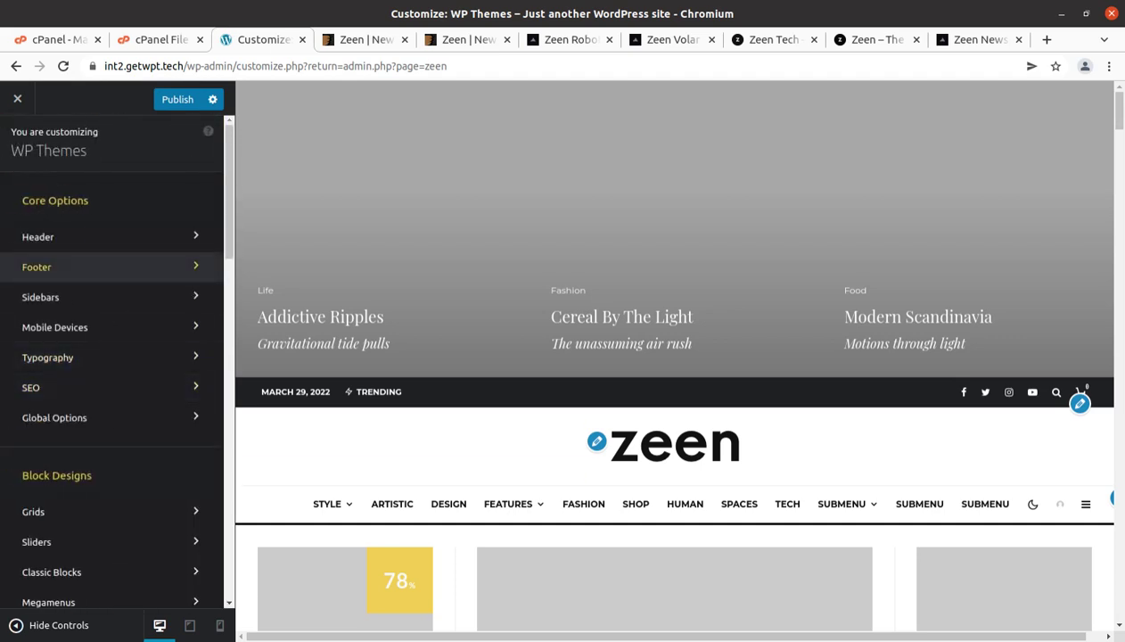
click(35, 300)
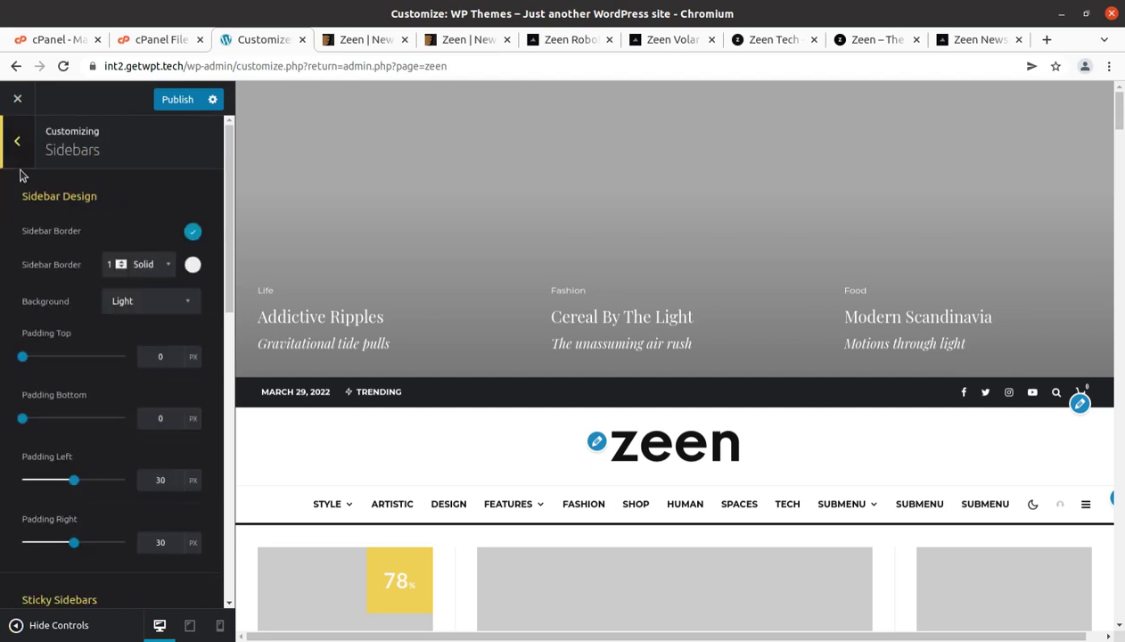
click(19, 164)
click(83, 333)
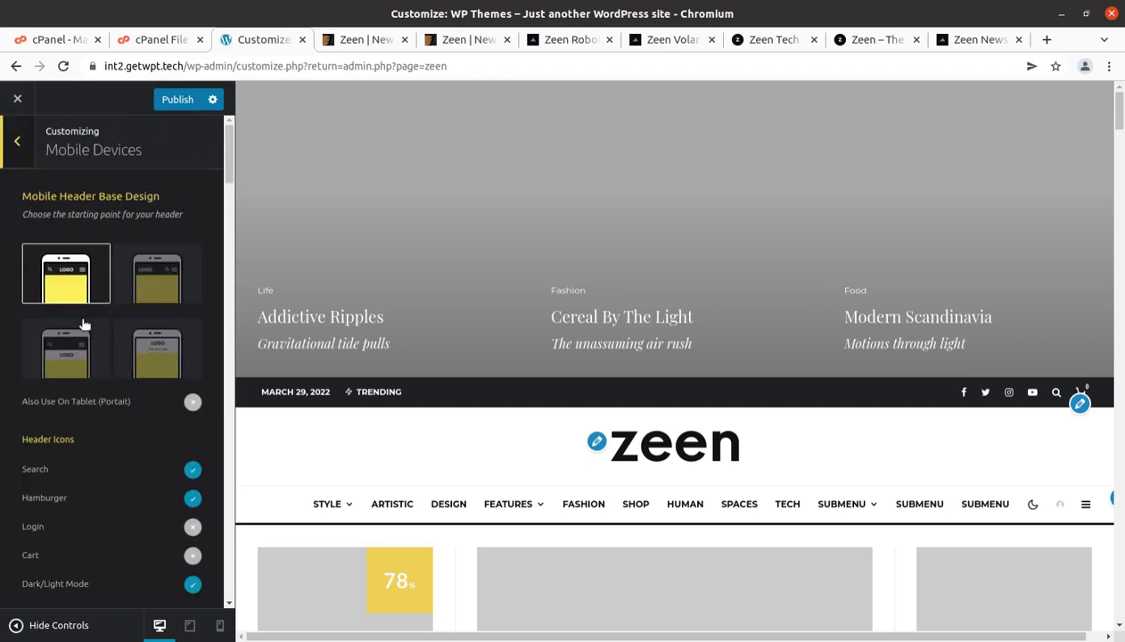
click(28, 166)
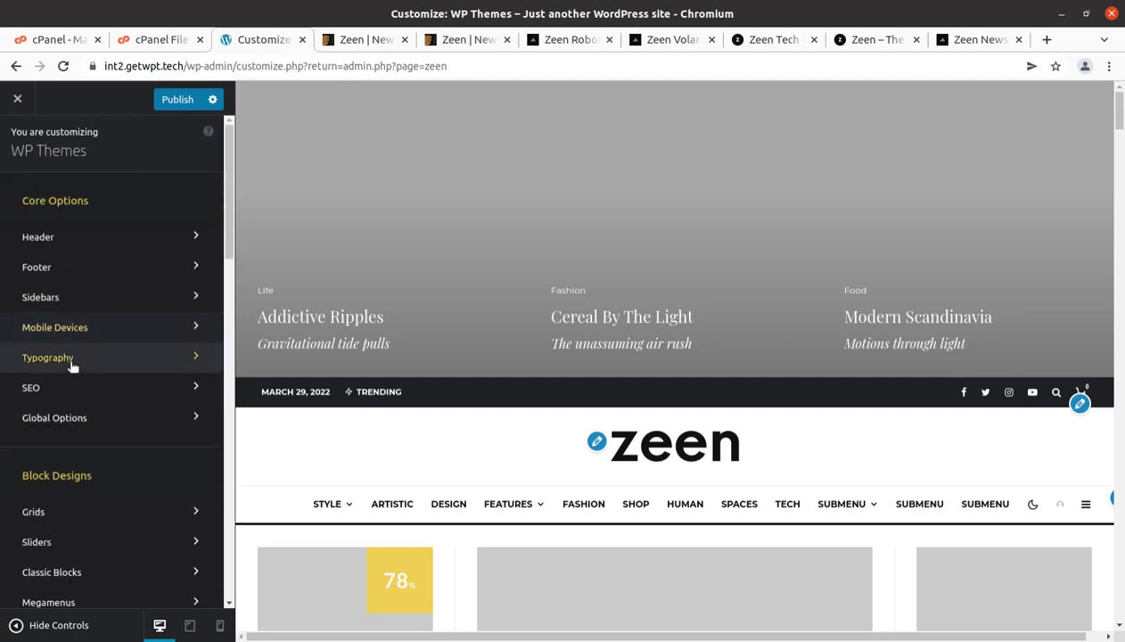
- Check the Typography, SEO and Global Options settings, returning to the main Customizer list
click(71, 361)
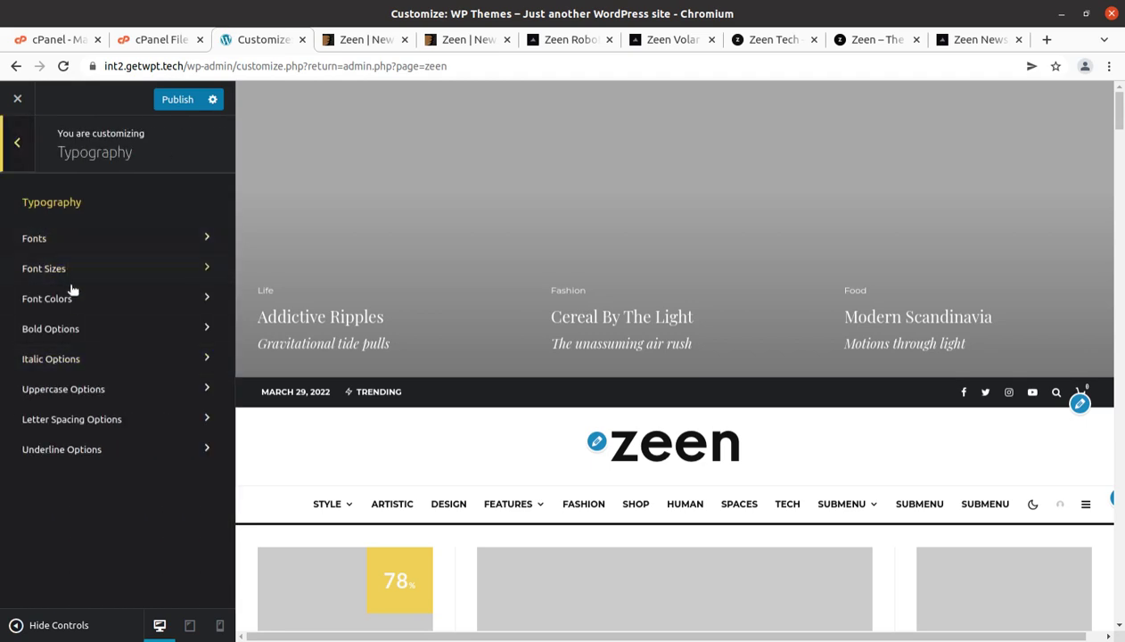
click(19, 143)
click(76, 387)
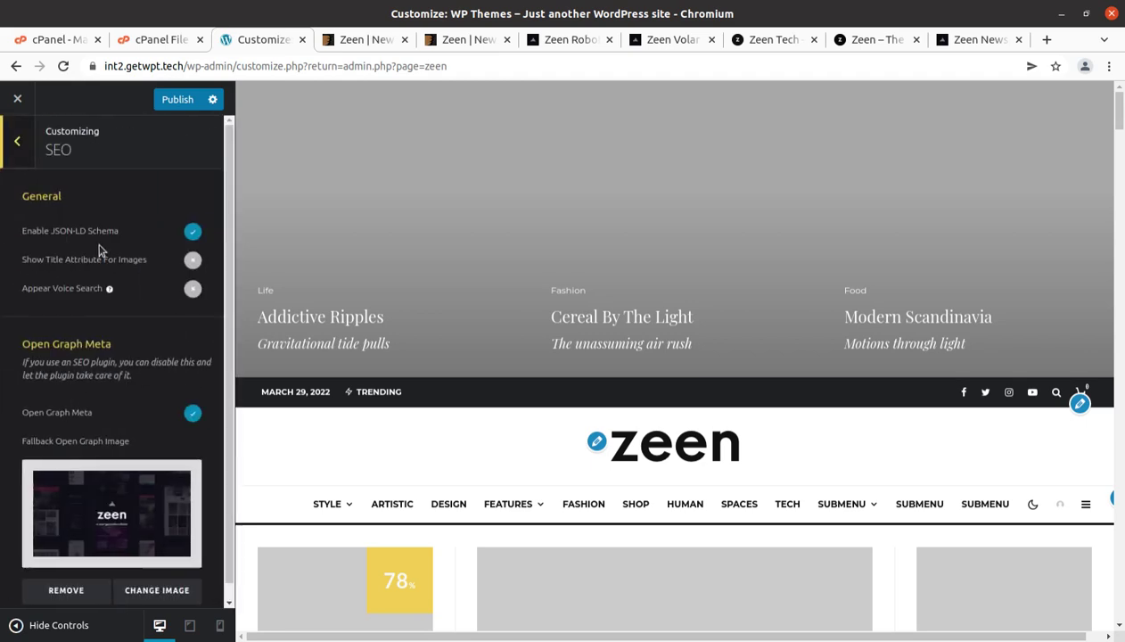
scroll(114, 346, down, 1)
click(26, 149)
click(108, 428)
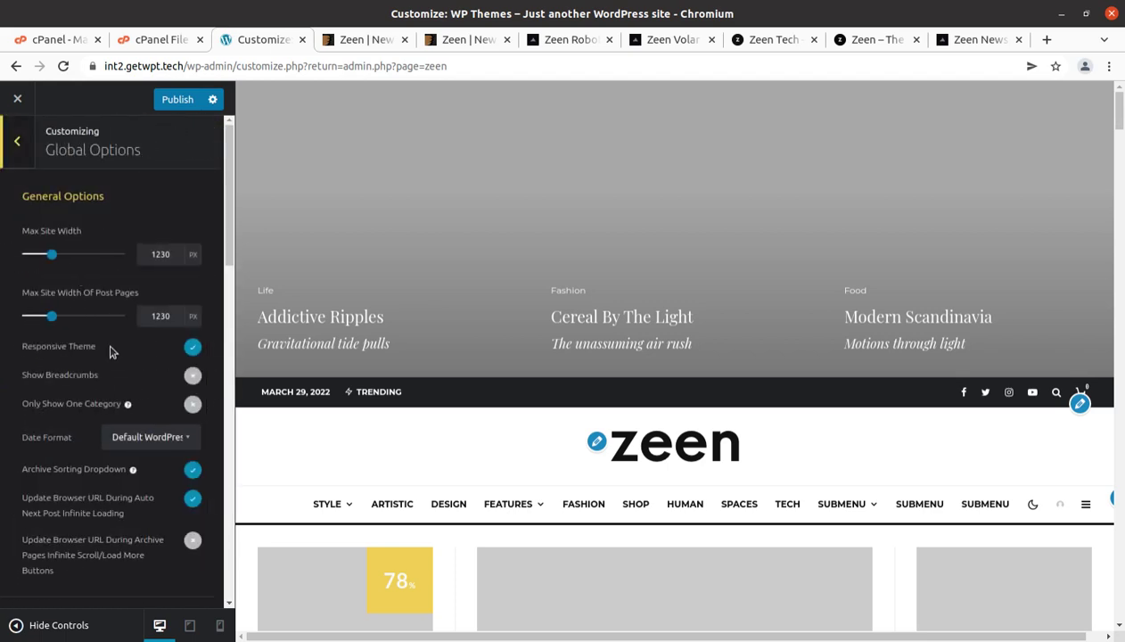
scroll(113, 357, down, 15)
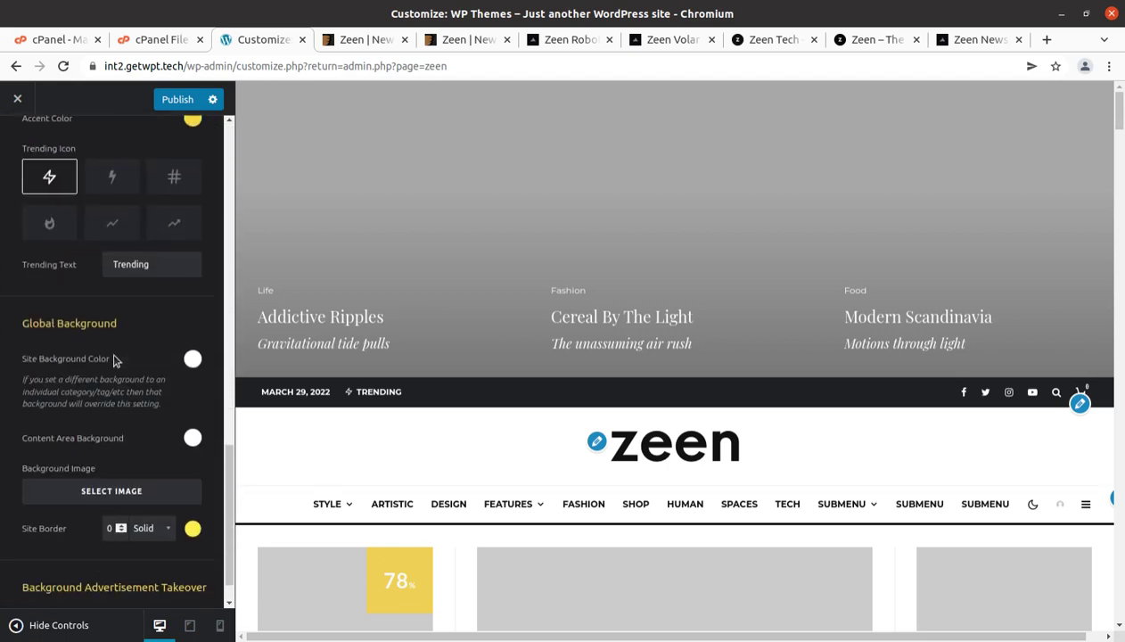
scroll(107, 356, up, 6)
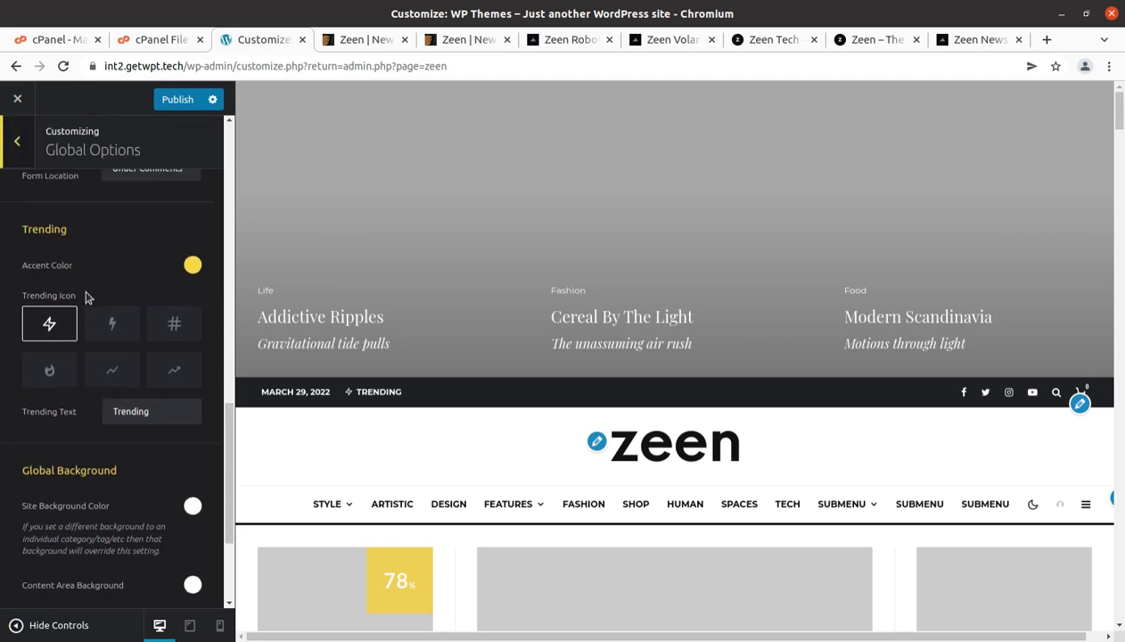
click(22, 146)
scroll(109, 486, down, 2)
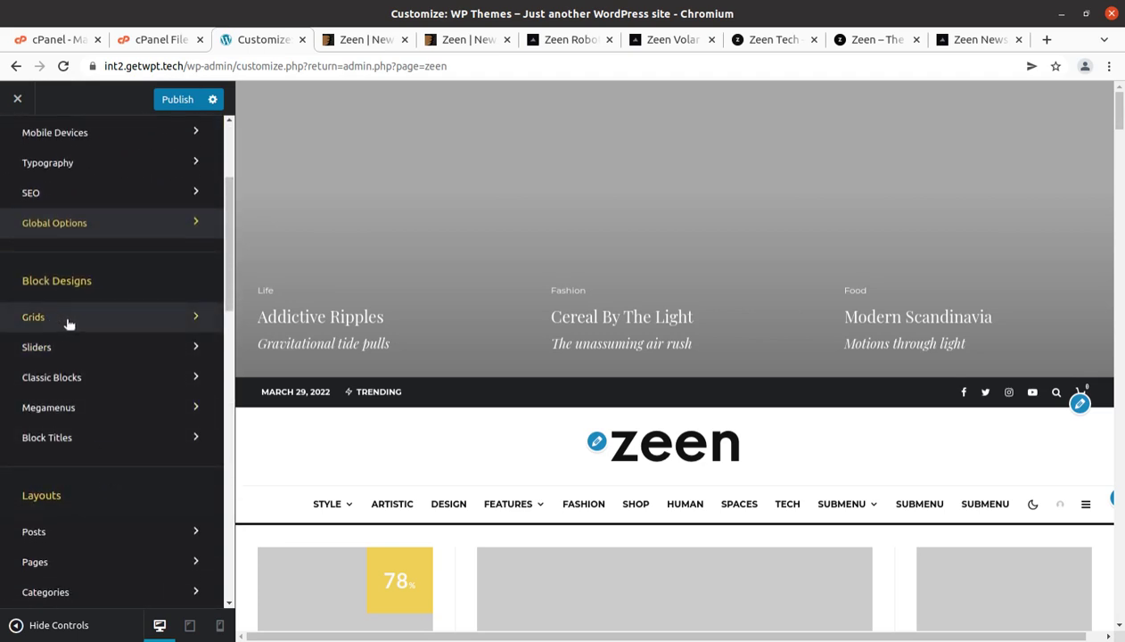
- Look over the Sliders settings and scroll down the Customizer section list
click(83, 349)
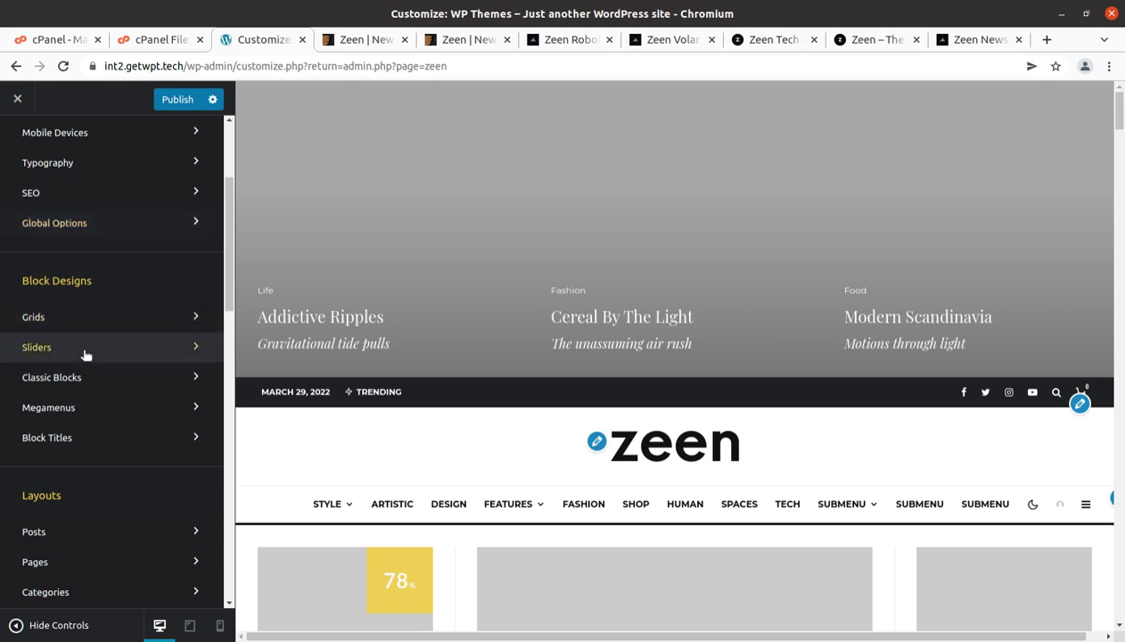
click(20, 141)
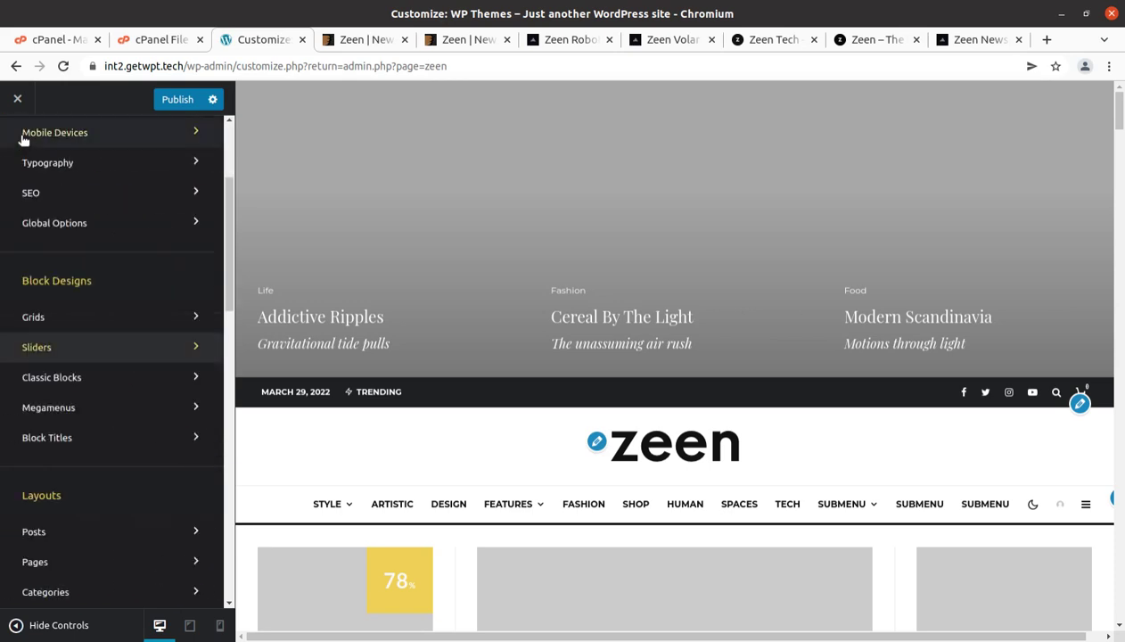
scroll(80, 428, down, 2)
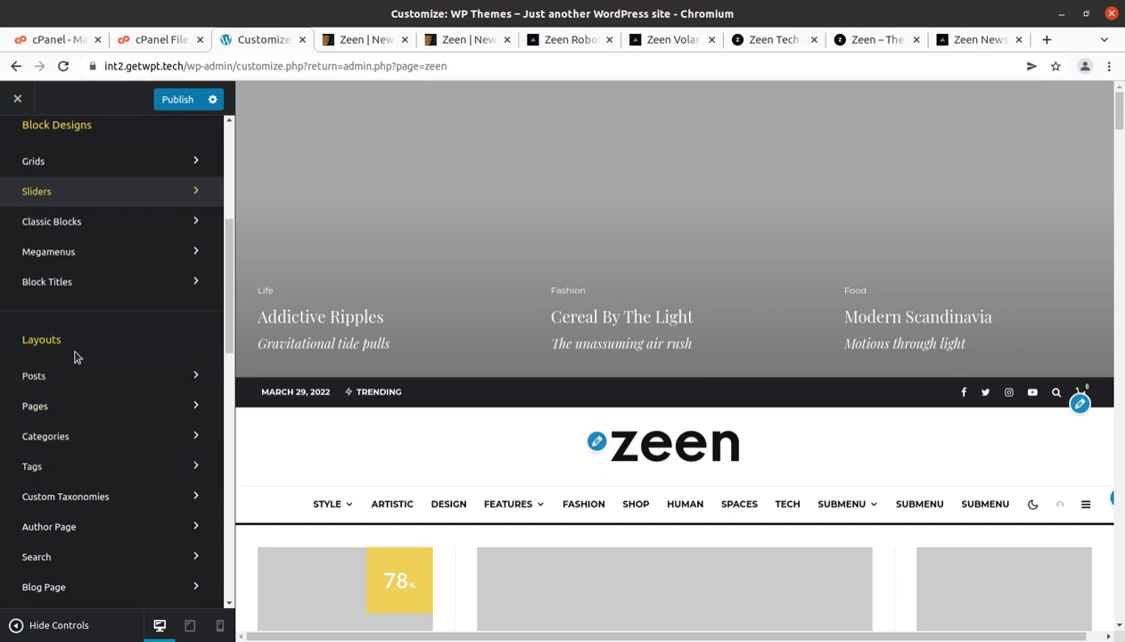
scroll(64, 500, down, 2)
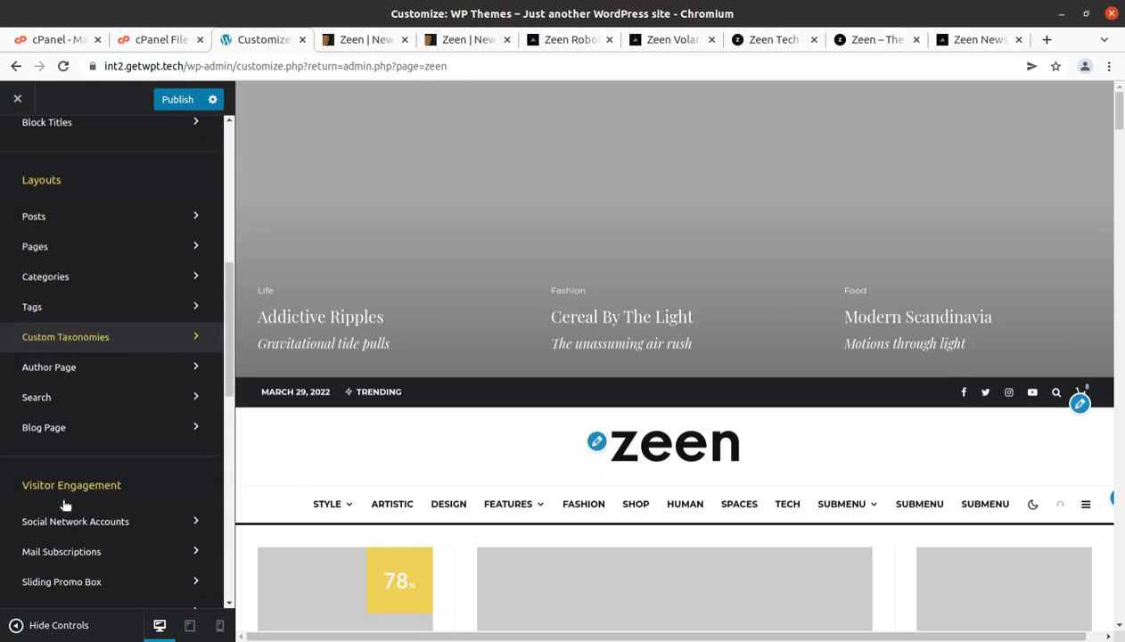
scroll(44, 446, down, 2)
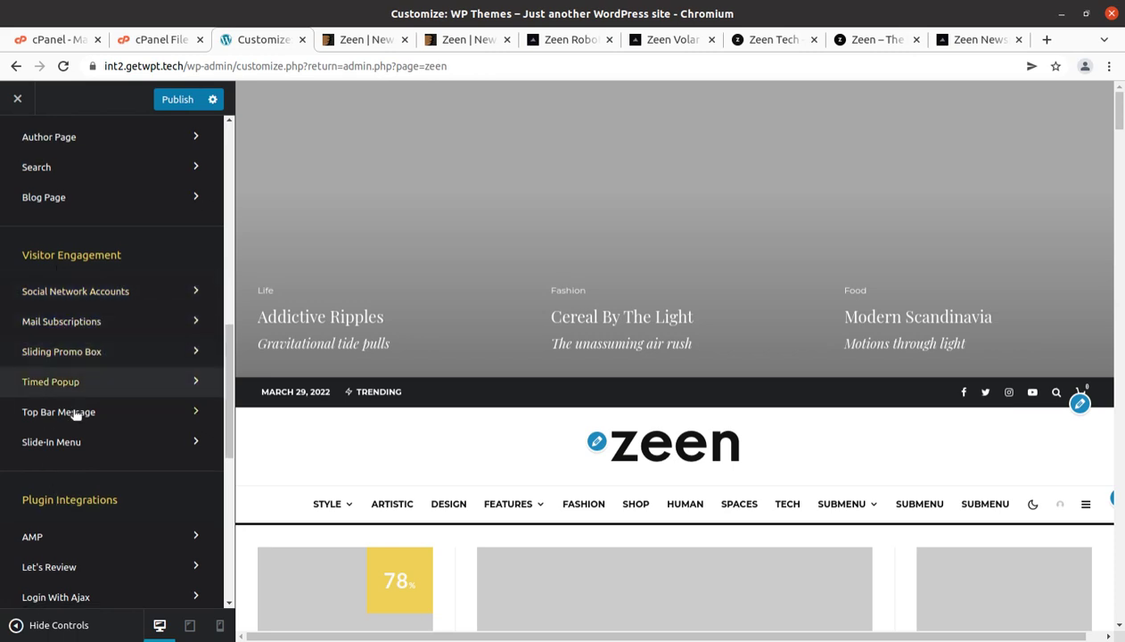
scroll(76, 419, down, 1)
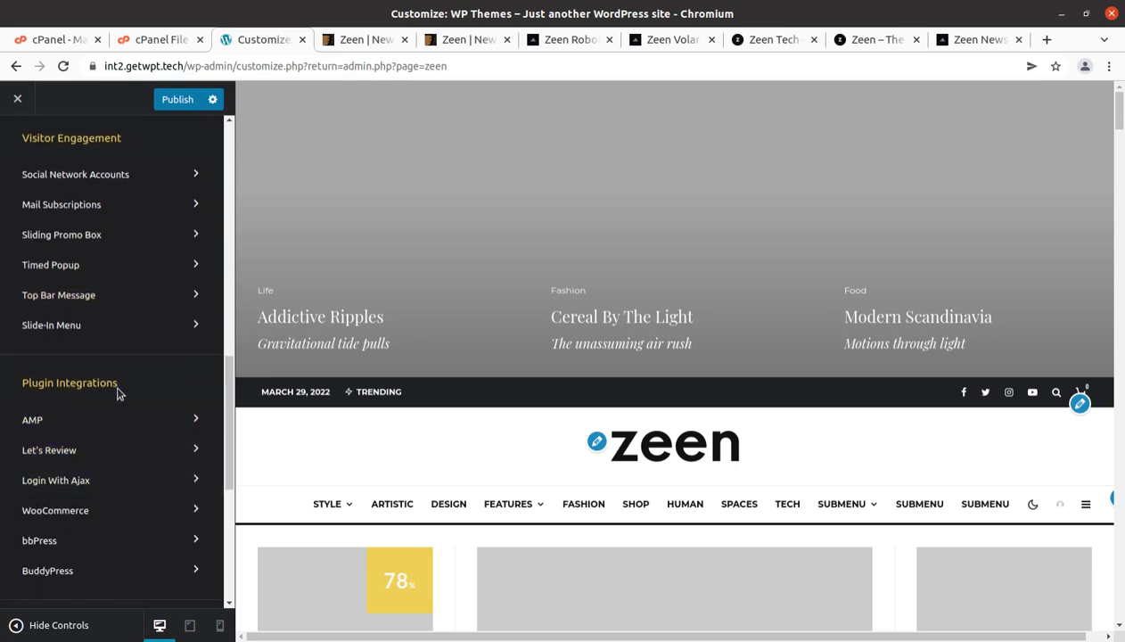
scroll(58, 419, down, 1)
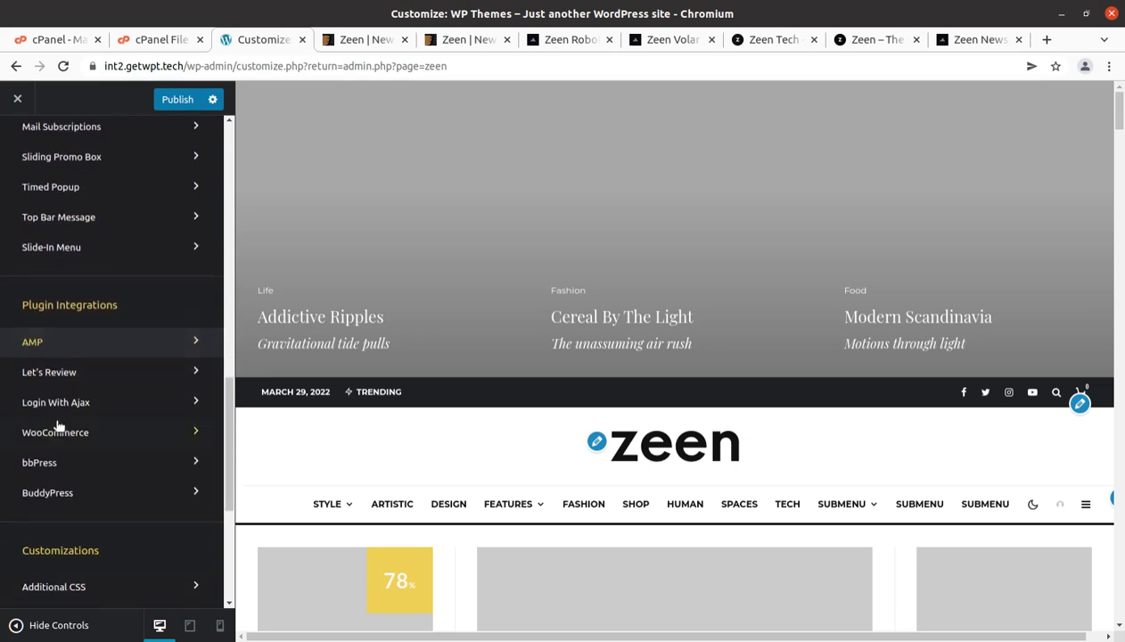
- Check the AMP integration settings and keep scrolling the section list
click(105, 343)
click(20, 142)
scroll(88, 406, down, 4)
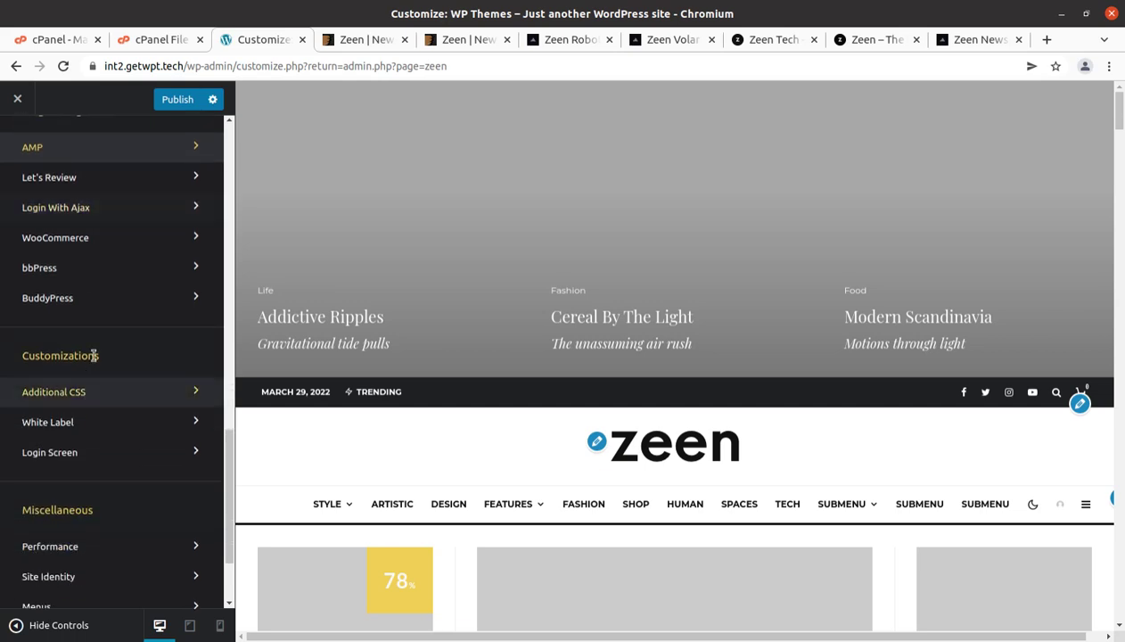
scroll(59, 339, down, 3)
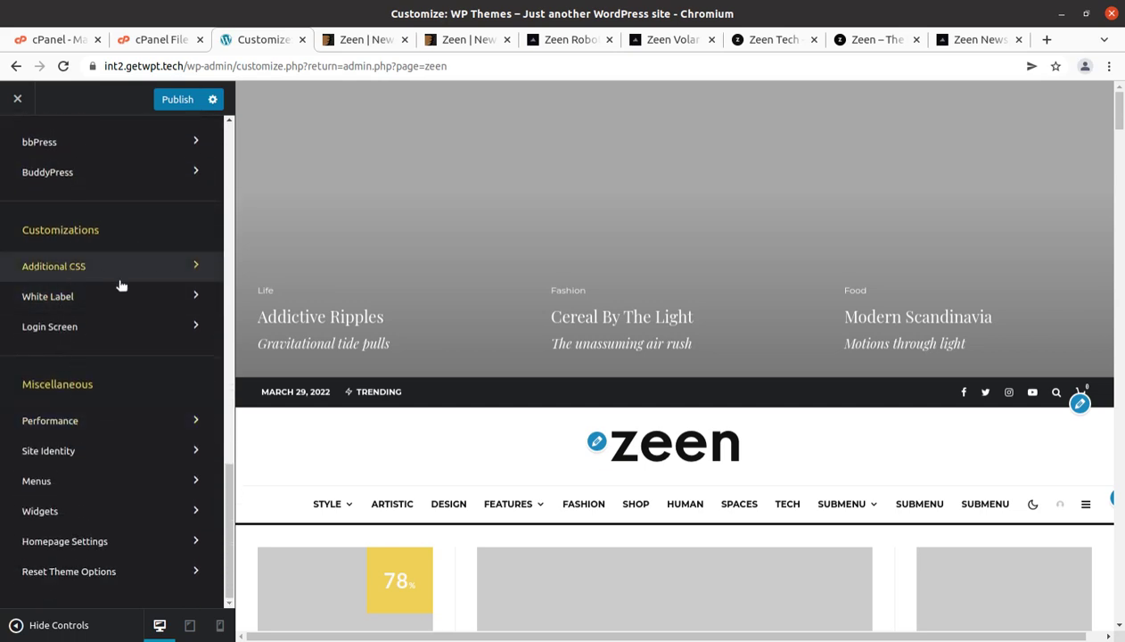
- Review the Login Screen settings, then scroll the main list to Layouts and Visitor Engagement
click(96, 335)
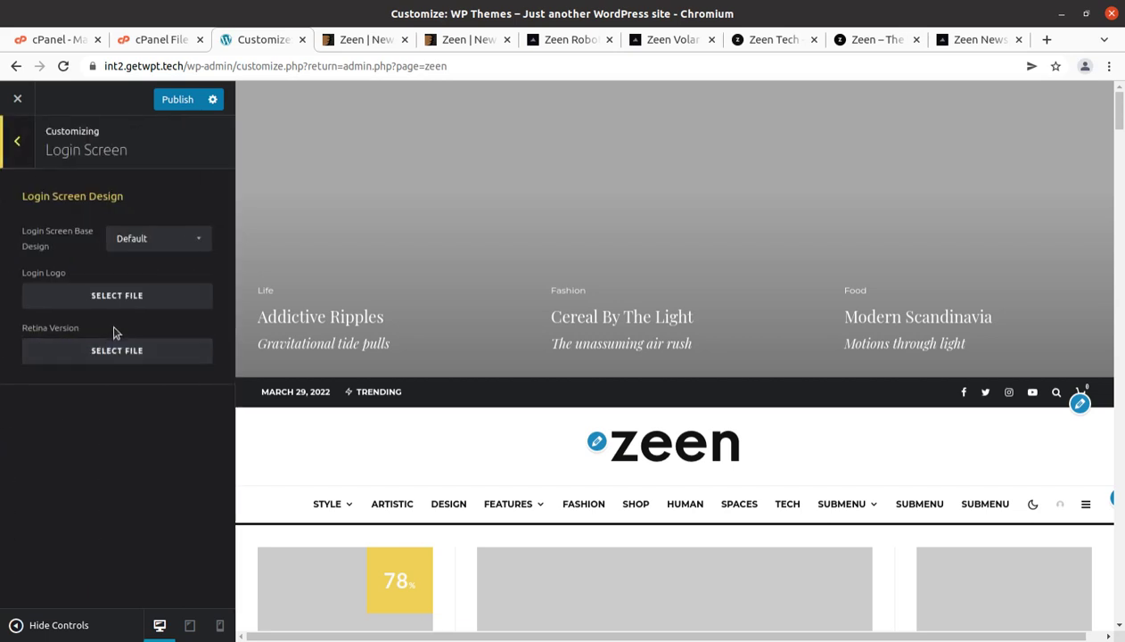
click(14, 142)
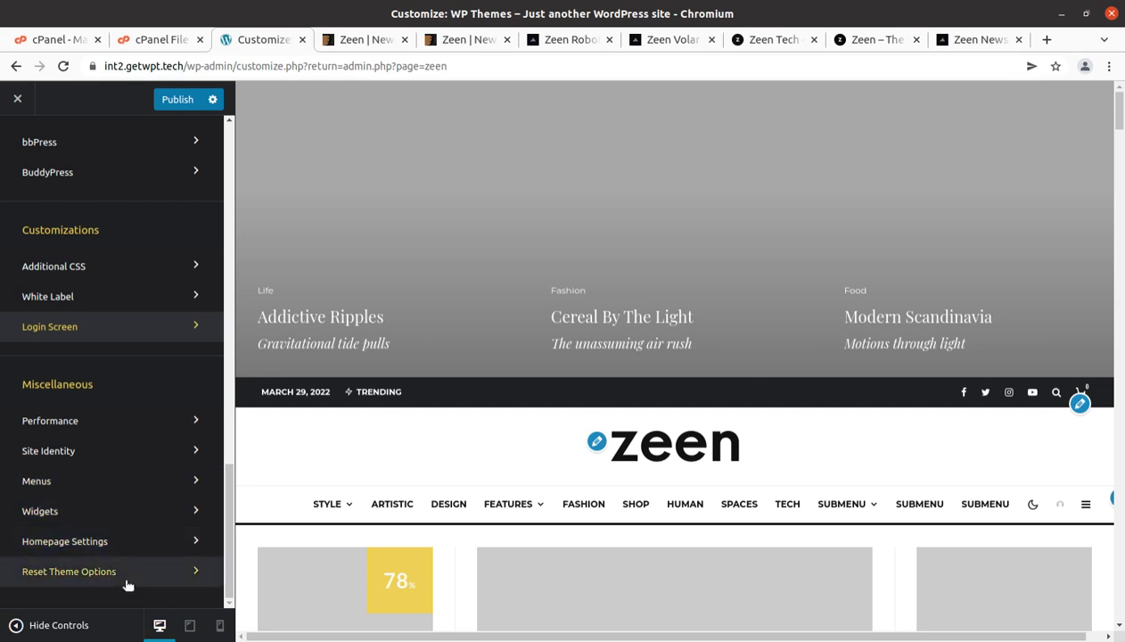
scroll(127, 582, up, 15)
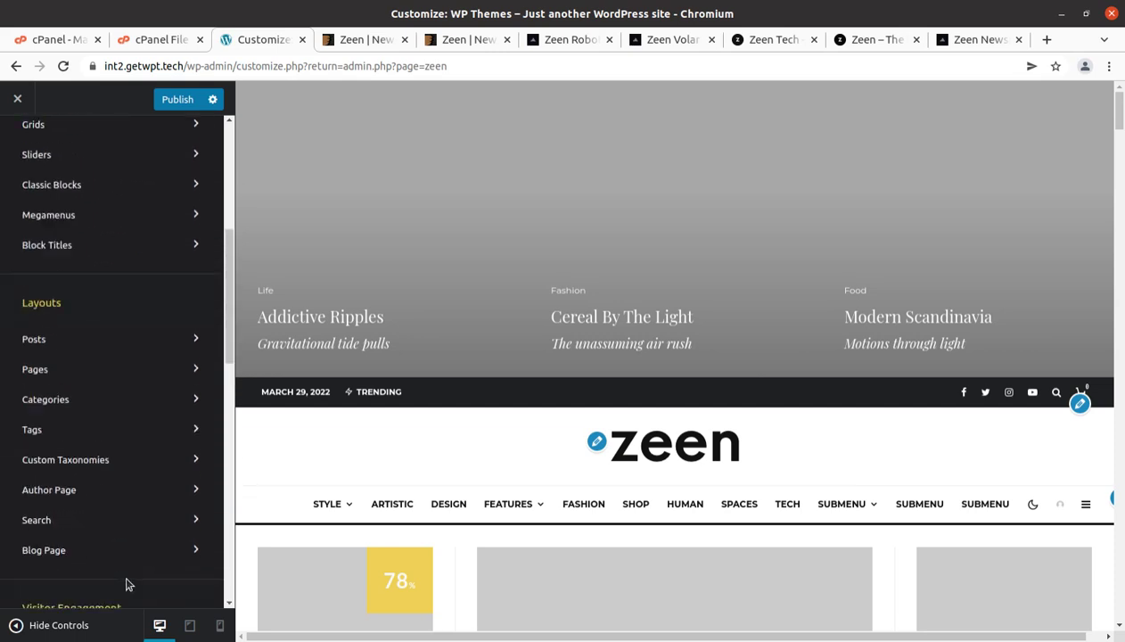
scroll(128, 443, up, 1)
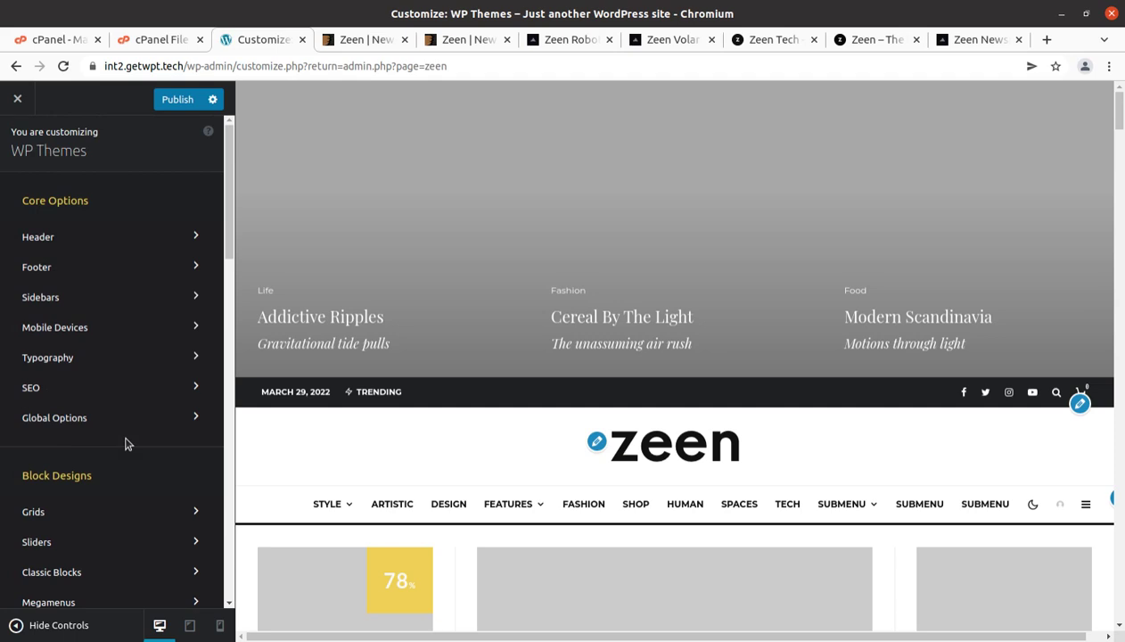
scroll(128, 443, down, 14)
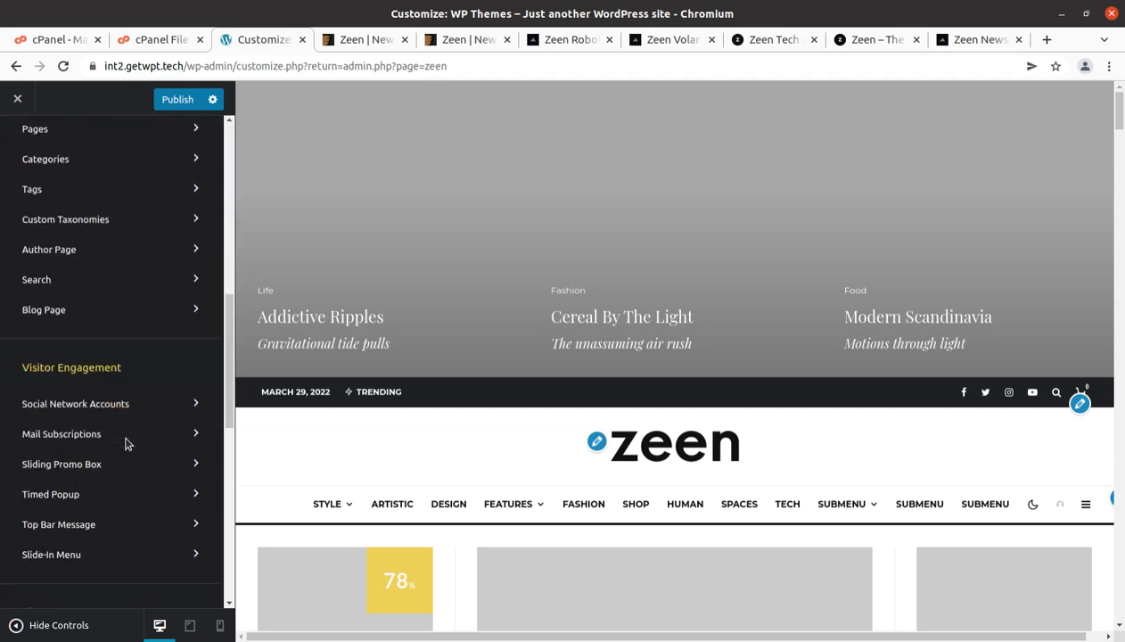
scroll(126, 443, down, 1)
scroll(127, 443, down, 7)
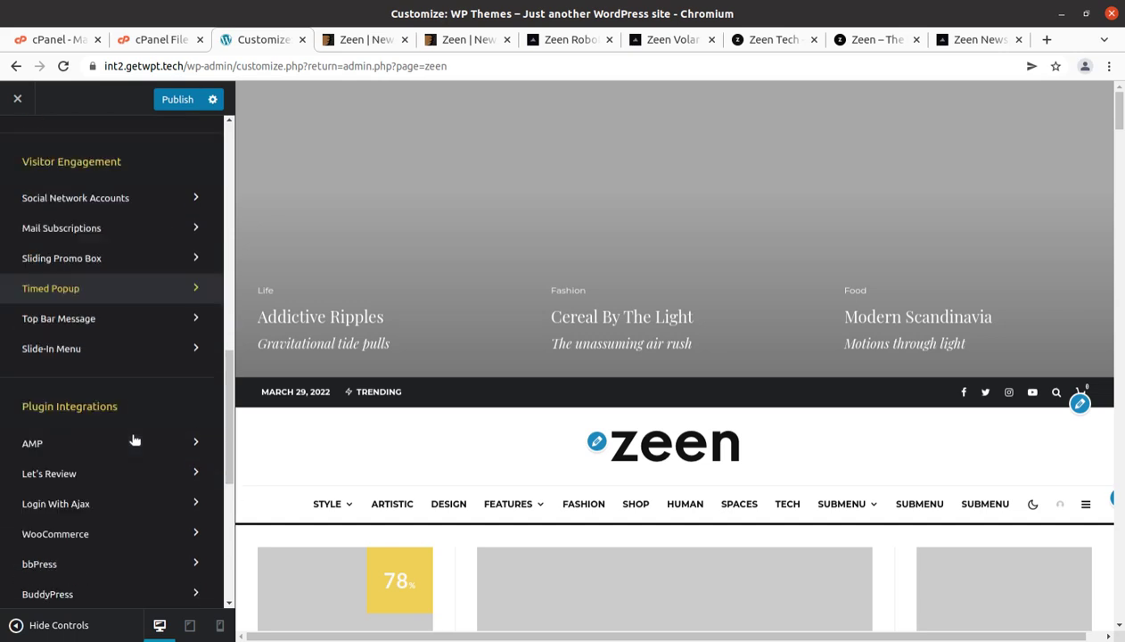
scroll(130, 441, up, 14)
scroll(132, 439, up, 10)
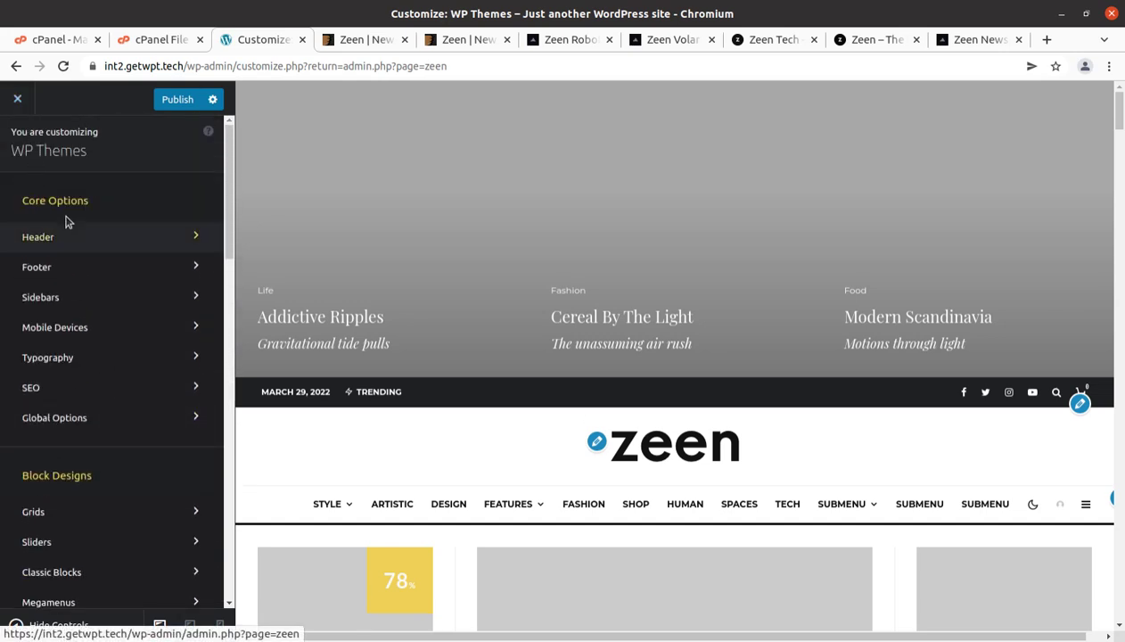
scroll(153, 329, down, 3)
scroll(153, 329, down, 15)
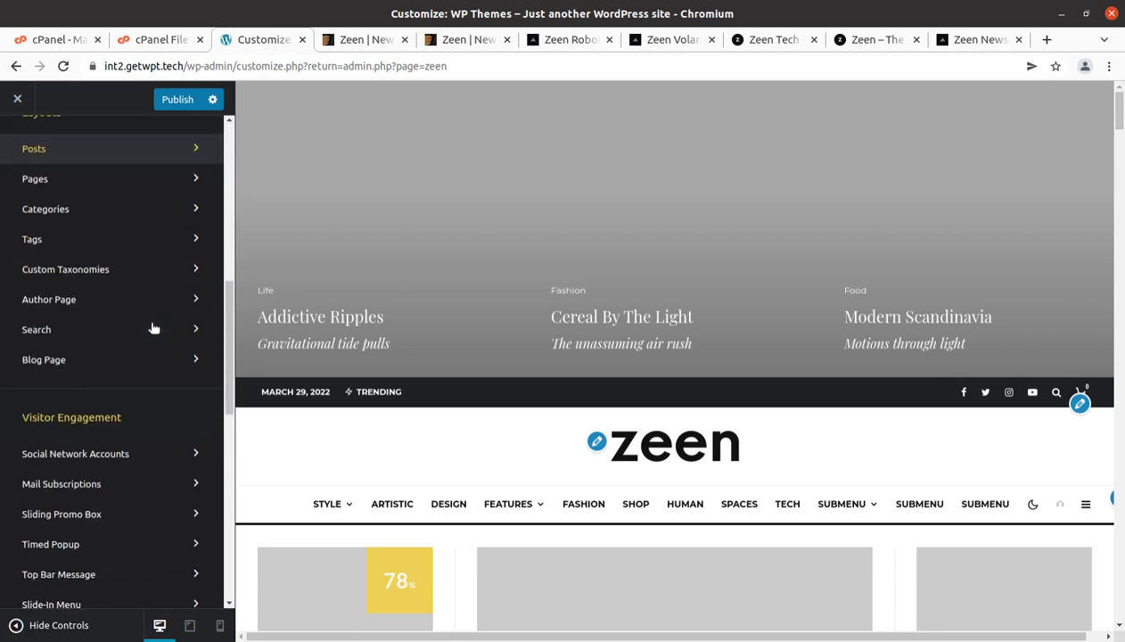
- Close the Customizer, discard the unsaved changes, and return to the Dashboard
click(18, 99)
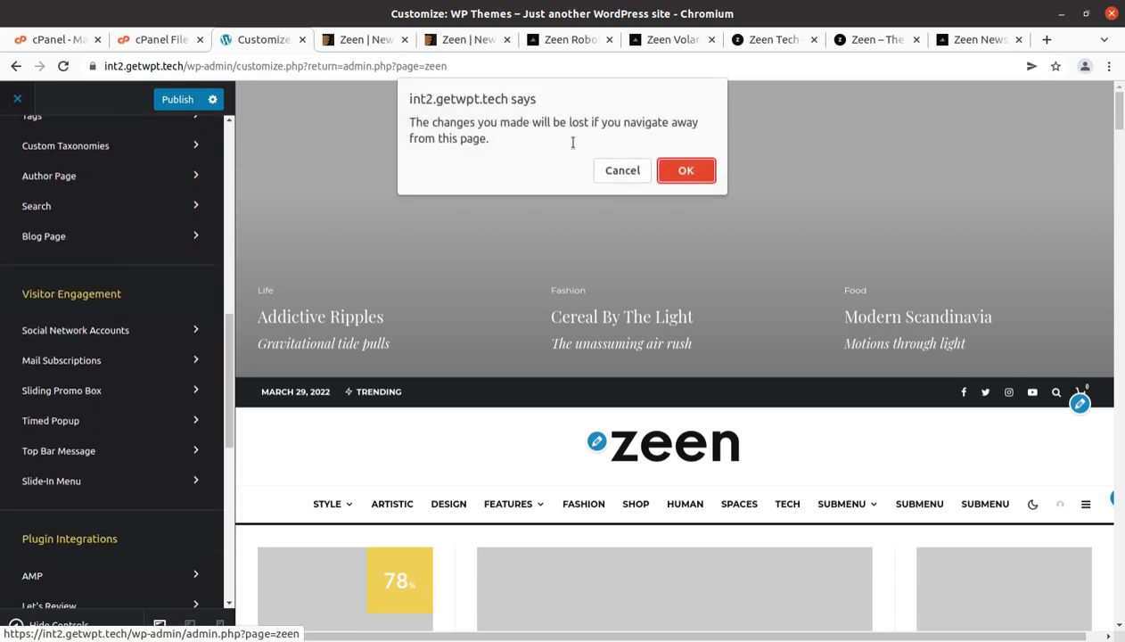
click(668, 175)
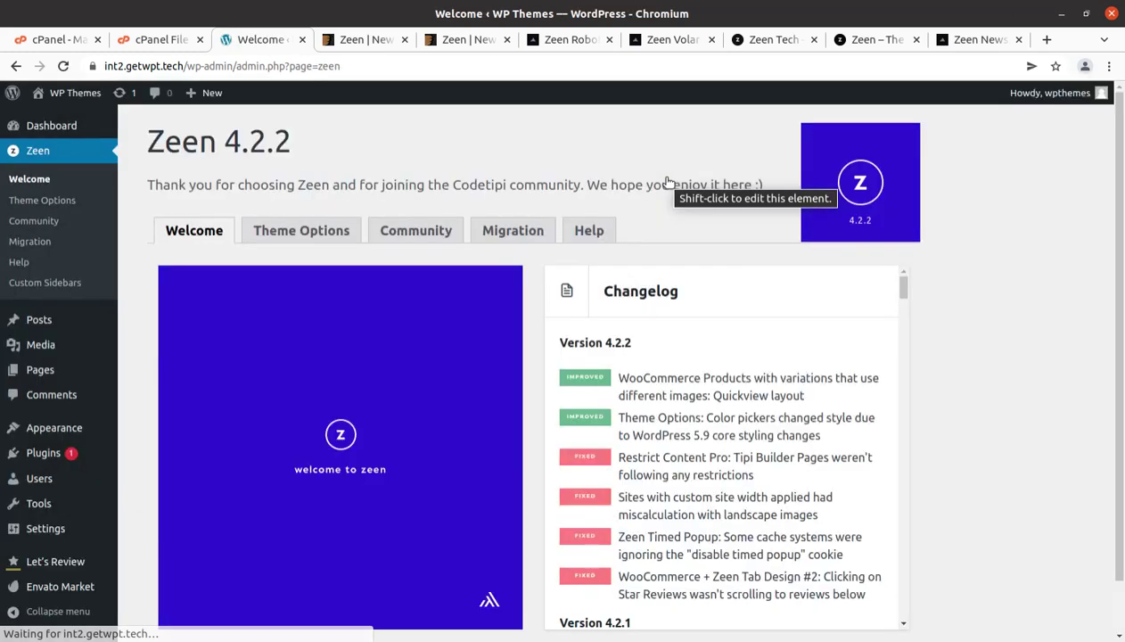
click(60, 125)
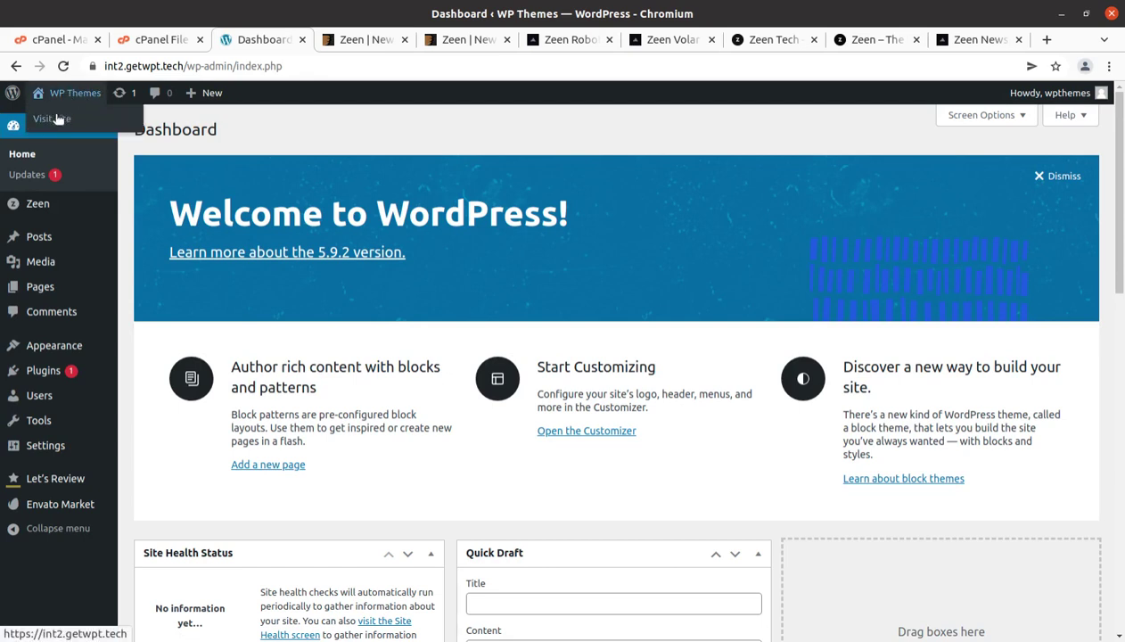
- Visit the live site and scroll its home page of Zeen post cards
click(56, 118)
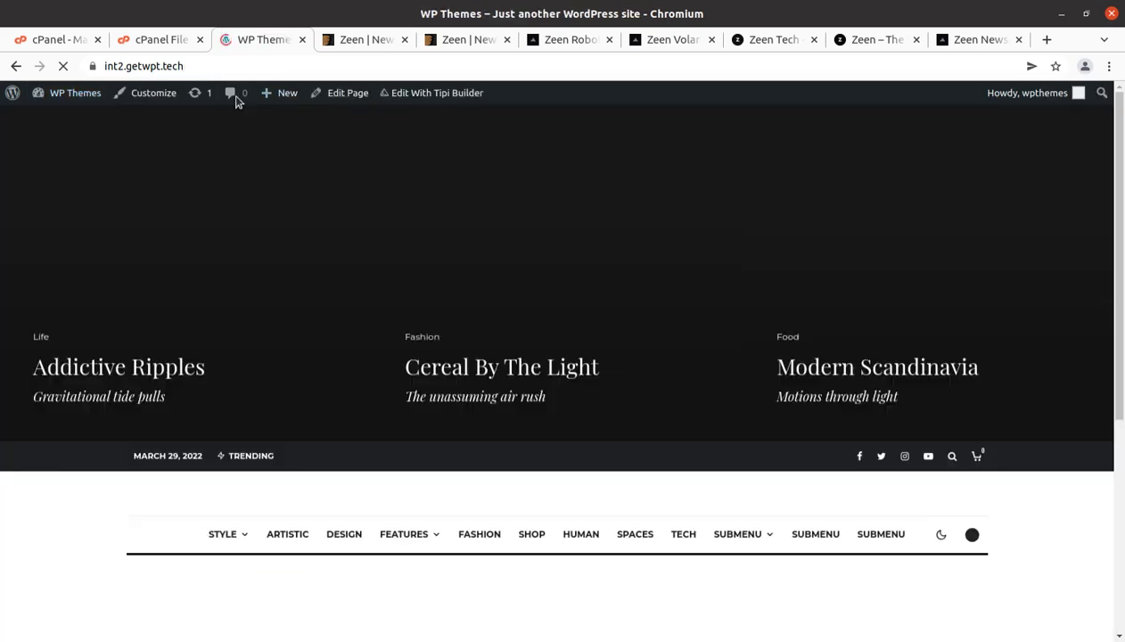
scroll(494, 301, down, 4)
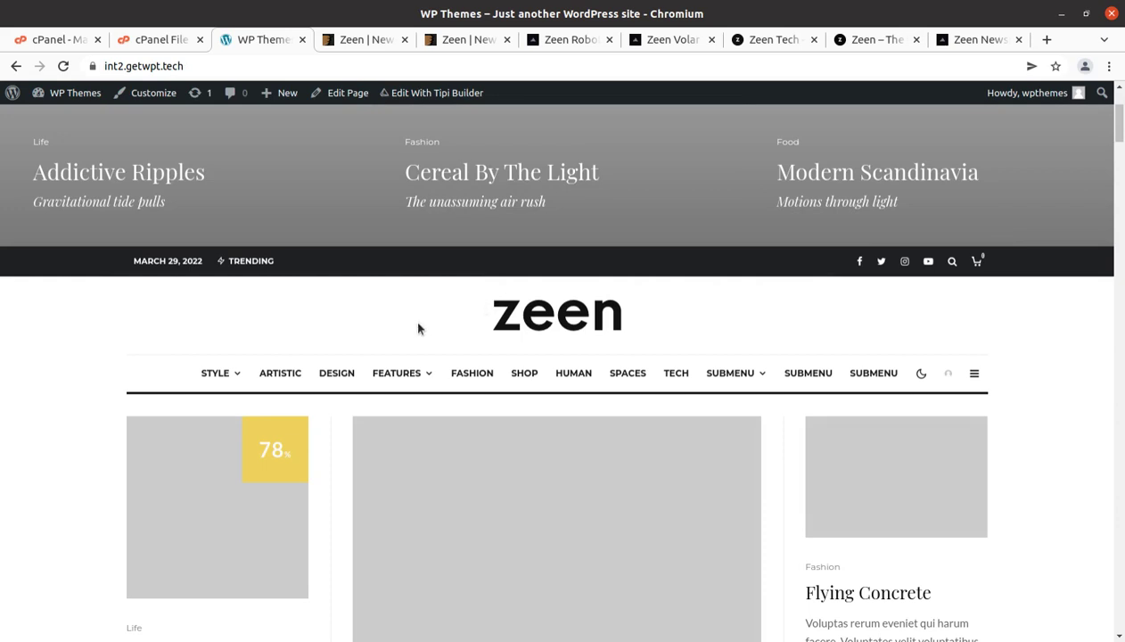
scroll(389, 358, down, 5)
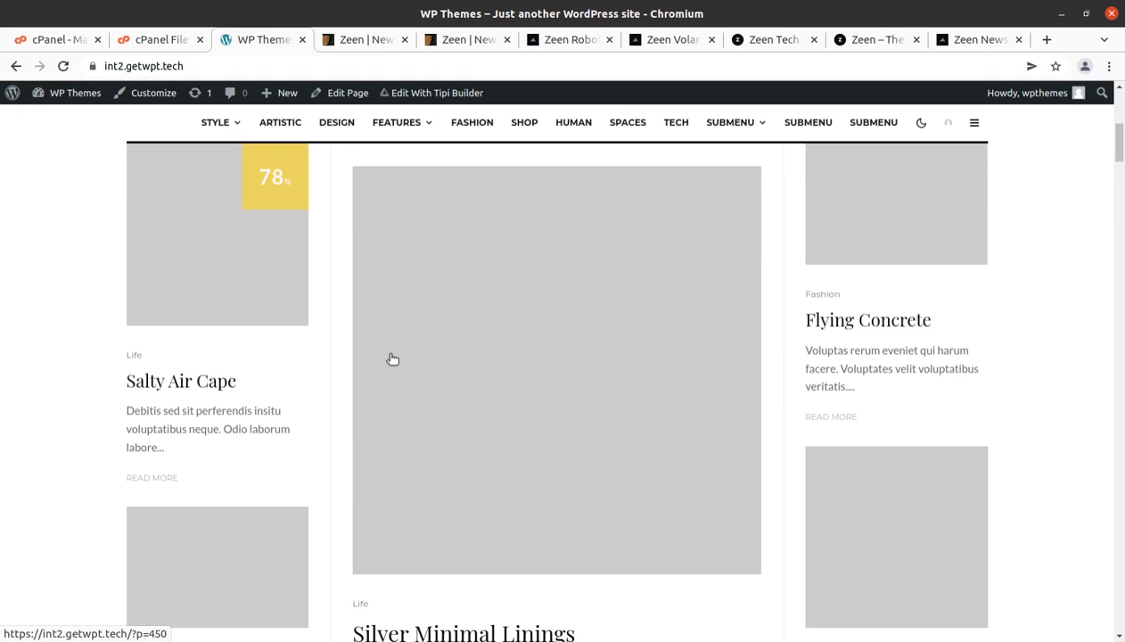
scroll(392, 358, down, 3)
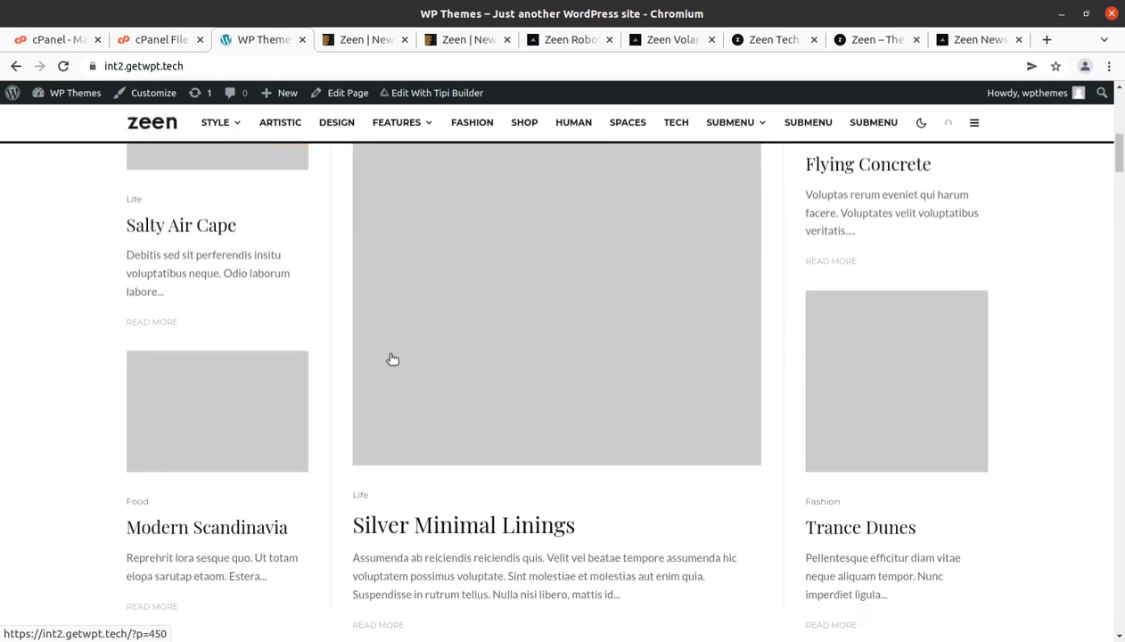
scroll(83, 440, up, 8)
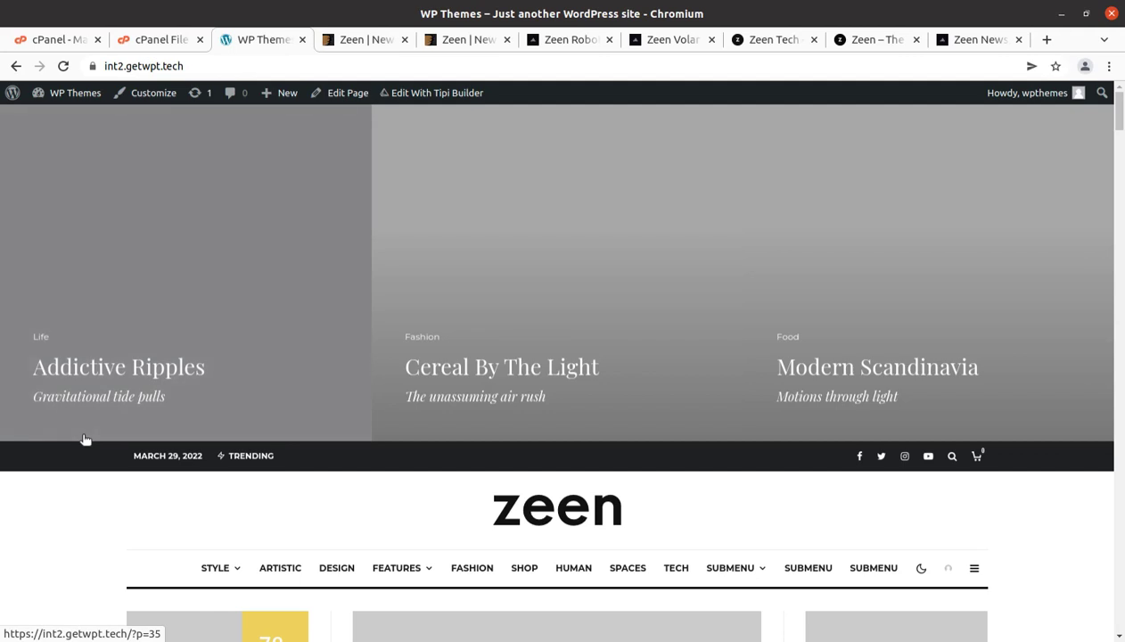
scroll(83, 439, down, 7)
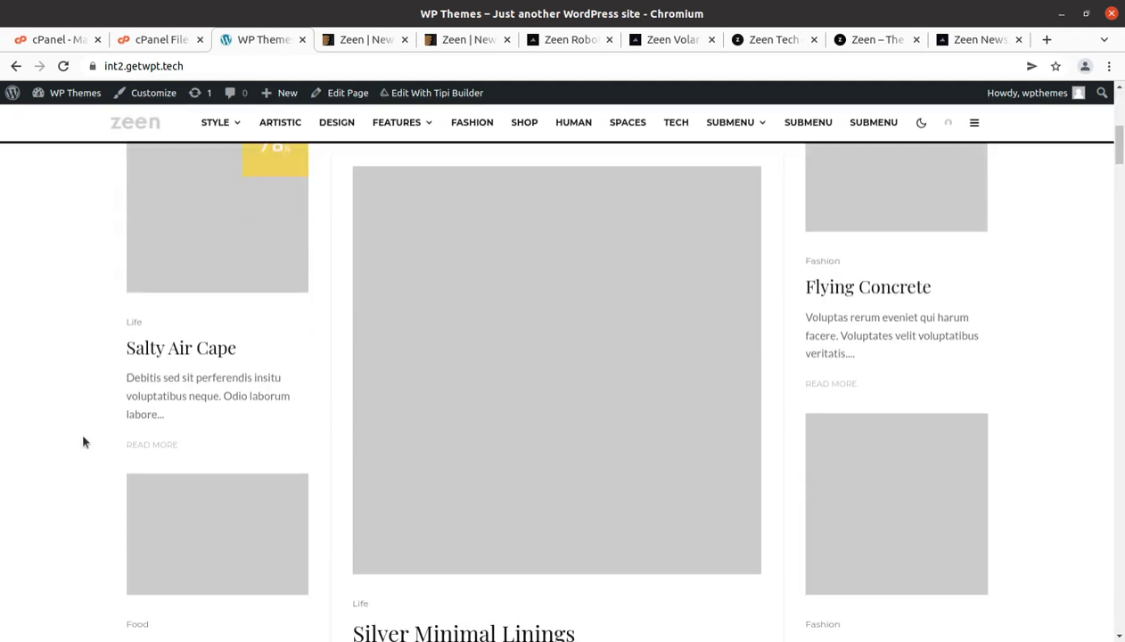